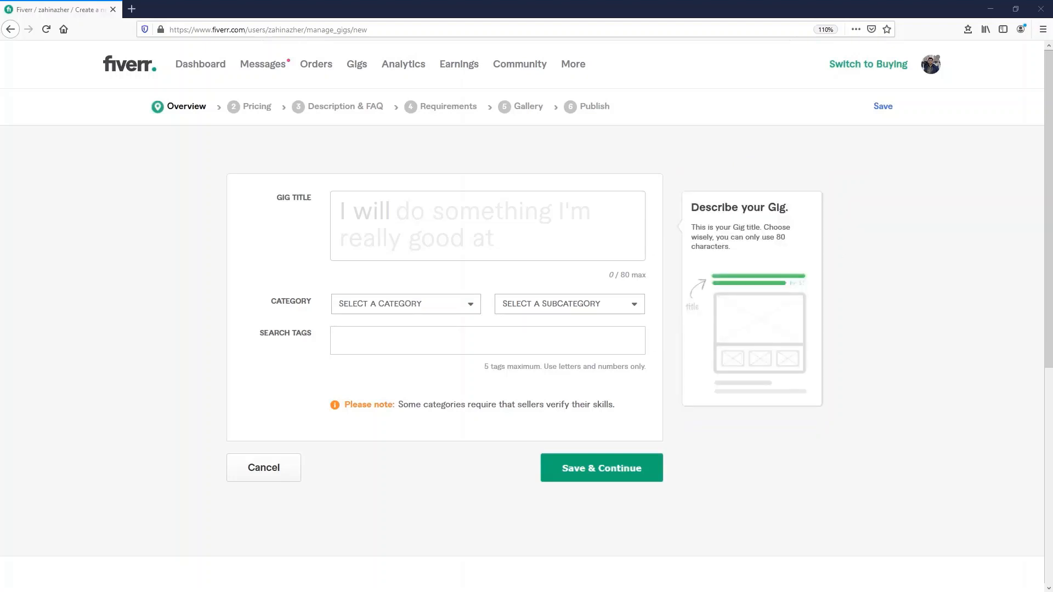
- Enter the gig title "write an SEO focused blog post and an engaging article" after the fixed "I will"
left_click(487, 225)
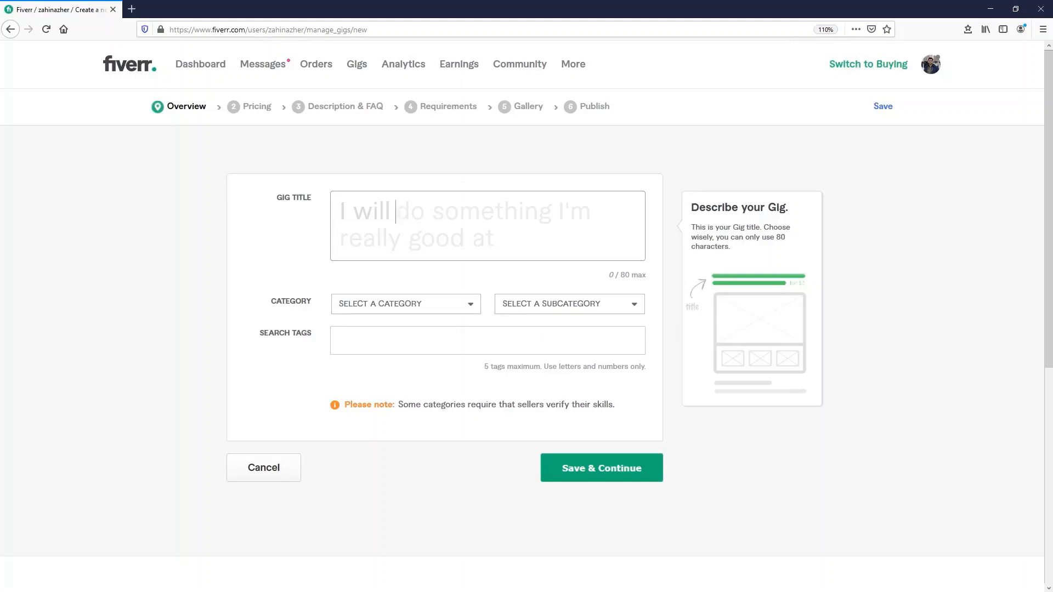
type("w")
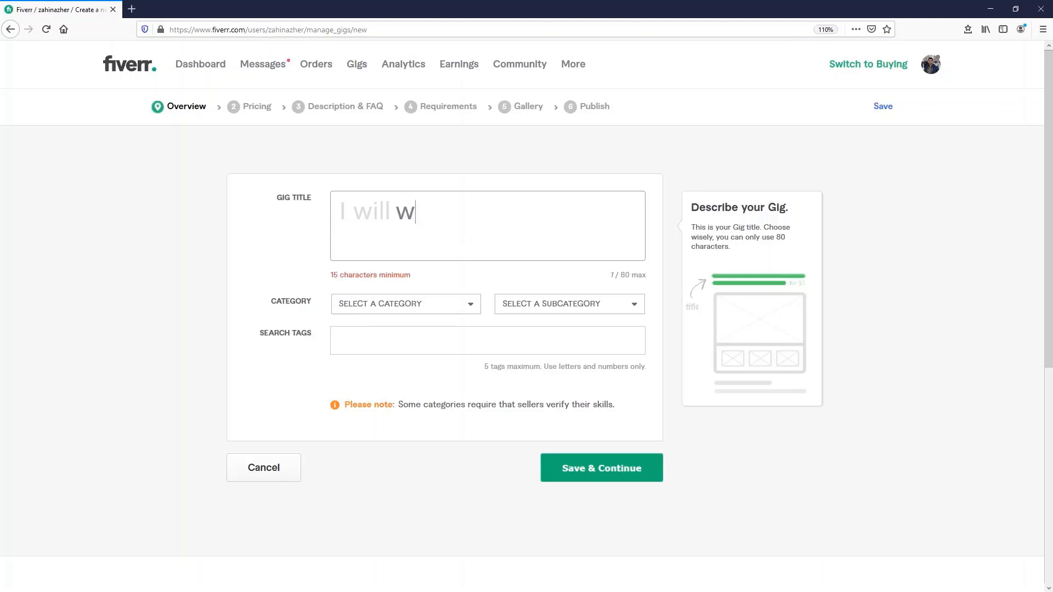
type("rite an ")
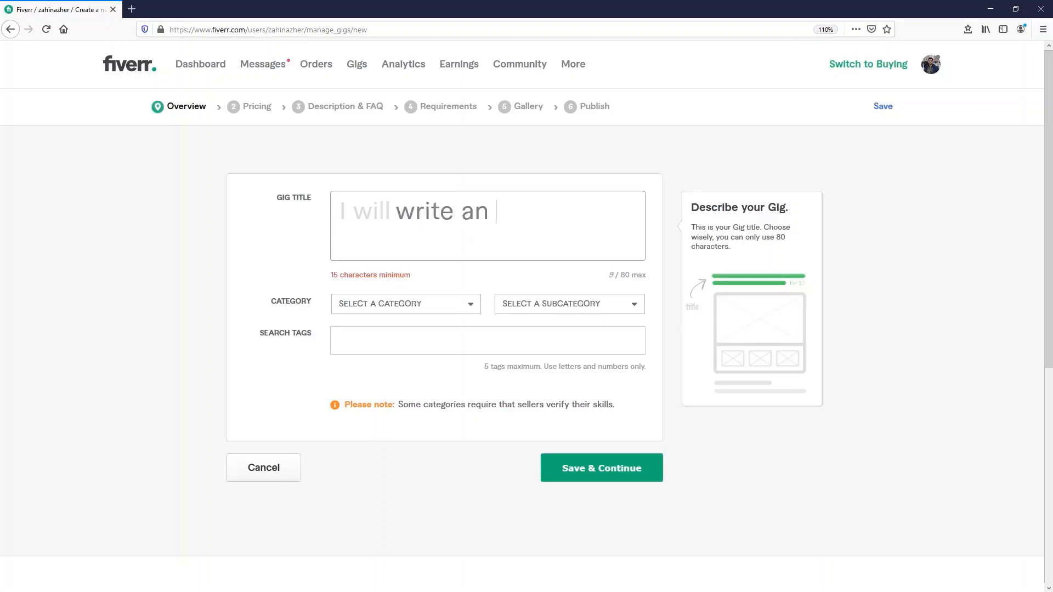
type("SEO focu")
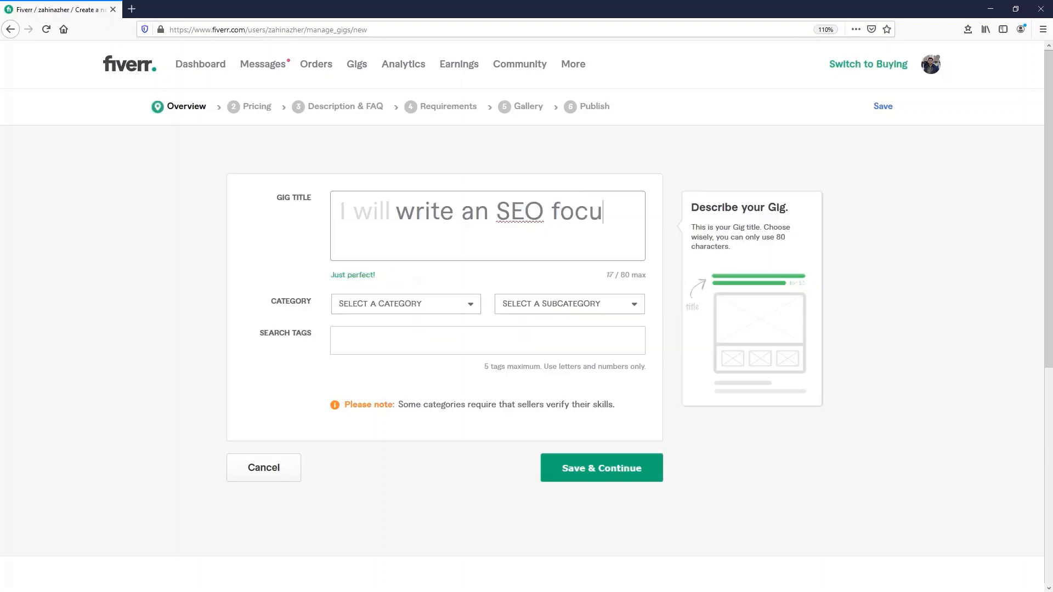
type("sed bl")
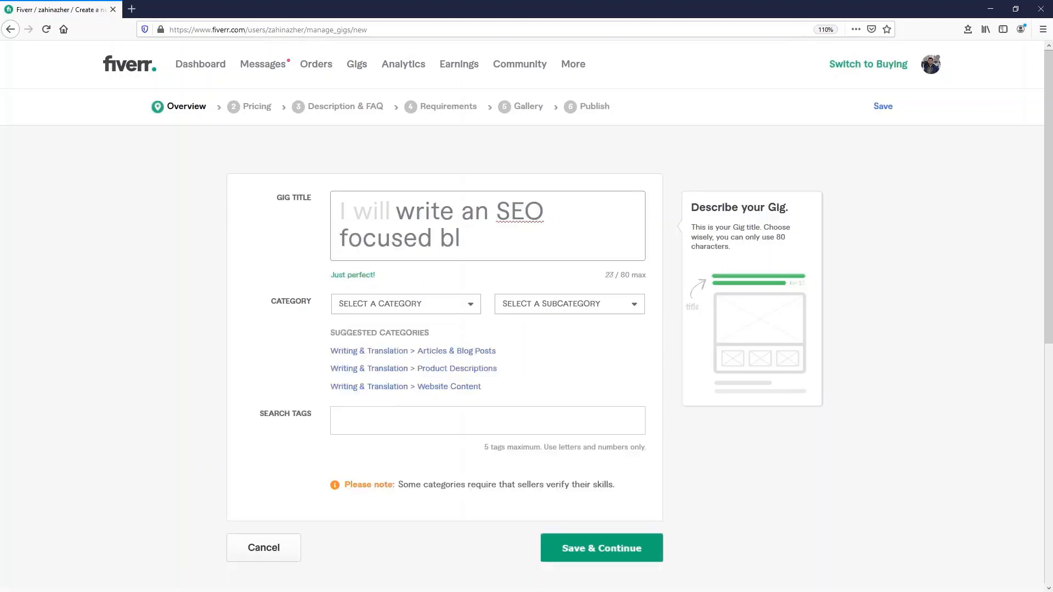
type("og post and an ")
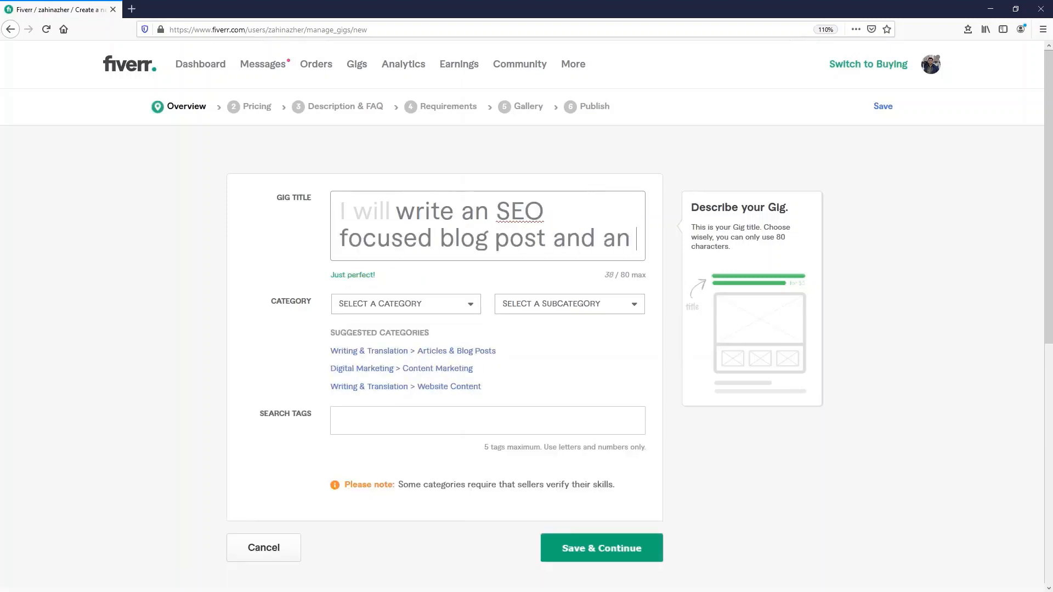
type("engaging article")
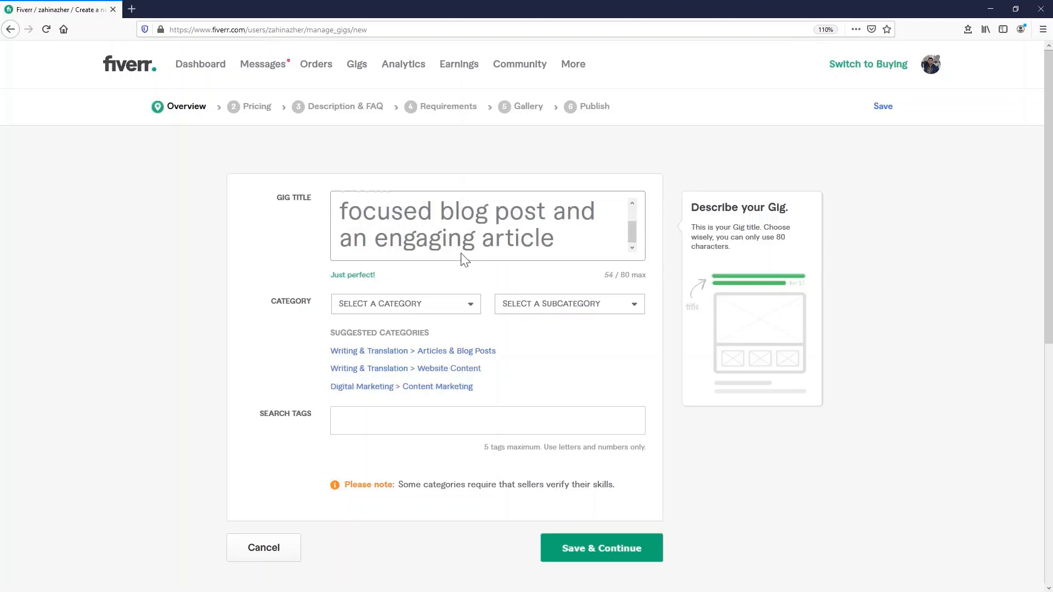
- Set the gig's category to Writing & Translation with the subcategory Articles & Blog Posts
left_click(469, 305)
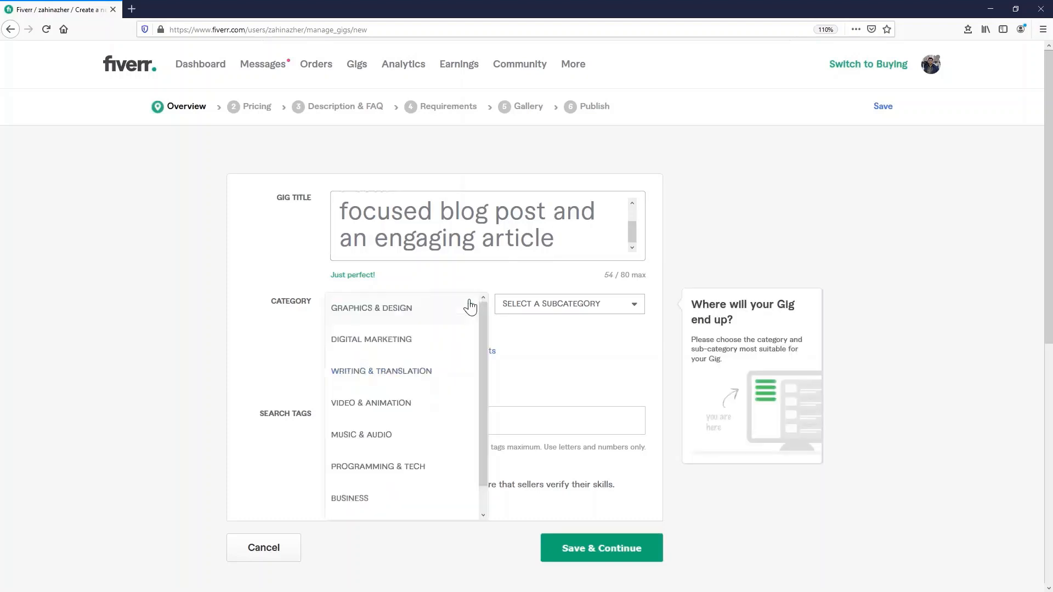
left_click(388, 370)
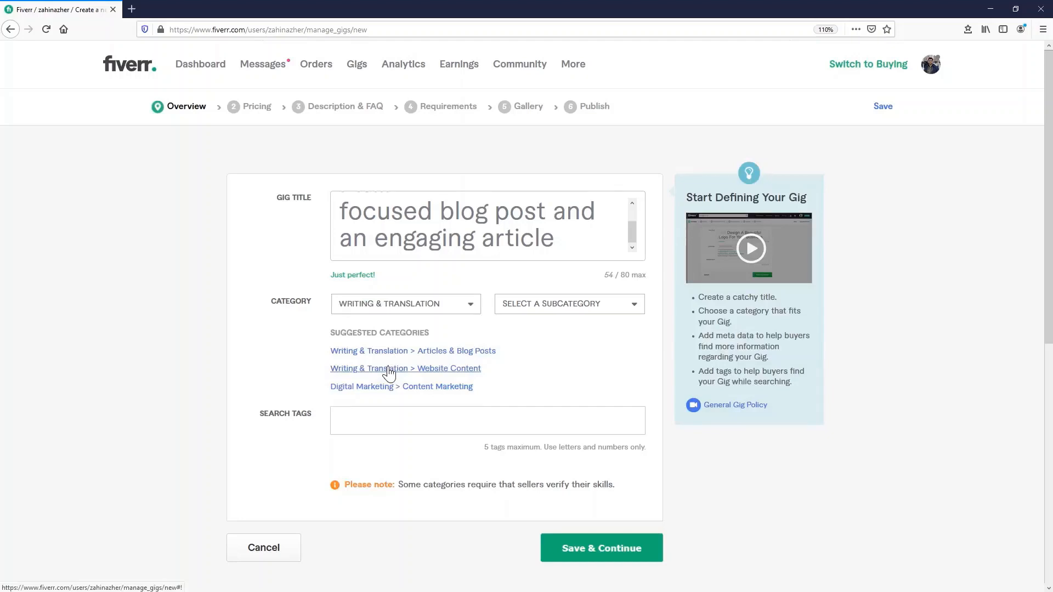
left_click(603, 307)
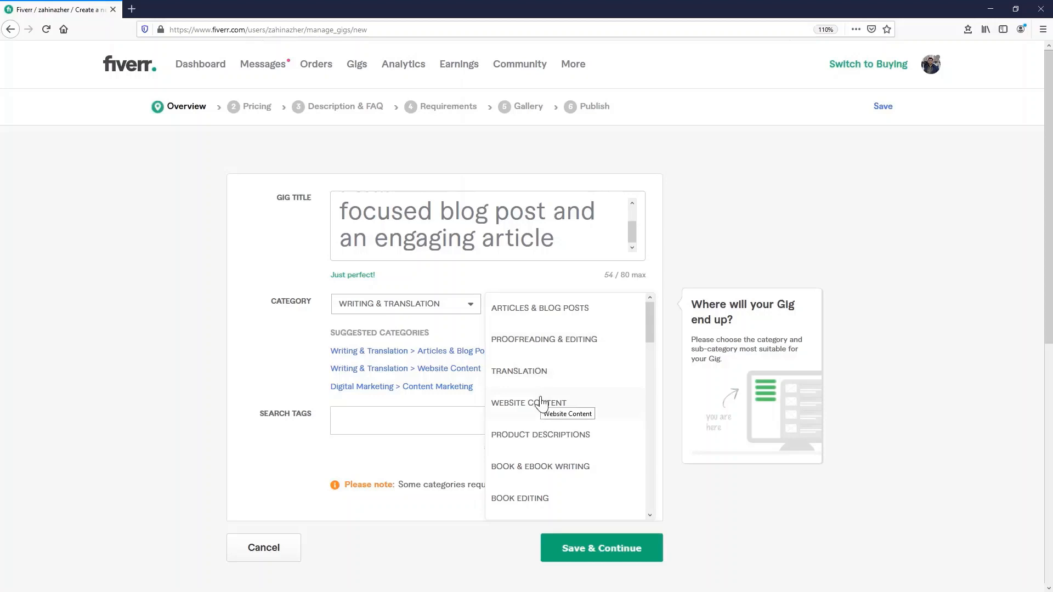
left_click(552, 318)
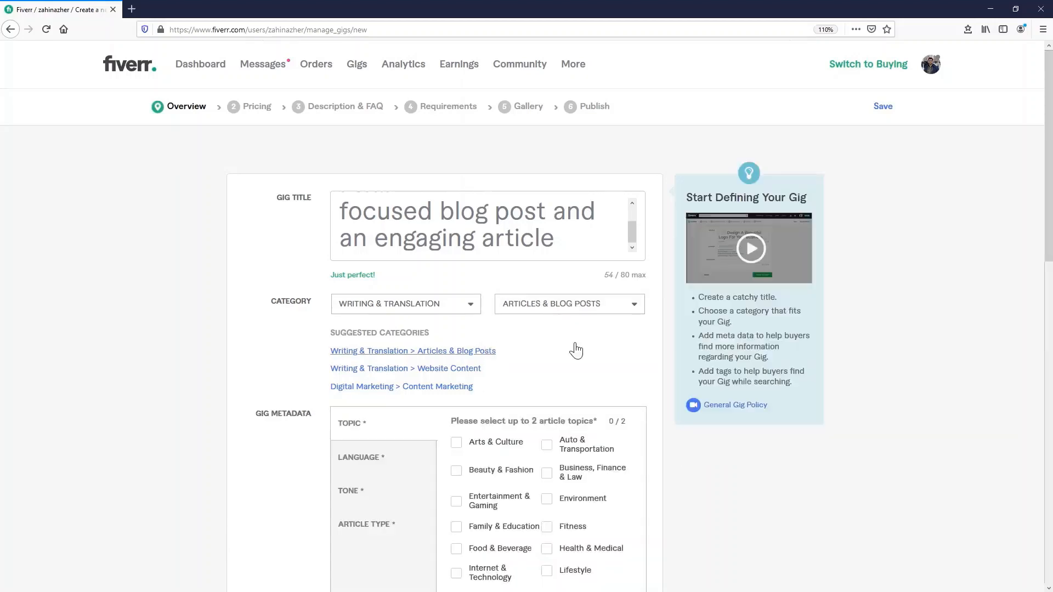
- Select Internet & Technology and Sports & Recreation as the article topics in the gig metadata
scroll(571, 346, "down", 4)
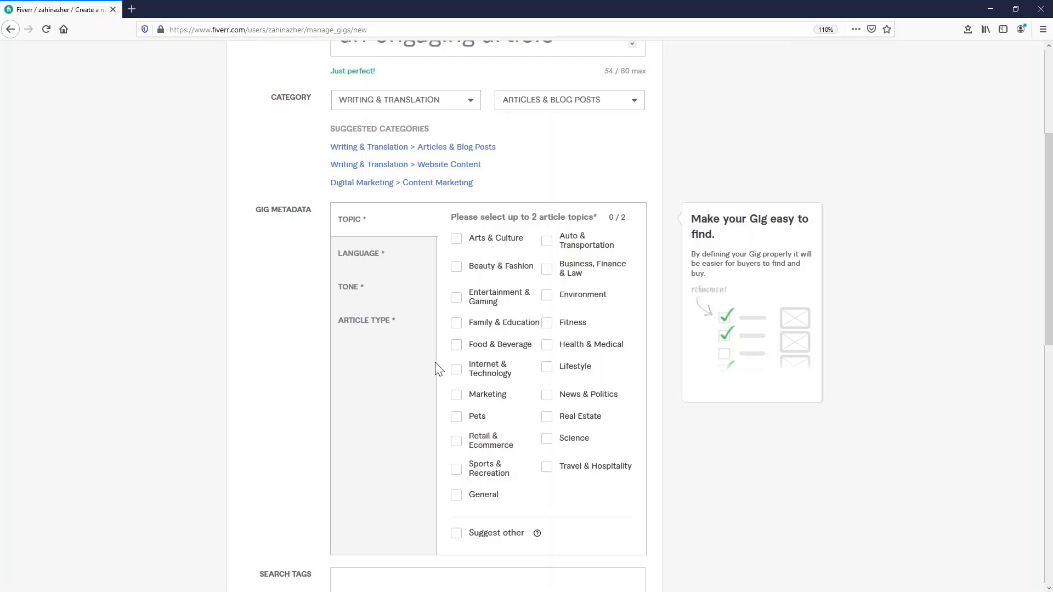
left_click(456, 370)
left_click(456, 470)
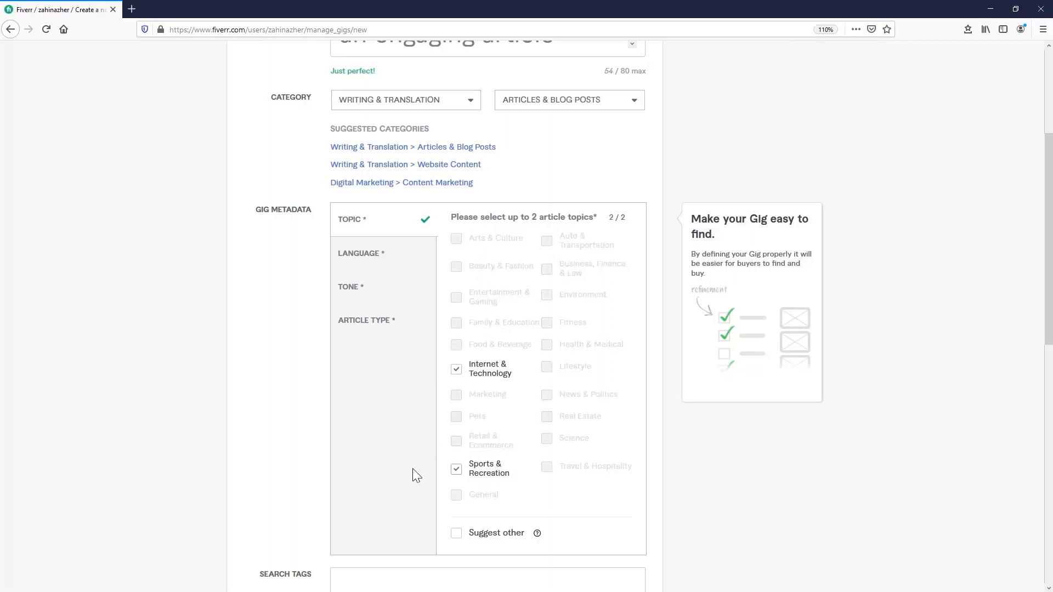
- Select English as the writing language in the gig metadata
left_click(370, 256)
scroll(373, 327, "down", 3)
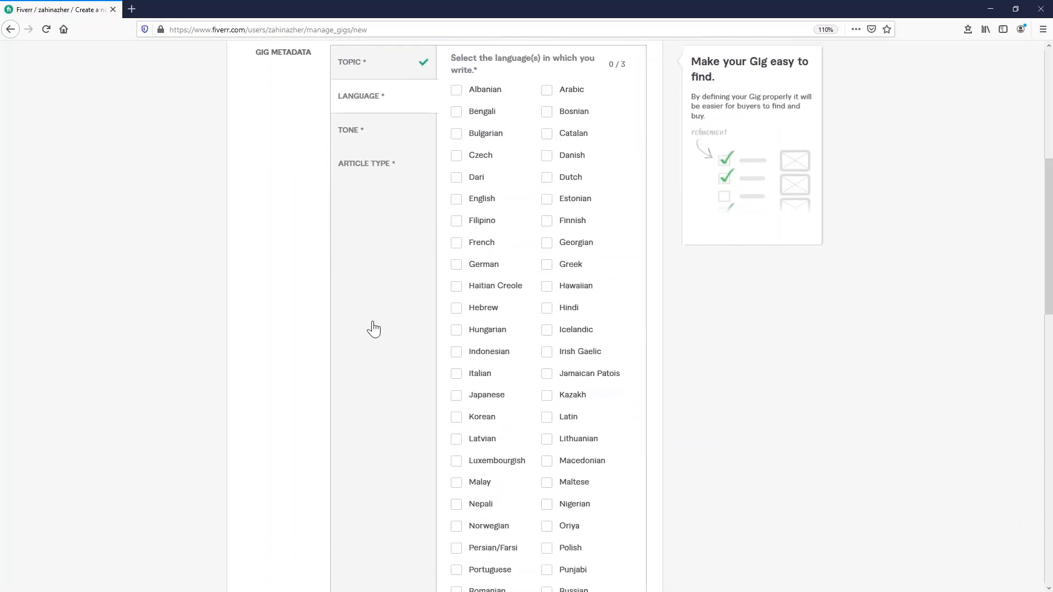
left_click(456, 199)
scroll(438, 224, "down", 2)
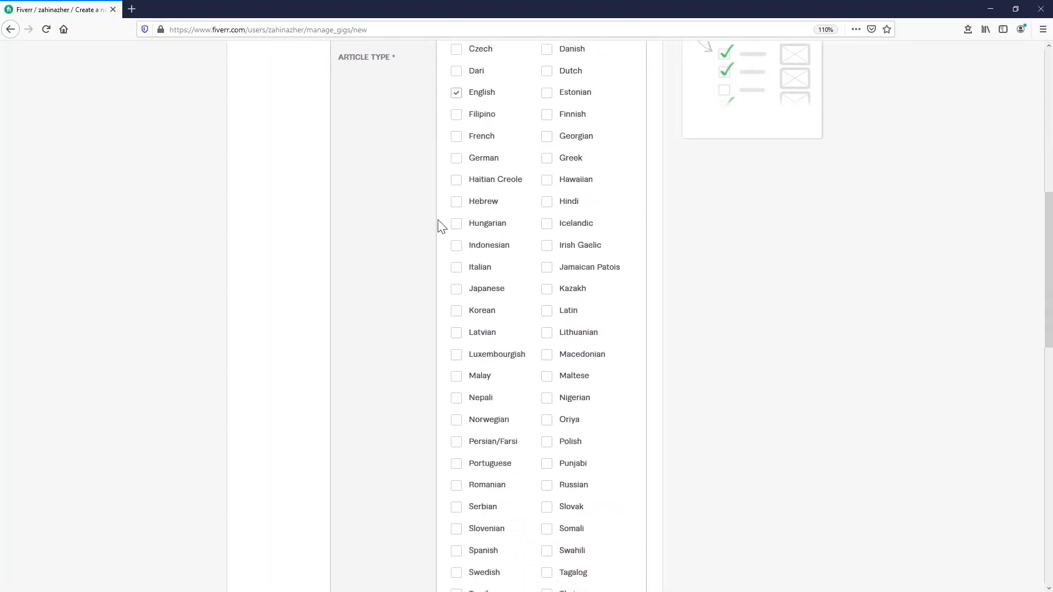
- Select Professional/formal and Conversational as the article tones in the gig metadata
scroll(437, 226, "up", 3)
left_click(354, 172)
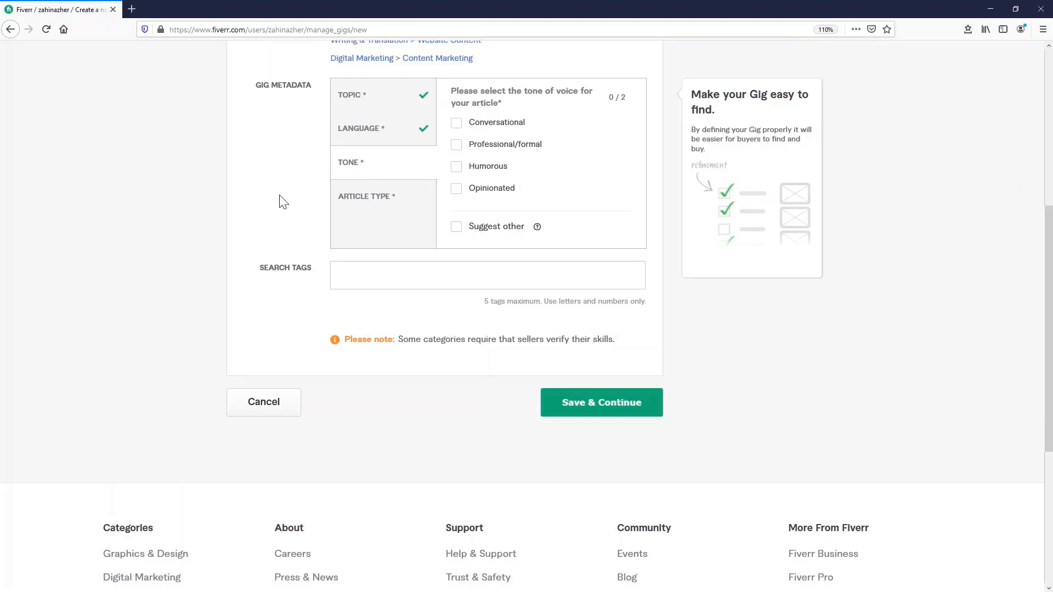
left_click(457, 145)
left_click(456, 124)
- Select First-person narrative, Instructional/how-to and Long-form article as the article types in the gig metadata
left_click(379, 197)
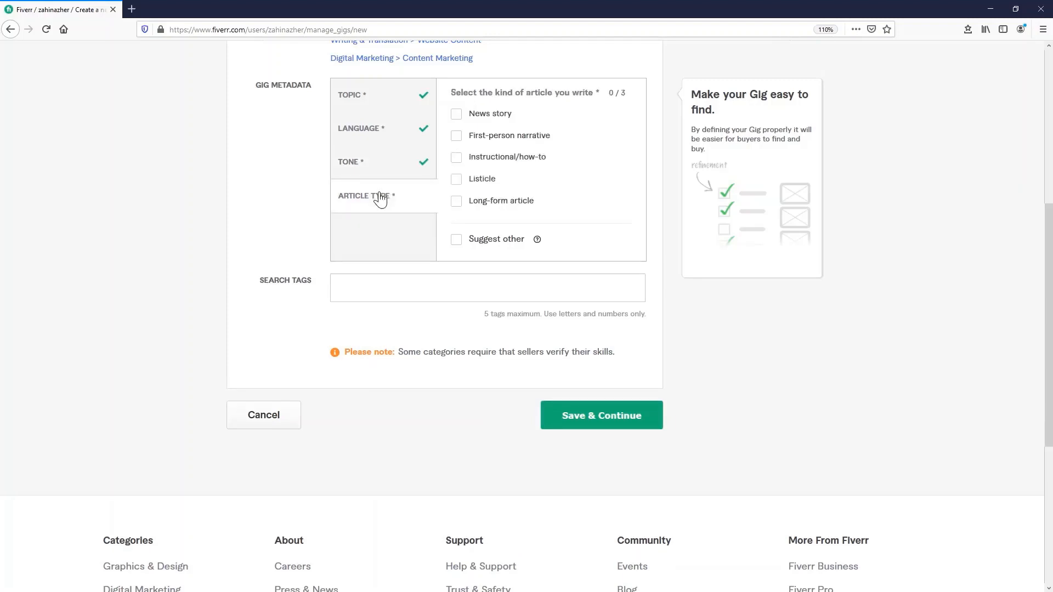
left_click(455, 160)
left_click(455, 202)
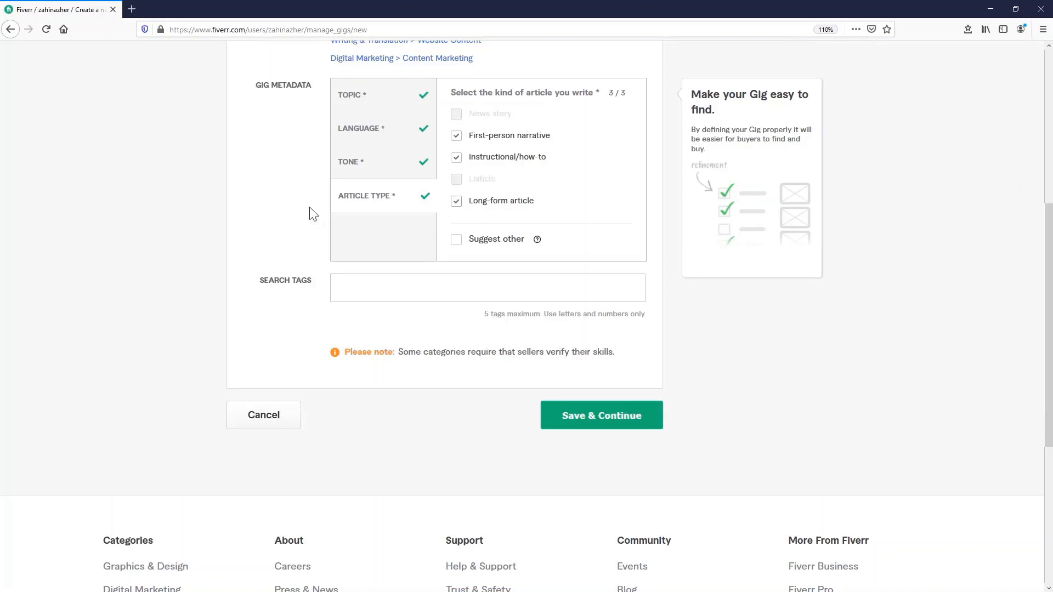
- Add the suggested search tags "seo service" and "seo optimization" to the gig
scroll(270, 218, "down", 3)
left_click(351, 189)
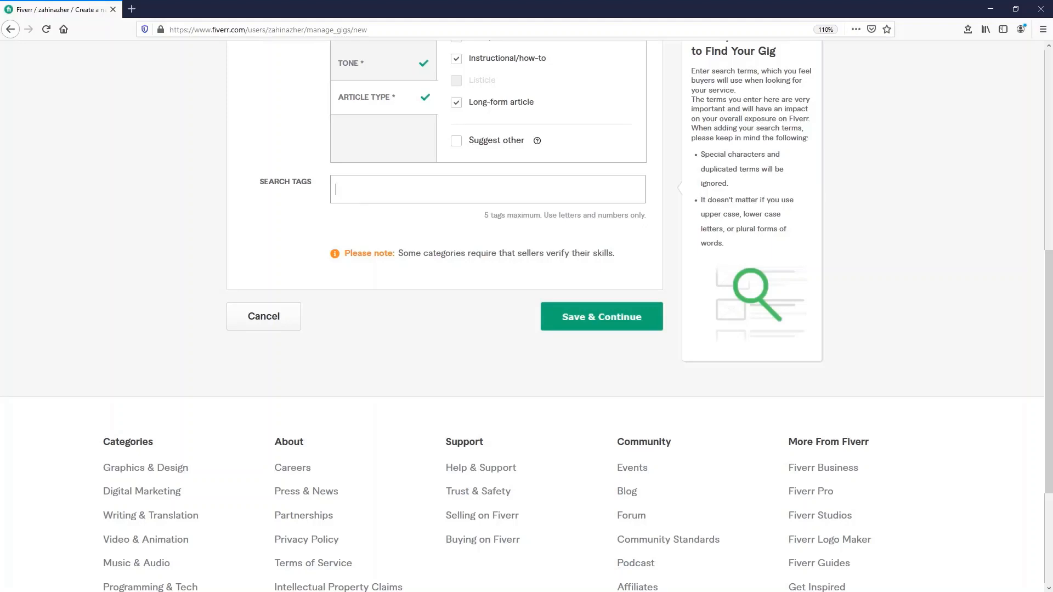
type("seo")
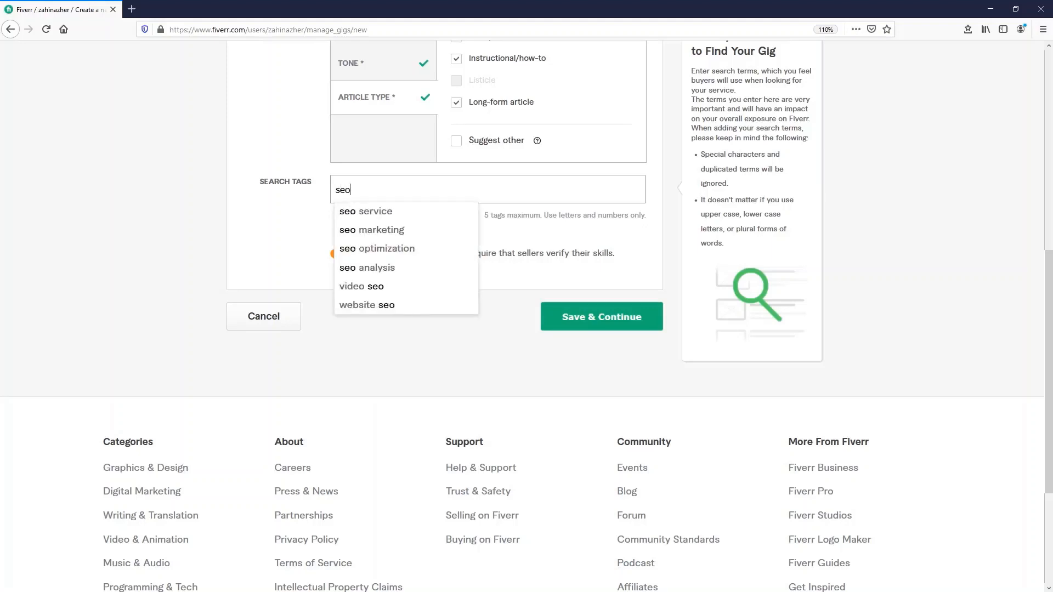
left_click(369, 212)
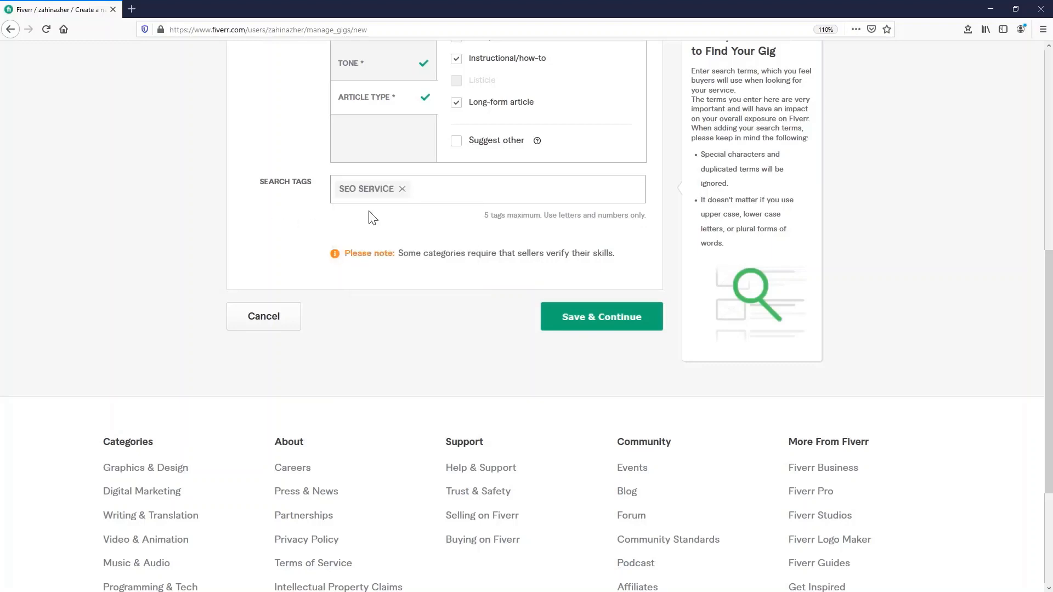
type("sdo")
key("BackSpace")
key("BackSpace")
type("eo")
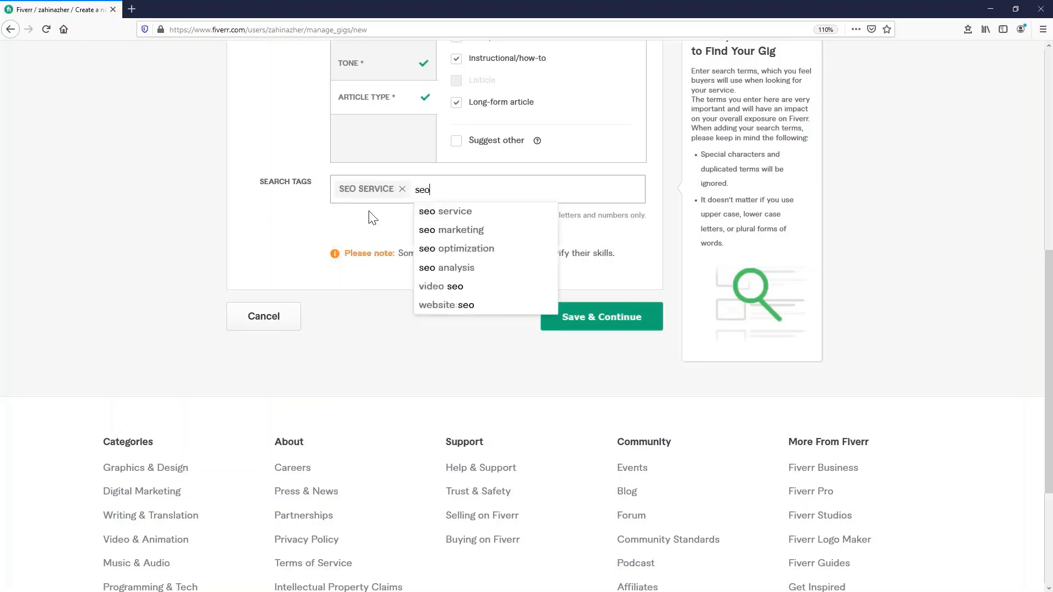
left_click(439, 249)
- Add the suggested search tags "content writing" and "website optimization" to the gig
type("conte")
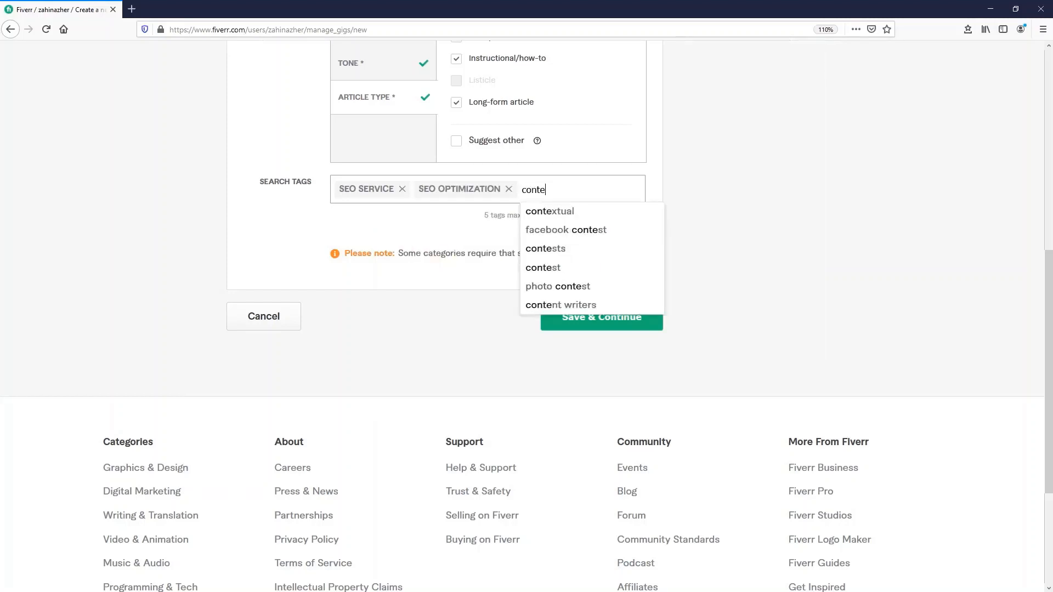
type("nt")
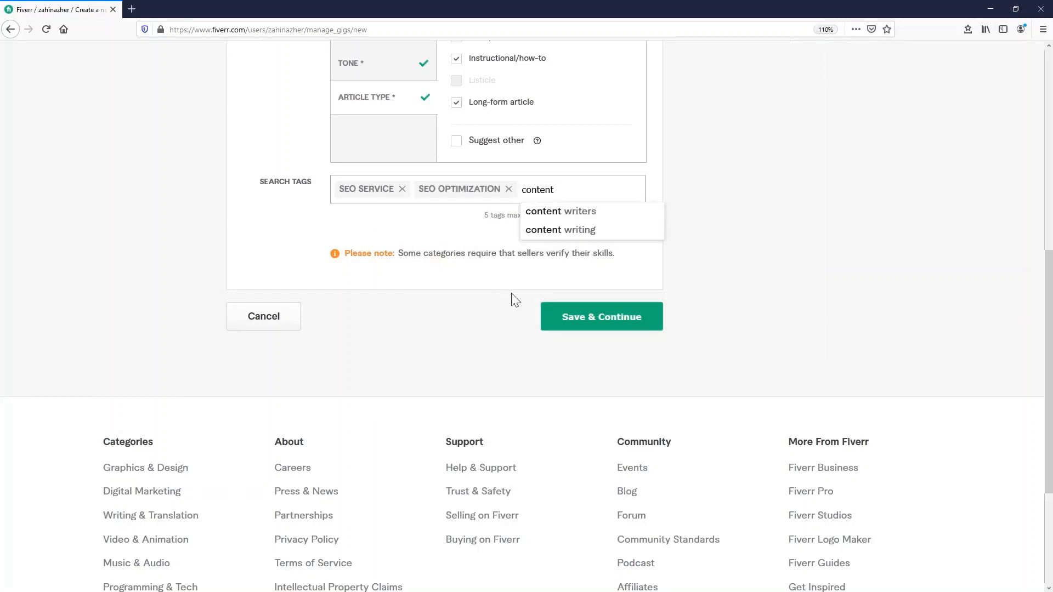
left_click(559, 236)
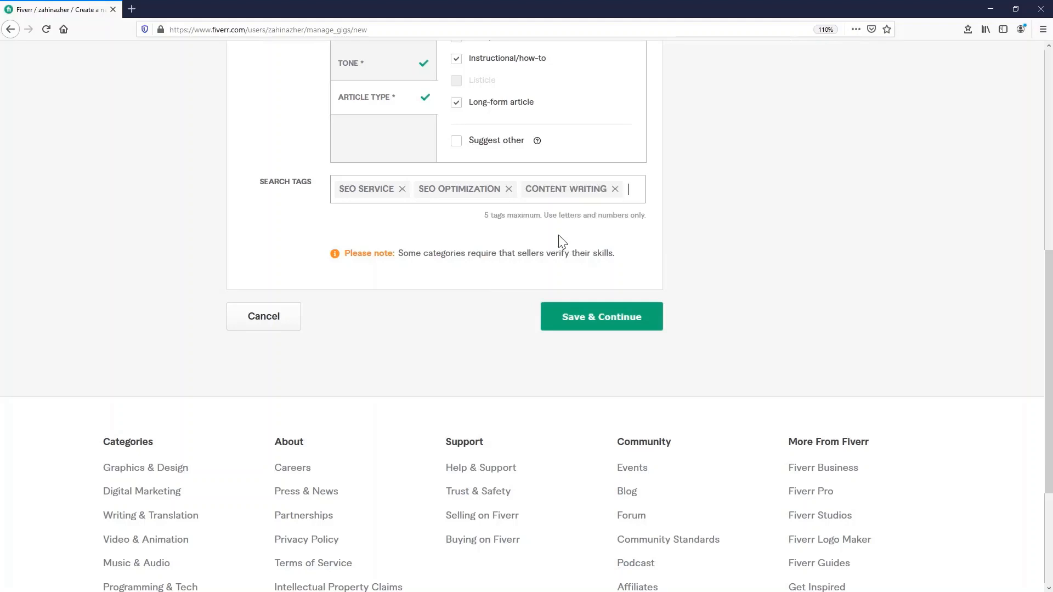
type("optimi")
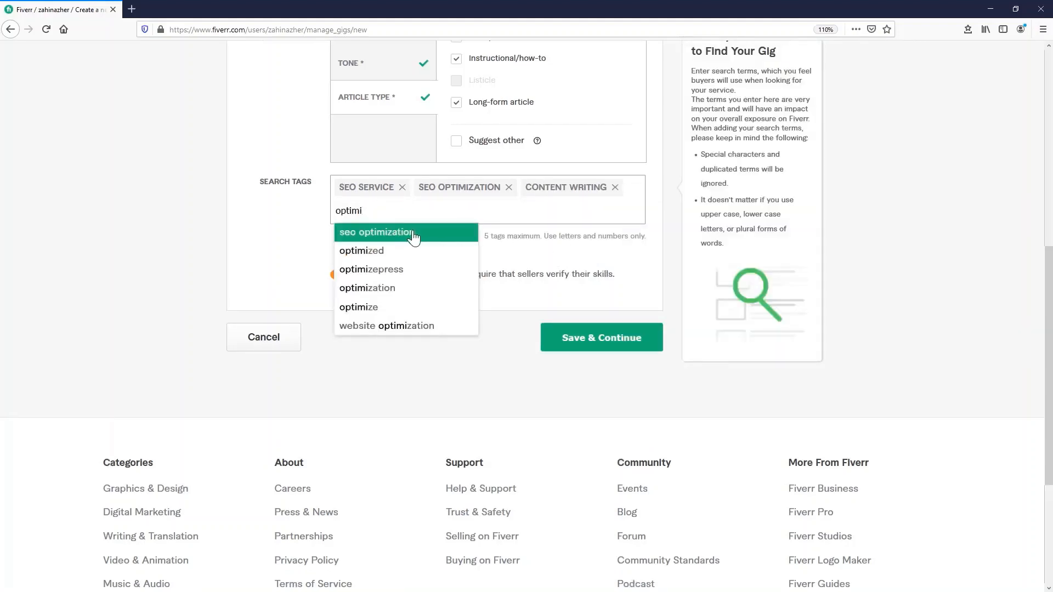
left_click(390, 325)
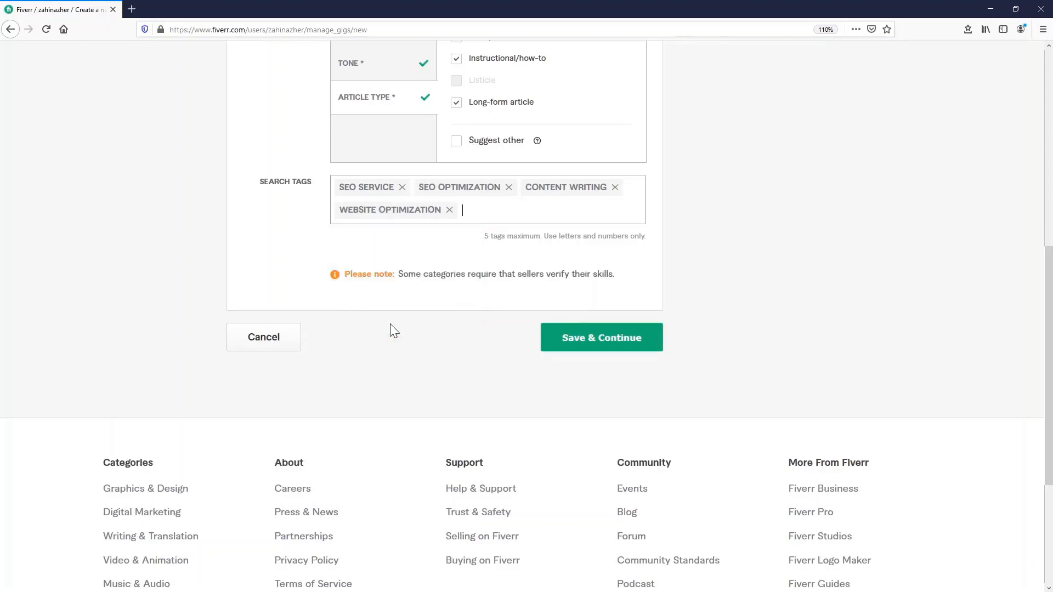
- Add the suggested search tag "blog post", then save the gig overview and continue to pricing
type("c")
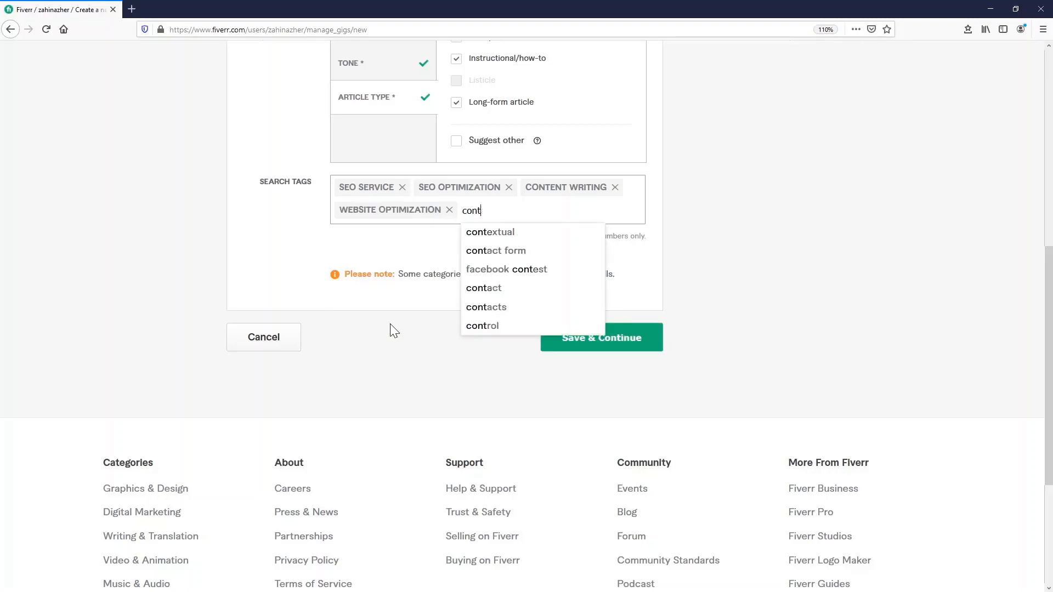
key("BackSpace")
type("blo")
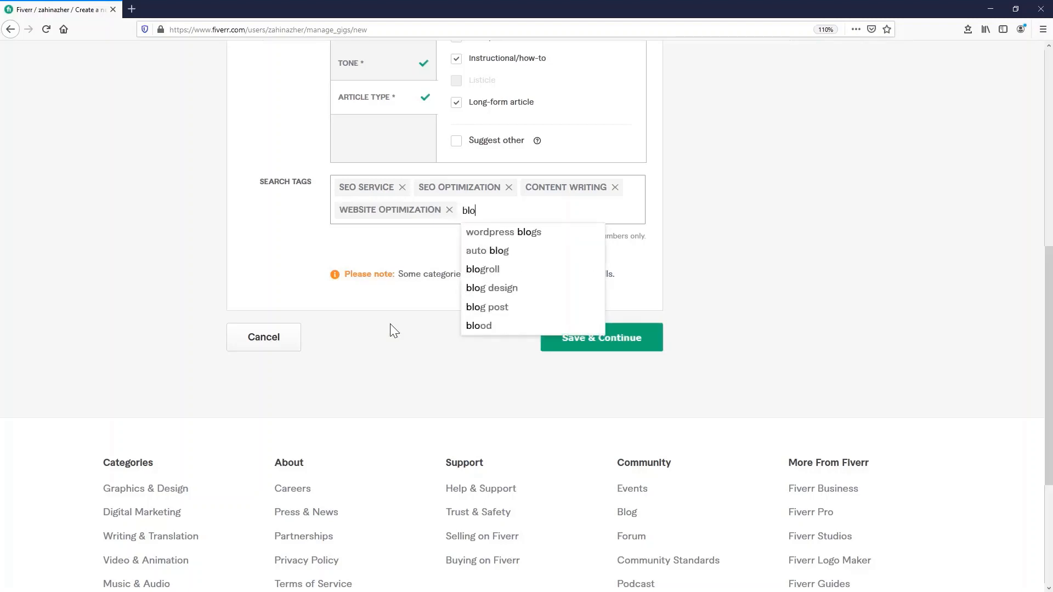
type("g")
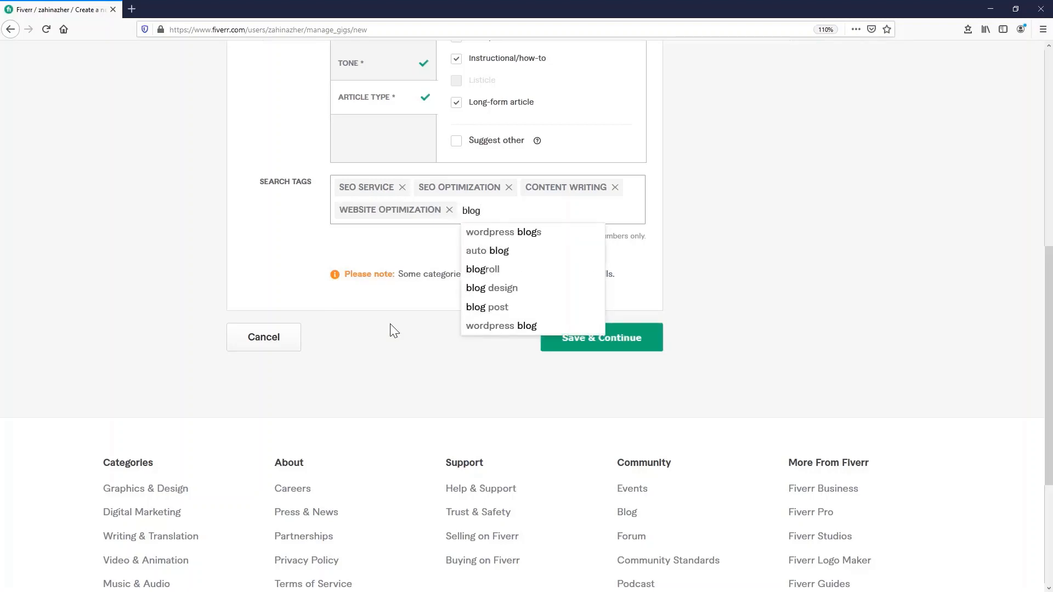
left_click(491, 313)
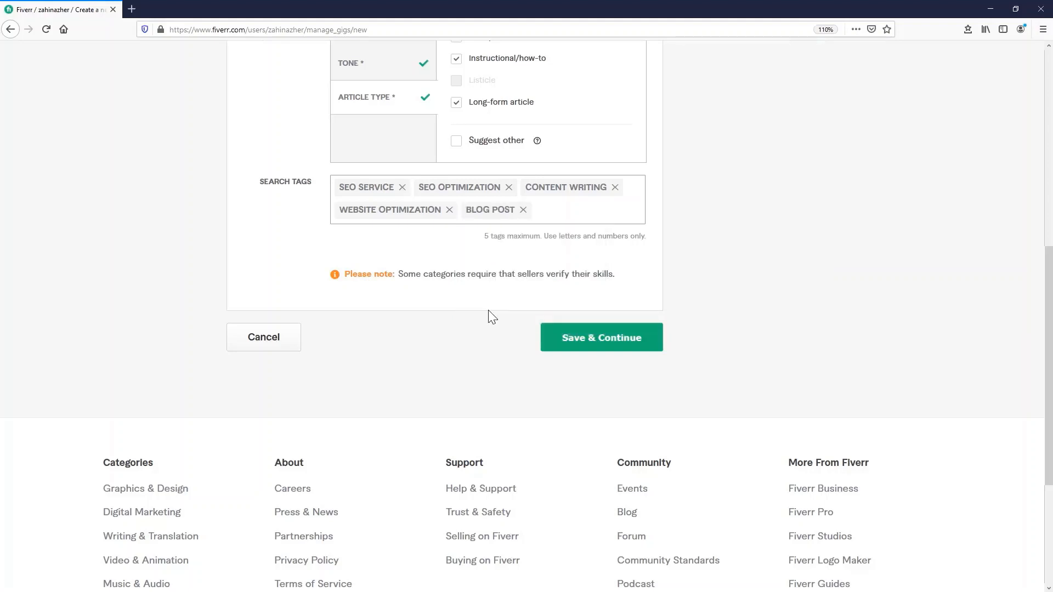
mouse_move(621, 241)
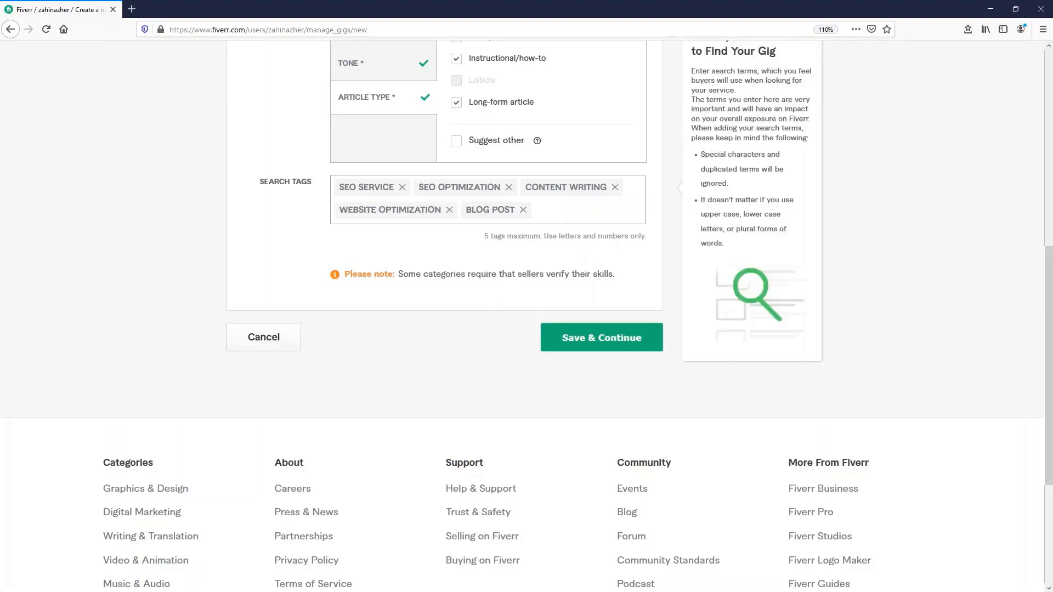
left_click(589, 337)
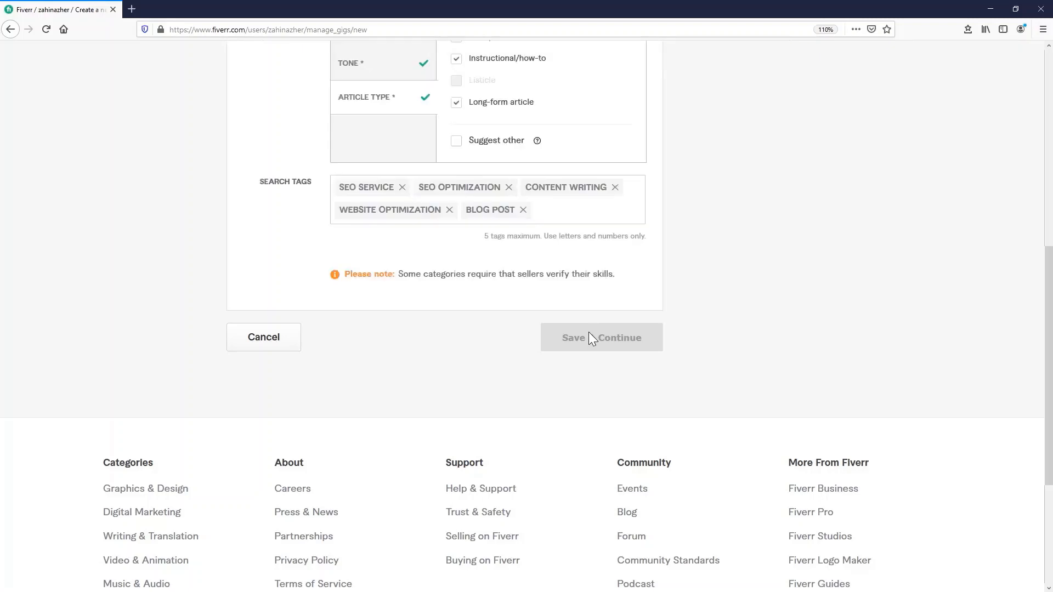
- Turn off the 3 Packages option in the Scope & Pricing section
scroll(649, 252, "up", 3)
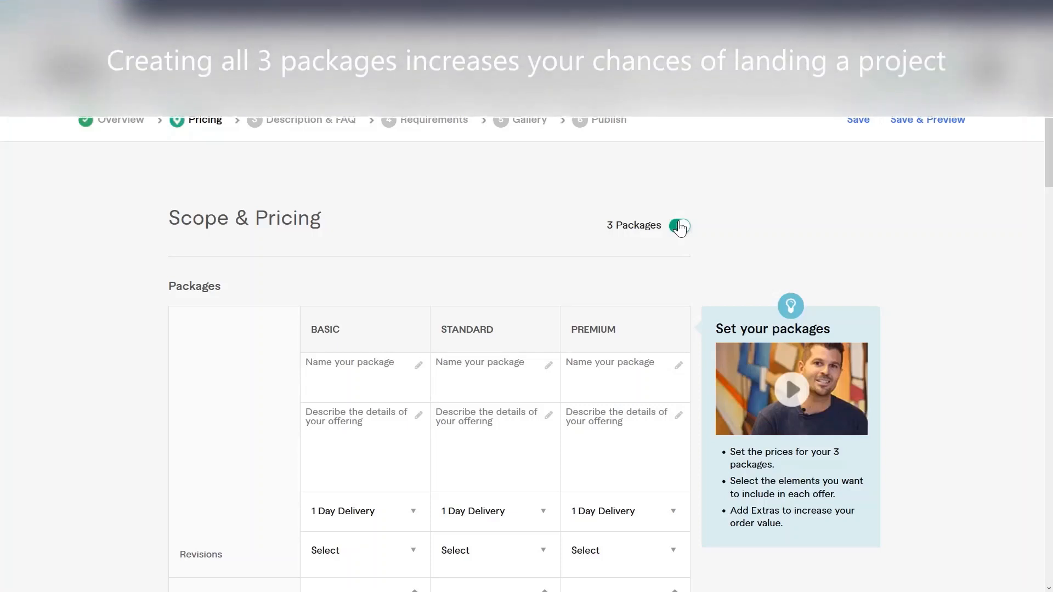
left_click(680, 227)
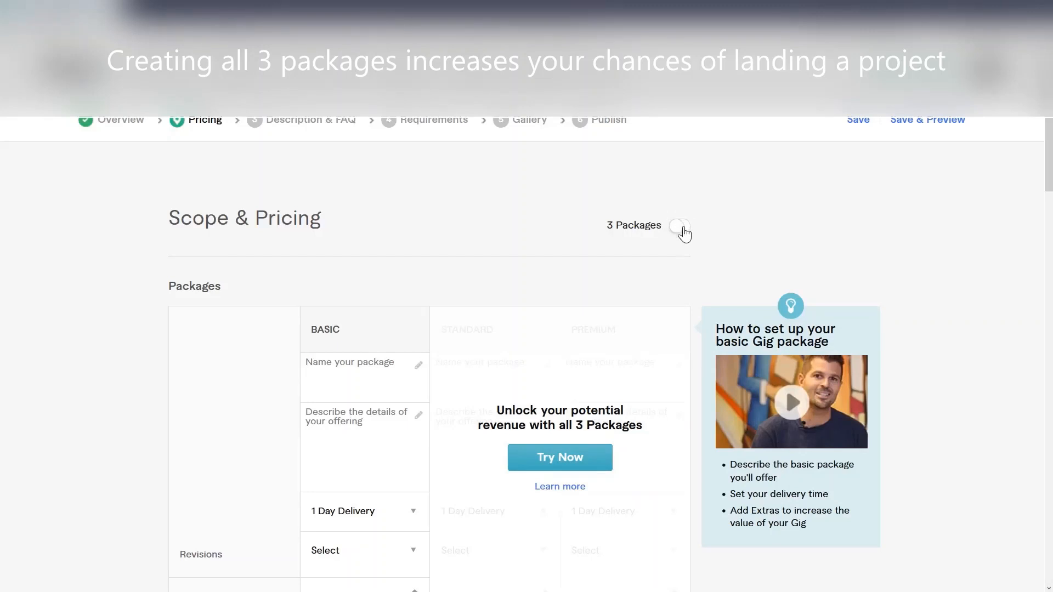
- Turn on the 3 Packages option and name the Basic package "500 words blog"
left_click(681, 227)
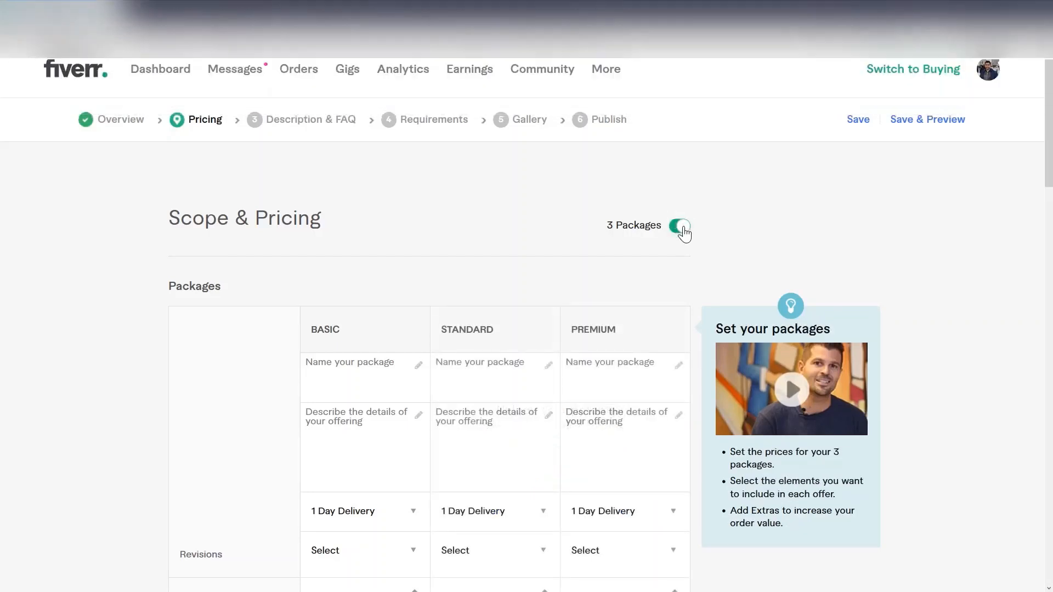
left_click(364, 370)
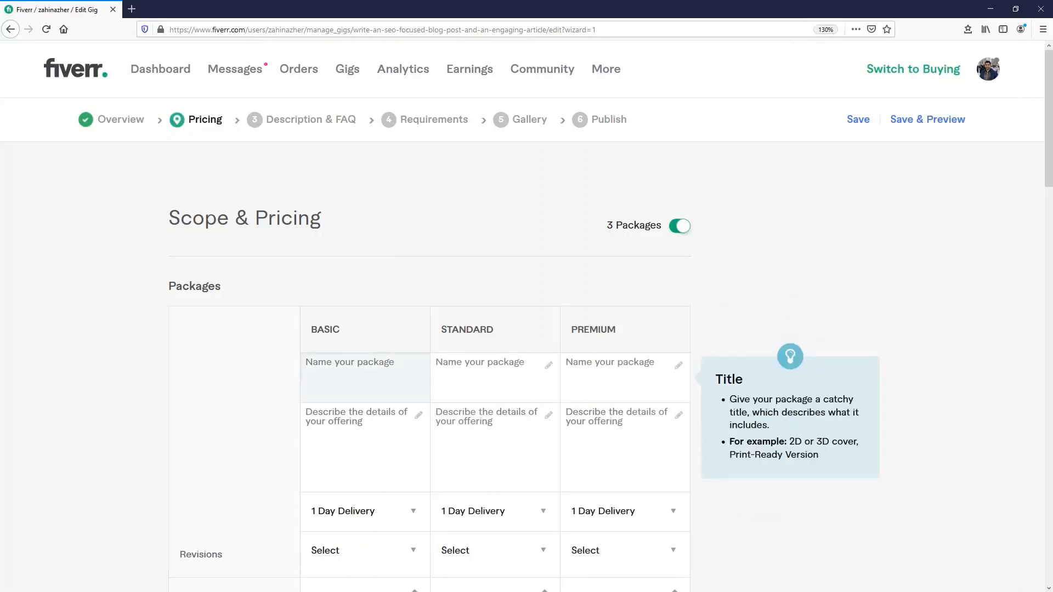
type("500 wrods")
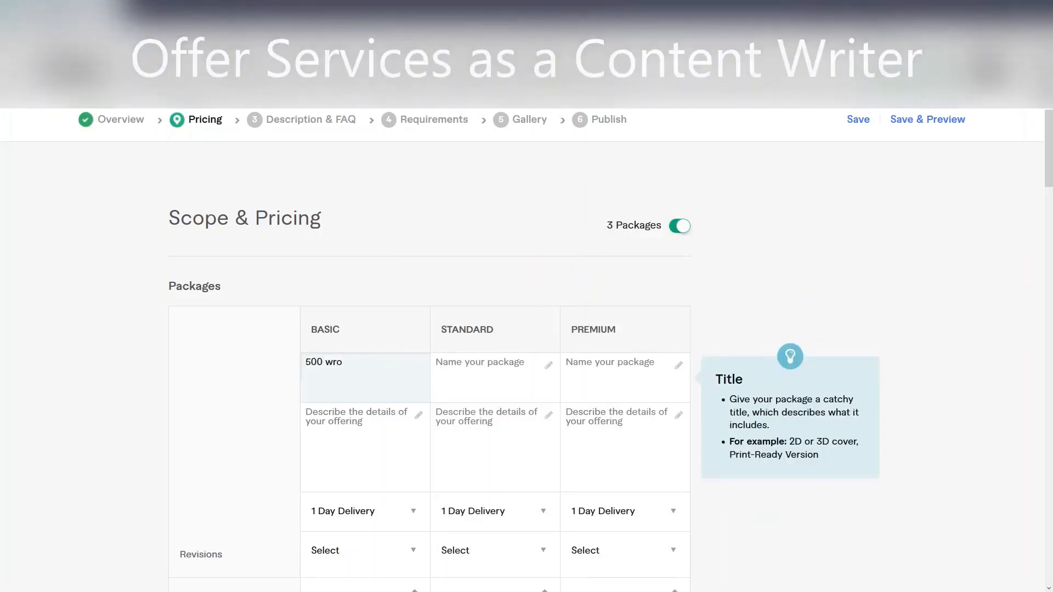
key("BackSpace")
key("BackSpace")
key("BackSpace")
key("BackSpace")
type("ord")
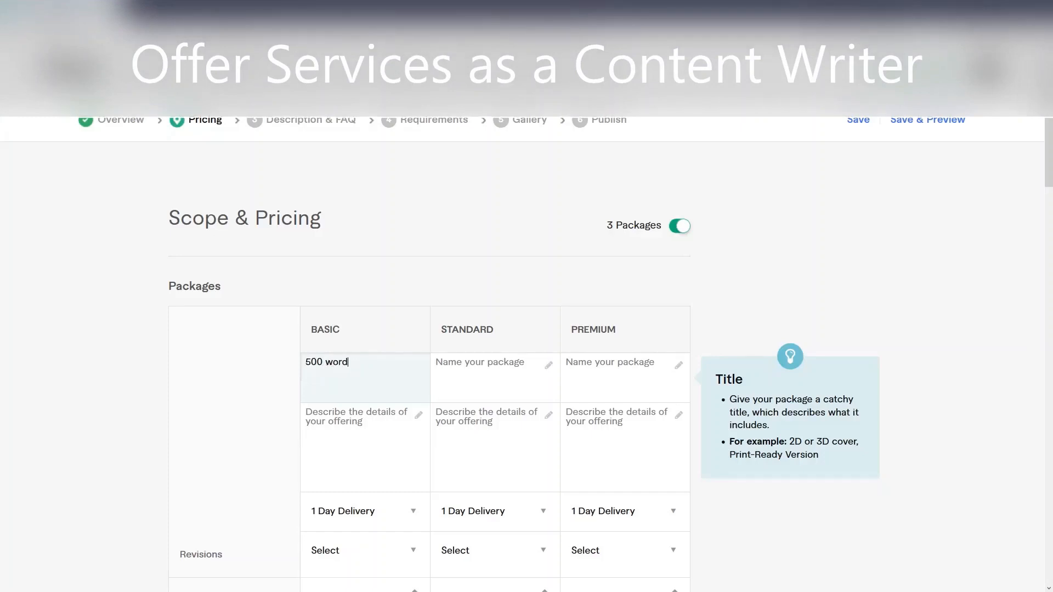
type("s blog")
- Name the Standard package "1000 words blog" and the Premium package "1500 words blog"
key("Tab")
type("1000")
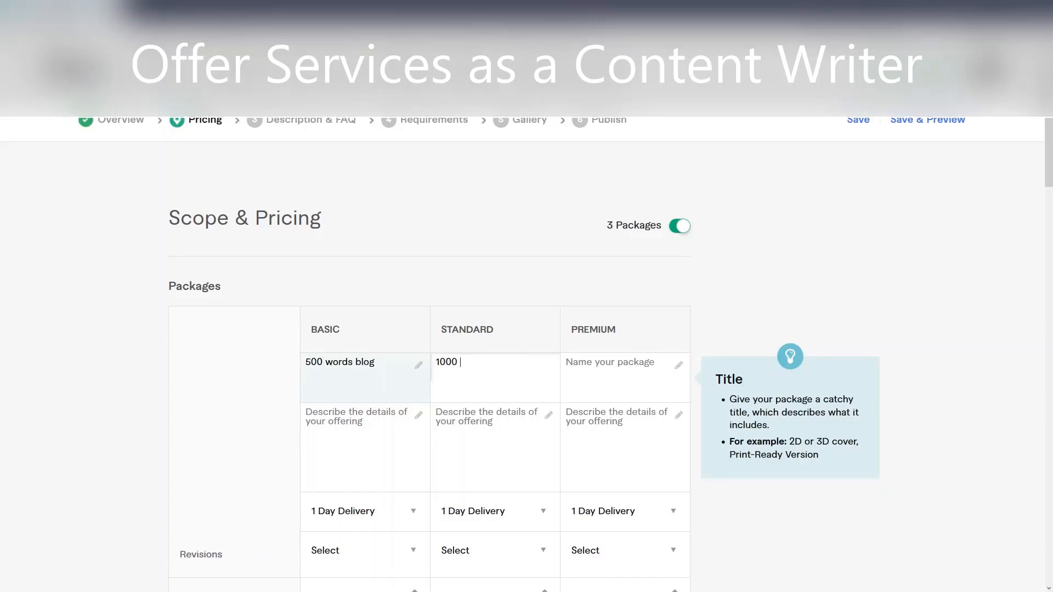
type(" words blog")
key("Tab")
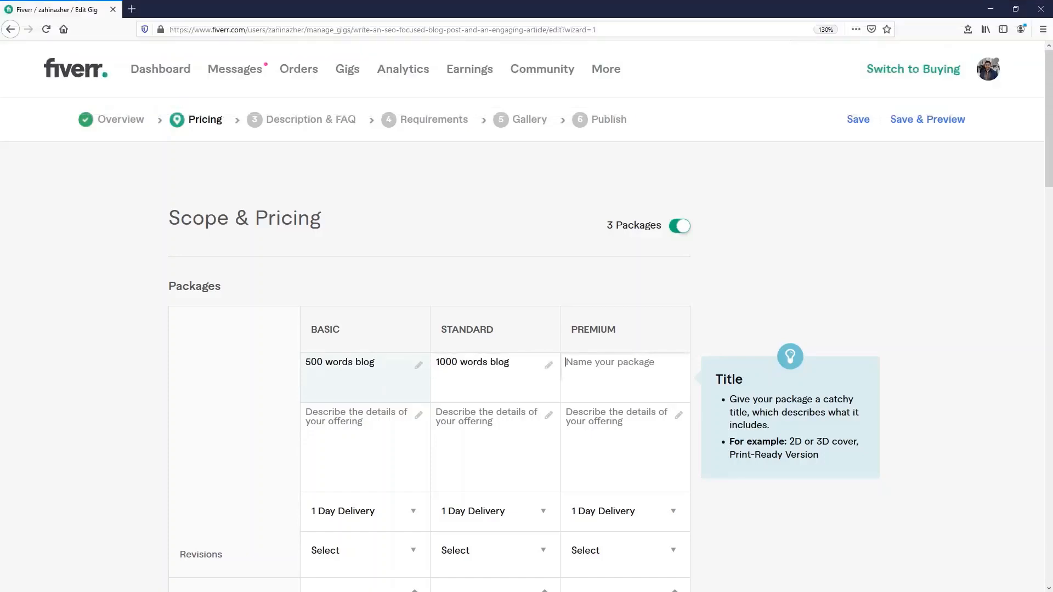
type("1500")
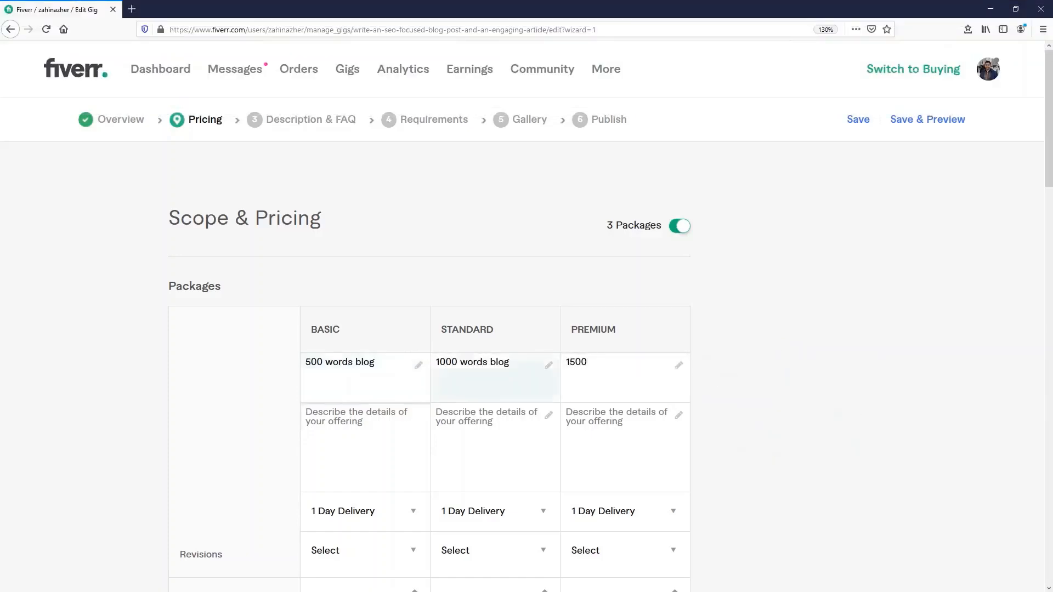
type(" words")
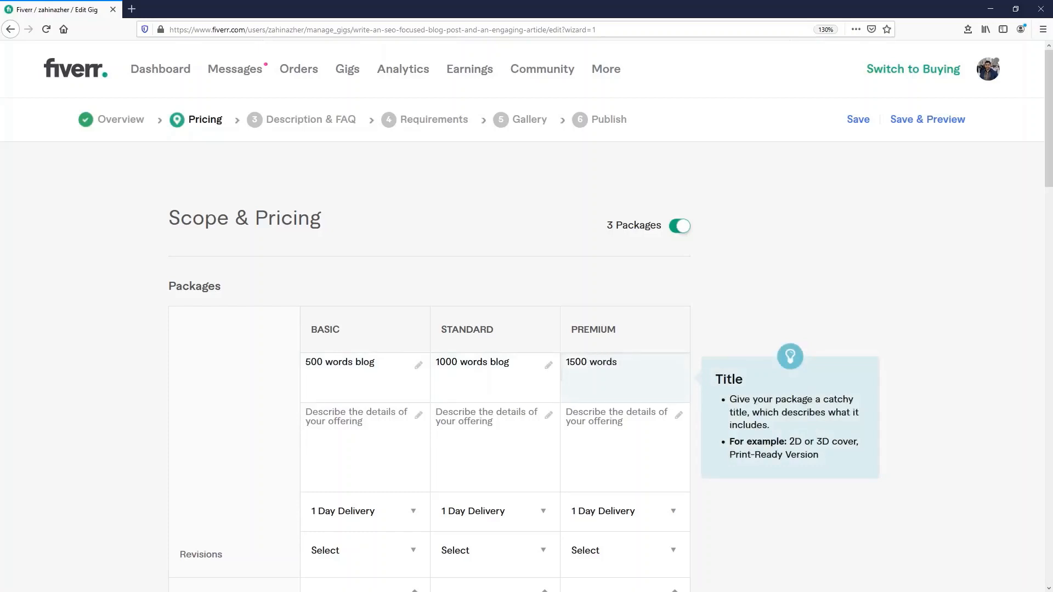
type(" blog")
- Describe the Basic package as "Engaging SEO focused blog or article on any topic." followed by "professionally researched and written" on a new line
key("Tab")
type("Engaging ")
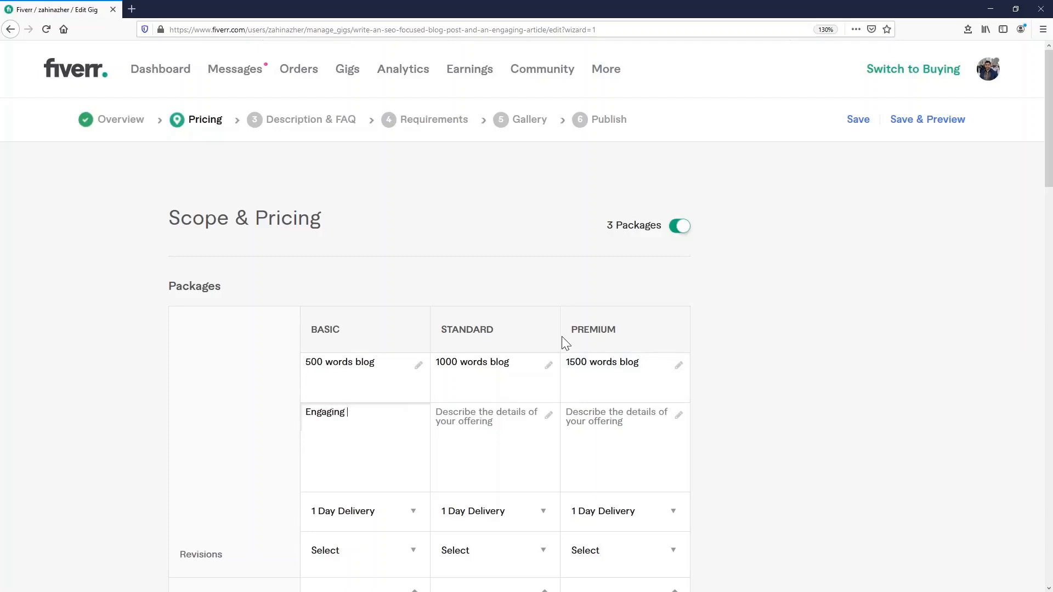
type("SEO focused blog or article on a")
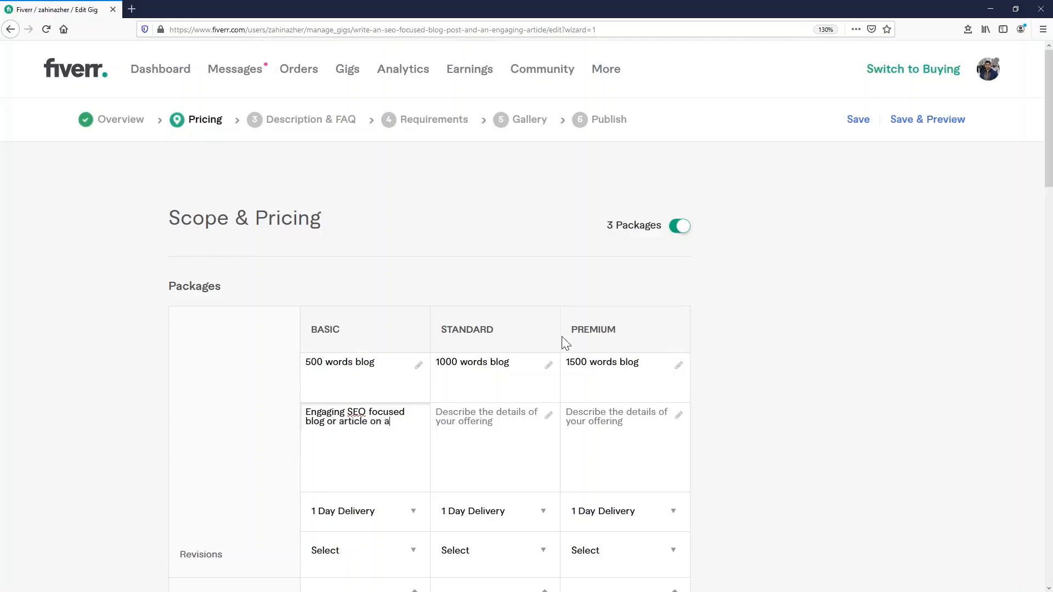
type("ny topic.")
key("Return")
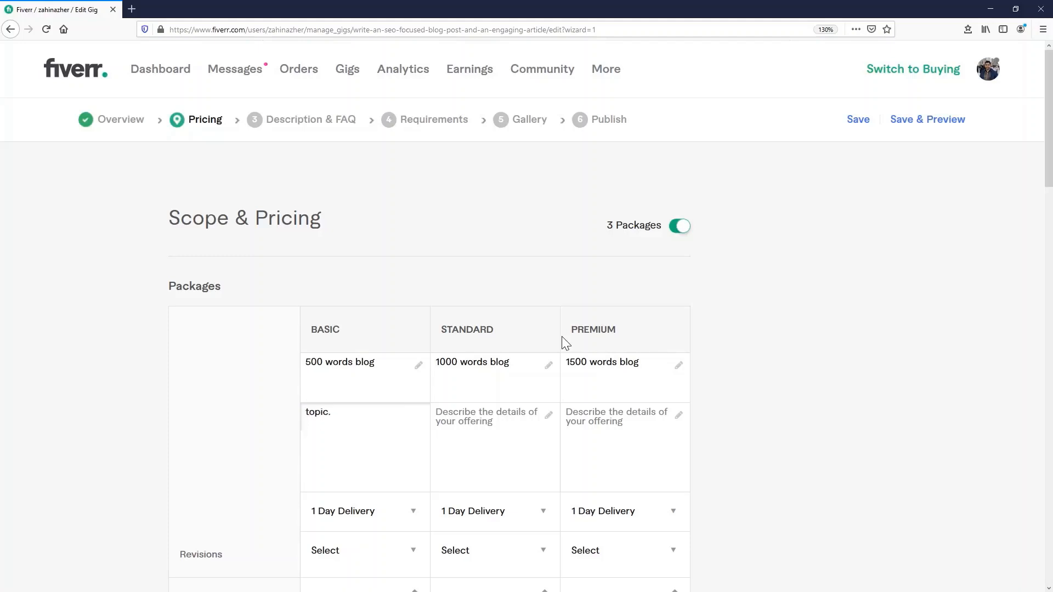
type("pre")
type("f")
key("BackSpace")
key("BackSpace")
type("ofessionally researched and written")
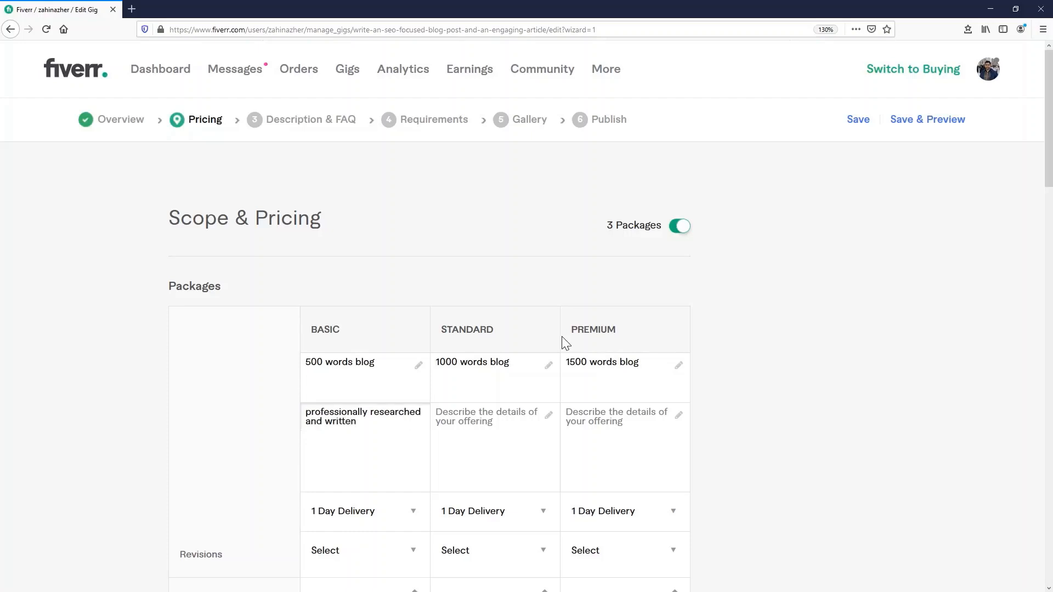
- Reuse the Basic package's description text, ending in "professionally researched and written", for the Standard and Premium packages
key("ctrl+z")
key("ctrl+z")
key("ctrl+z")
key("ctrl+z")
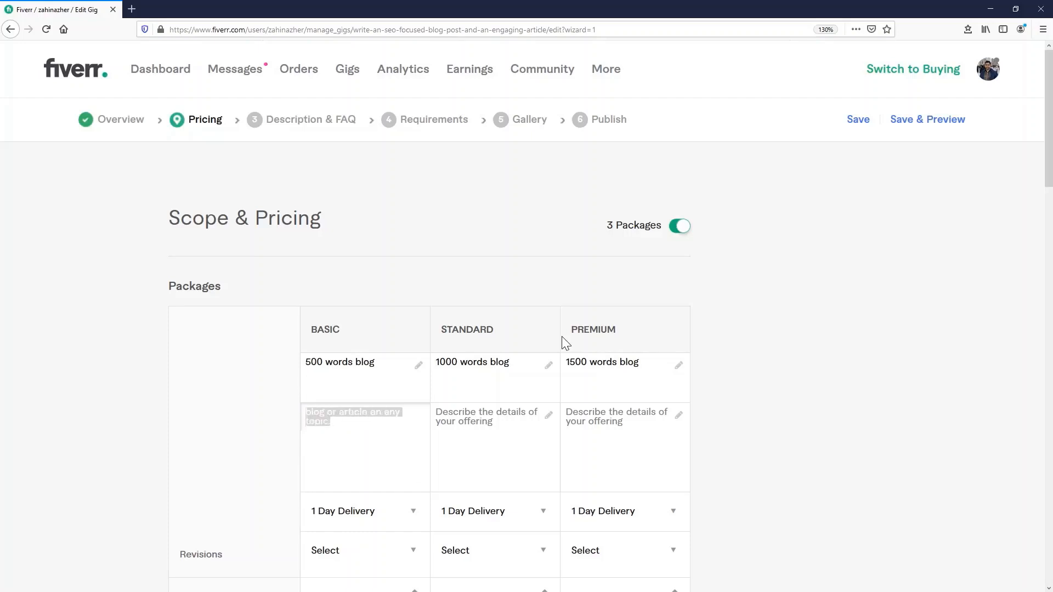
key("Tab")
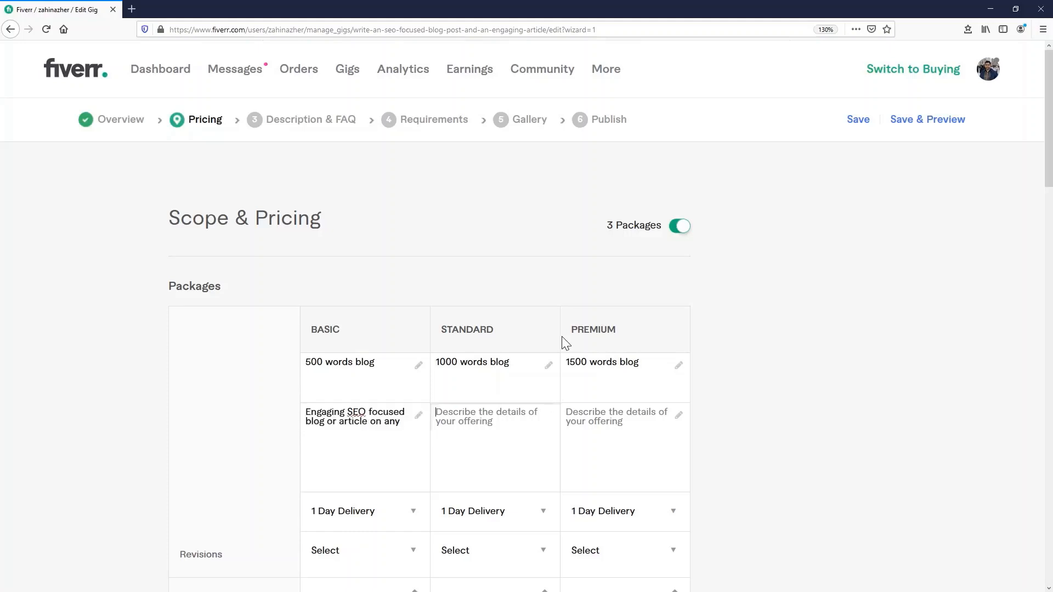
type("professionally researched and written")
key("Tab")
type("professionally researched and written")
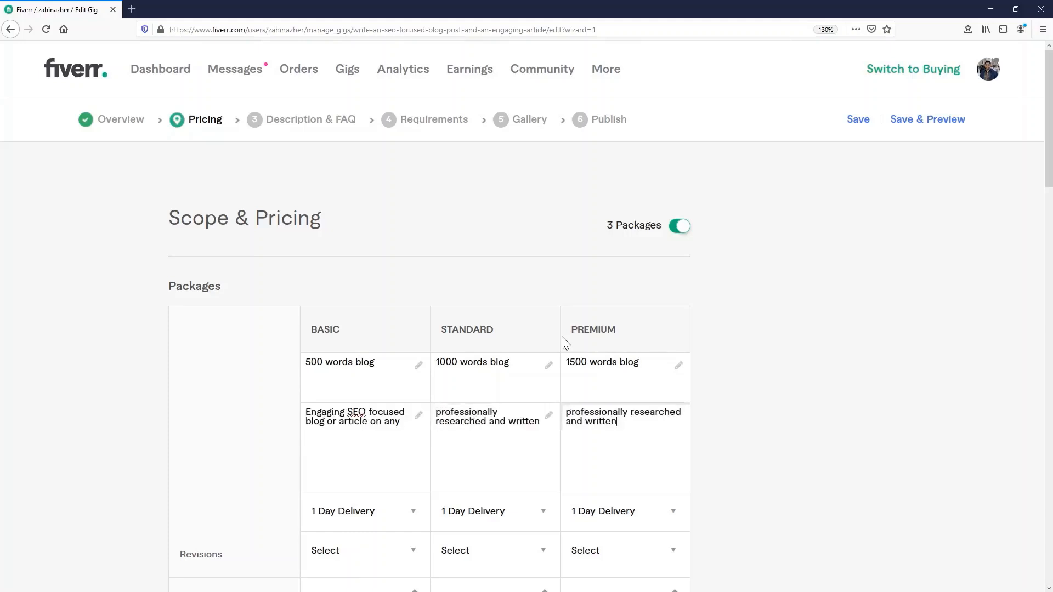
- Set the Premium package's delivery time to 2 days
scroll(652, 384, "down", 3)
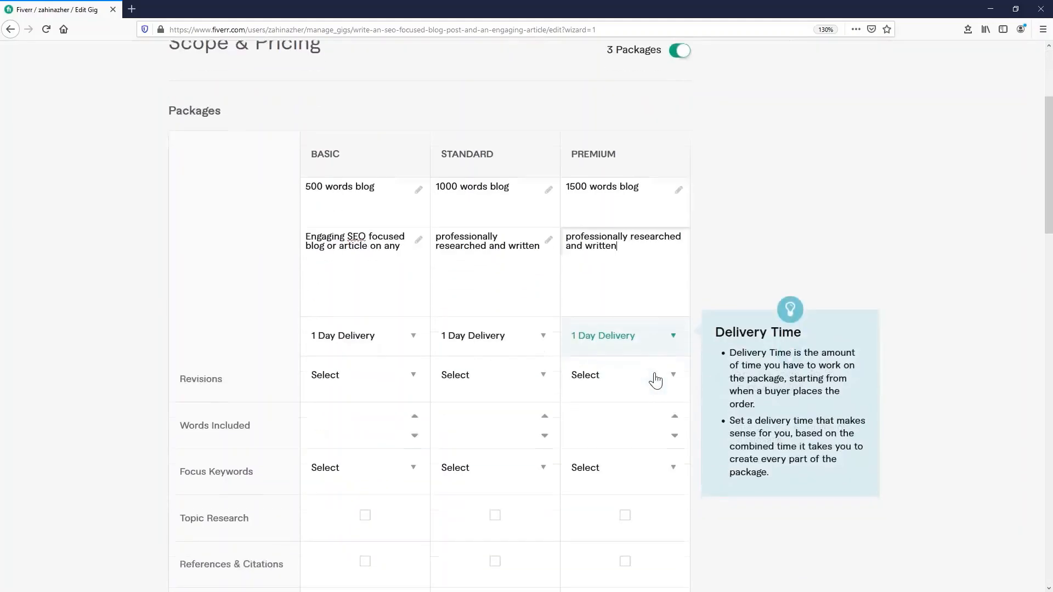
scroll(655, 380, "down", 3)
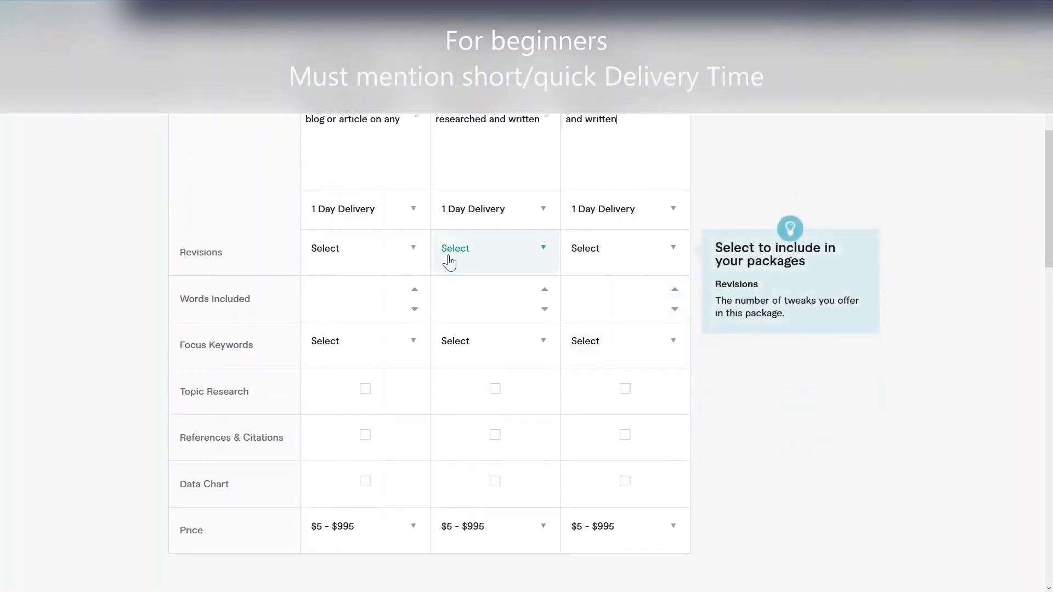
mouse_move(395, 223)
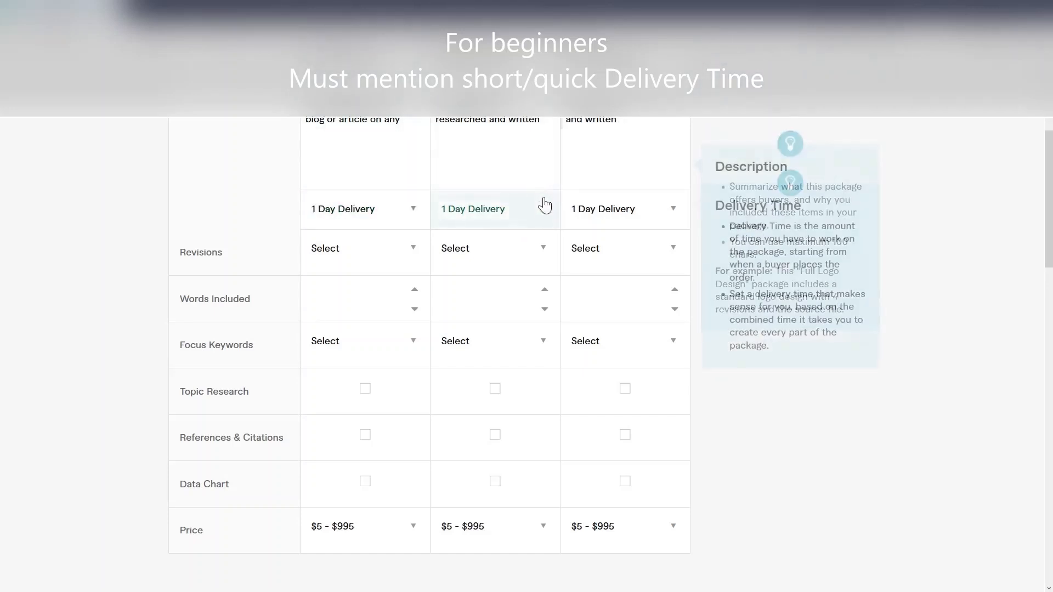
left_click(664, 214)
left_click(624, 246)
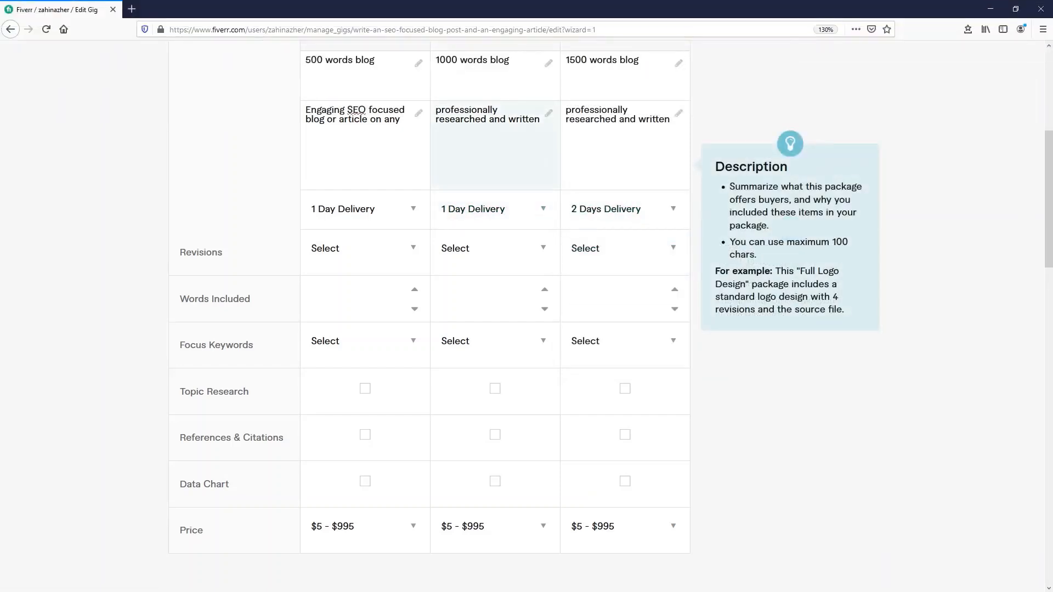
left_click(529, 208)
left_click(285, 181)
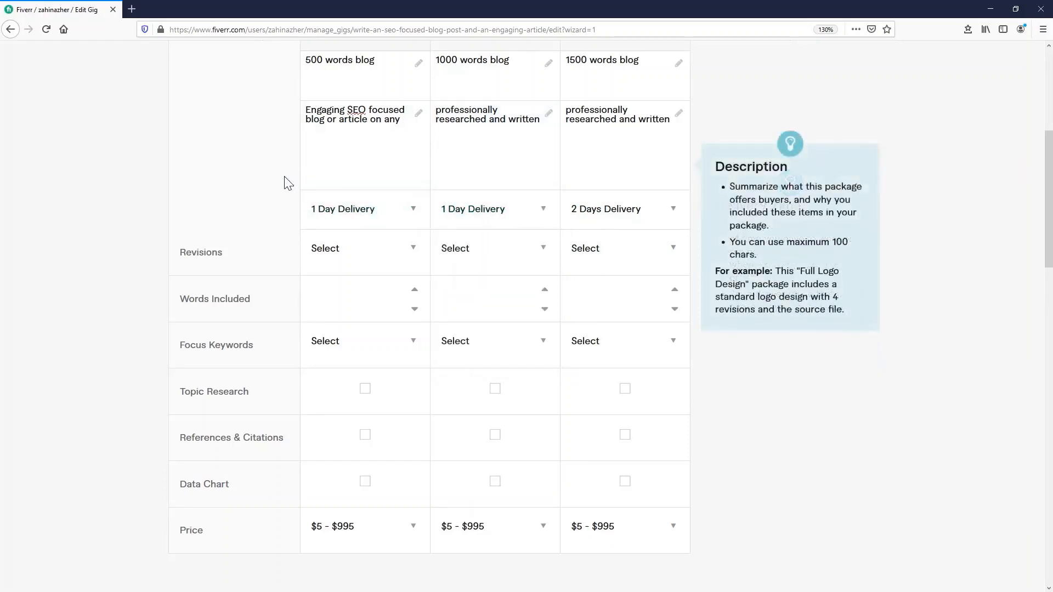
- Set the number of revisions to 1 for Basic, 2 for Standard and 3 for Premium
scroll(394, 226, "down", 1)
left_click(414, 230)
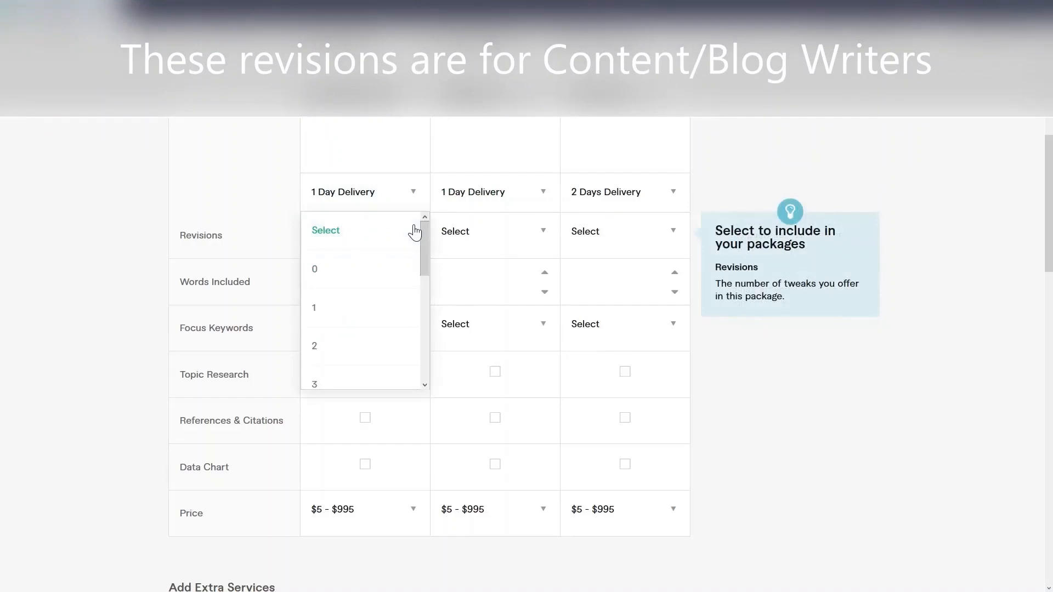
left_click(364, 303)
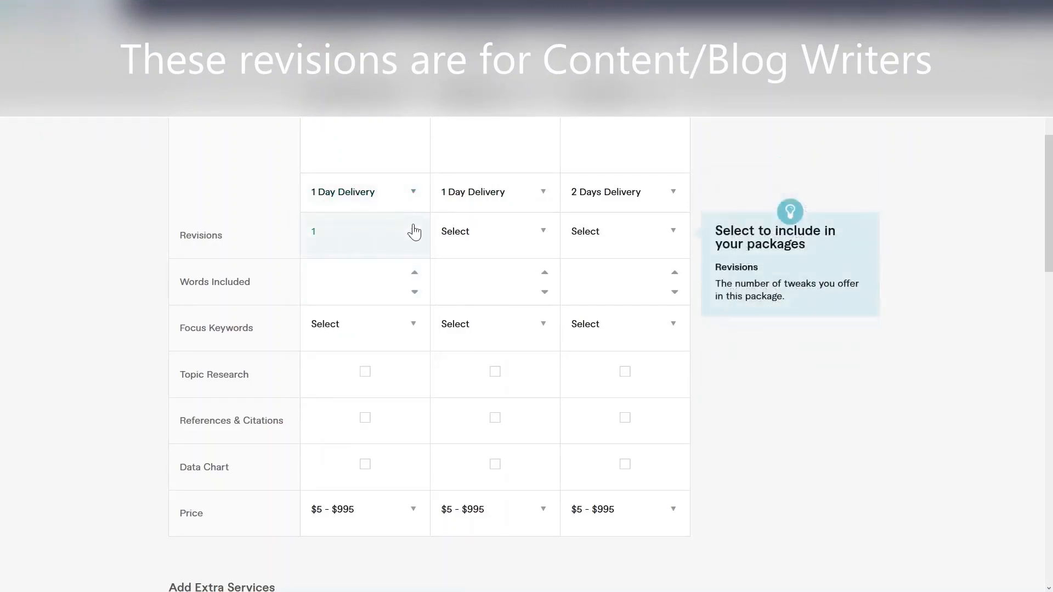
left_click(539, 239)
scroll(505, 282, "down", 1)
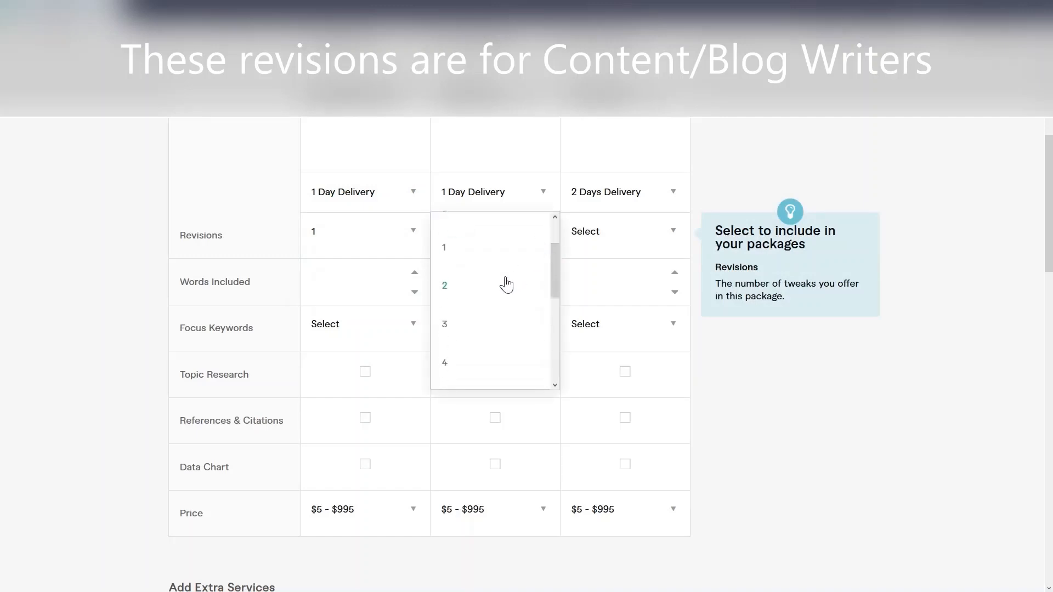
left_click(463, 286)
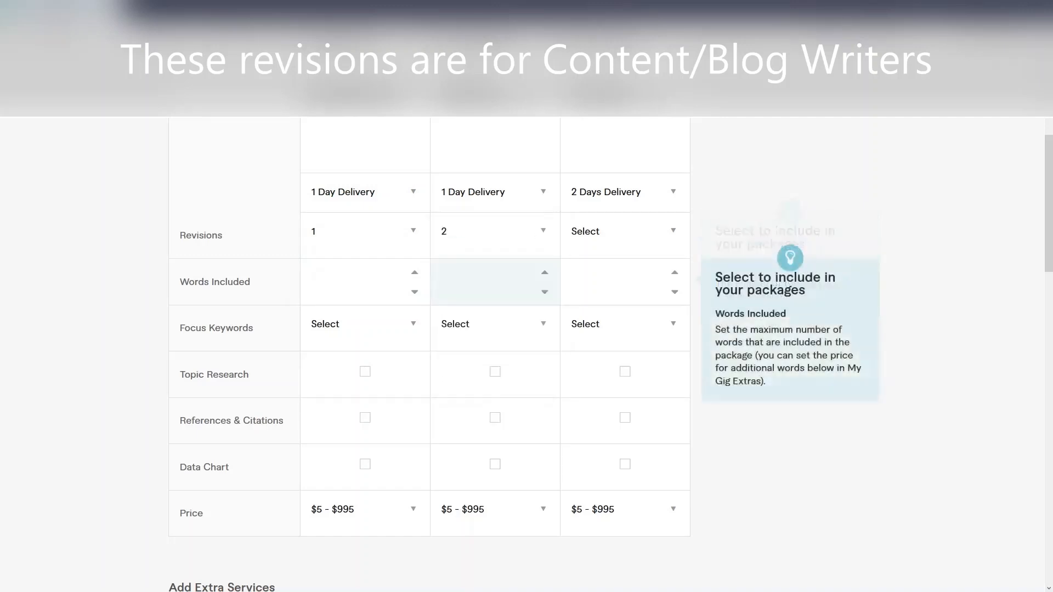
left_click(666, 240)
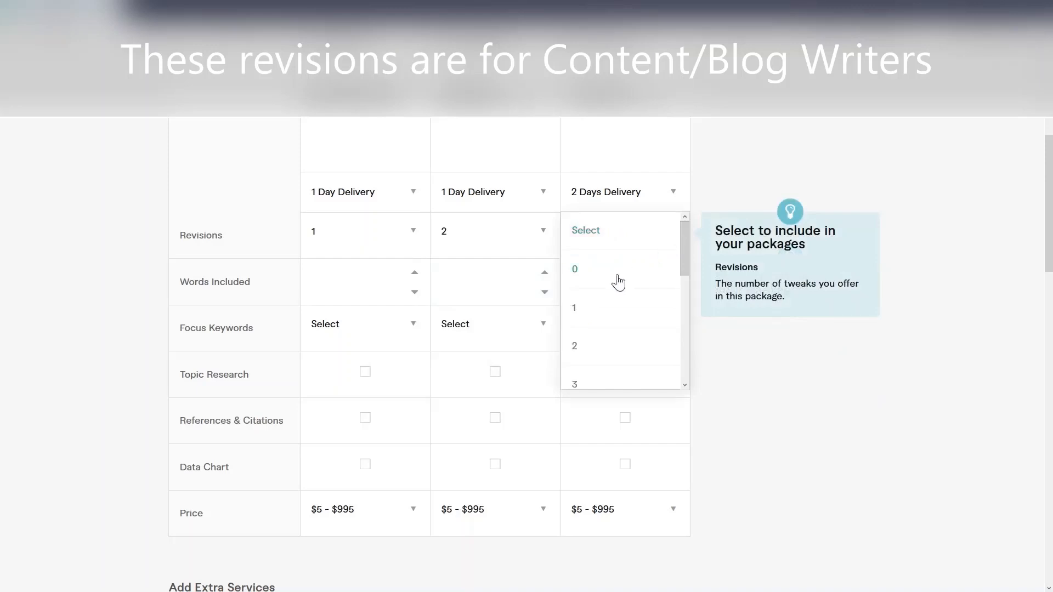
scroll(618, 282, "down", 2)
left_click(607, 331)
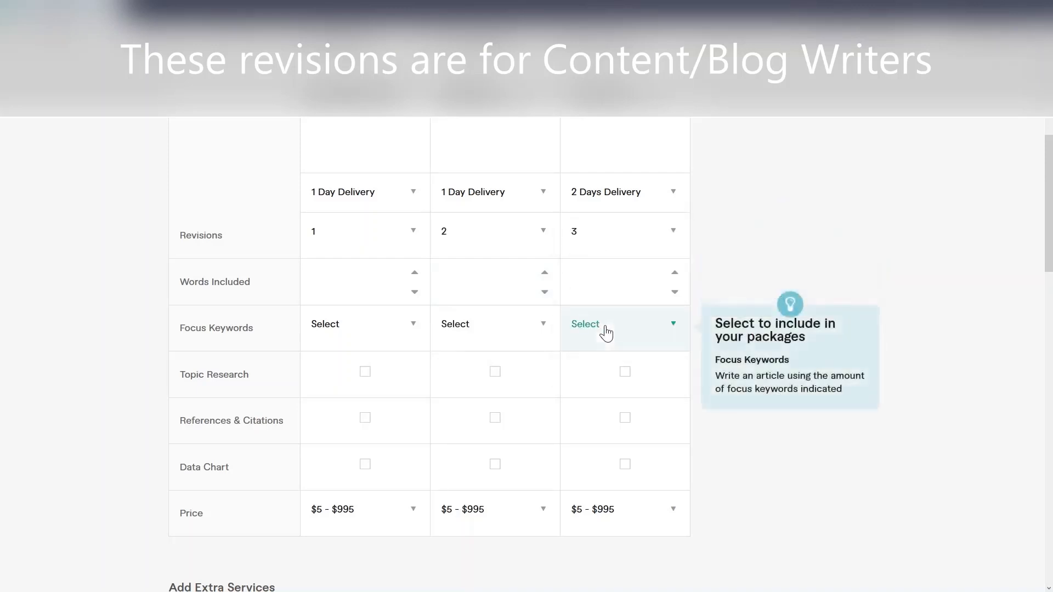
- Set the words included to 500 for Basic, 1000 for Standard and 1500 for Premium
scroll(298, 238, "down", 2)
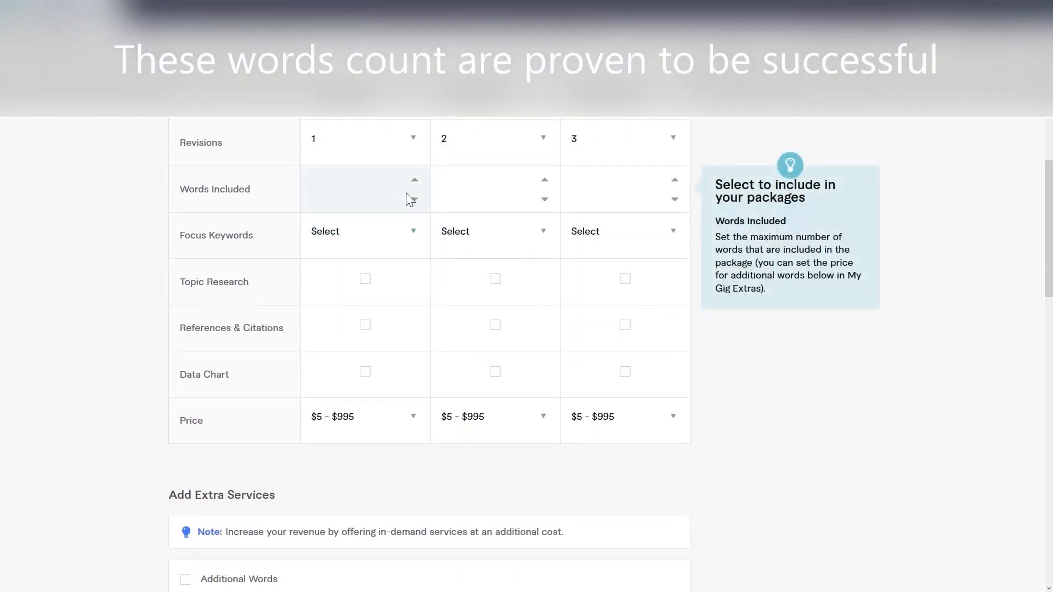
left_click(416, 179)
type("500")
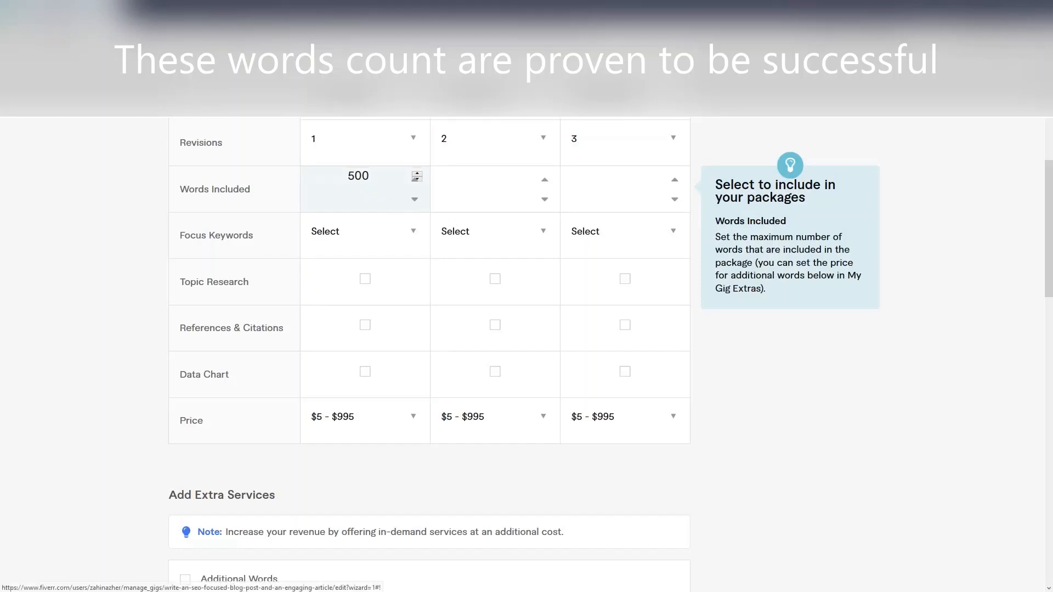
left_click(482, 207)
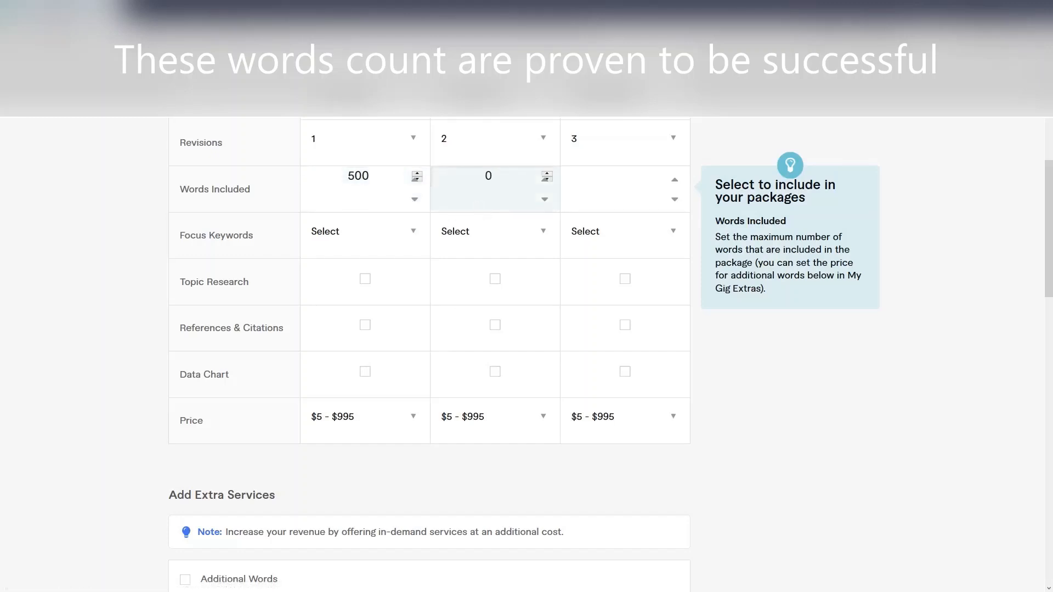
type("1000")
left_click(619, 187)
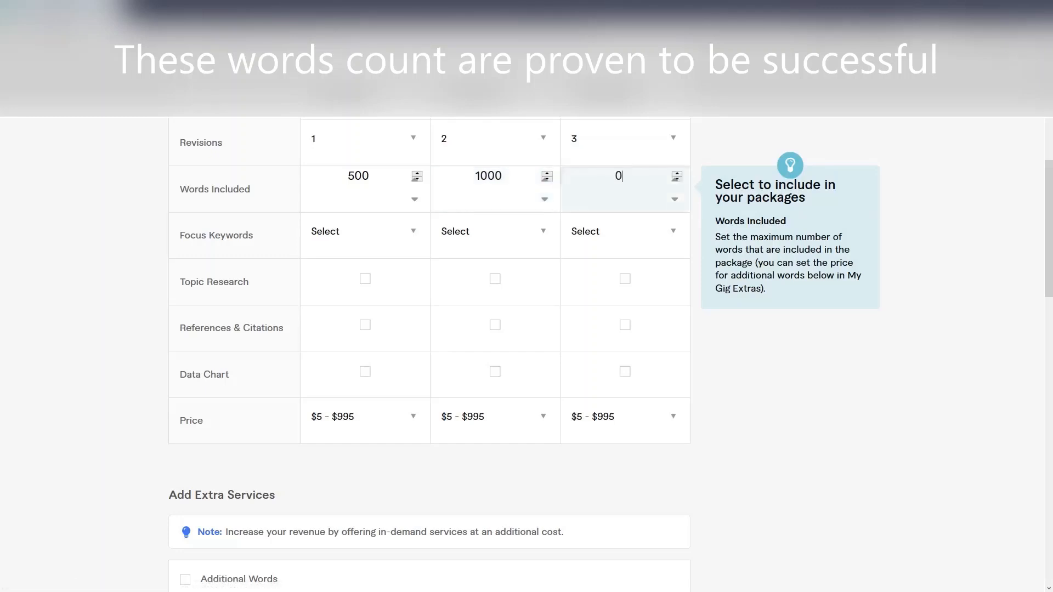
type("1500")
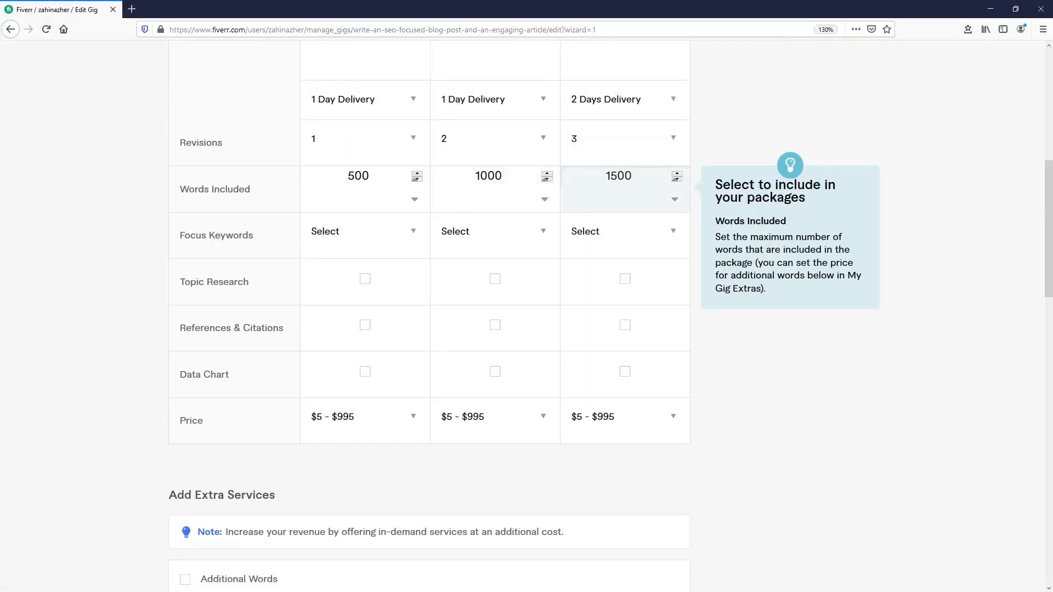
- Set the number of focus keywords to 2 for Basic, 3 for Standard and 5 for Premium
left_click(410, 232)
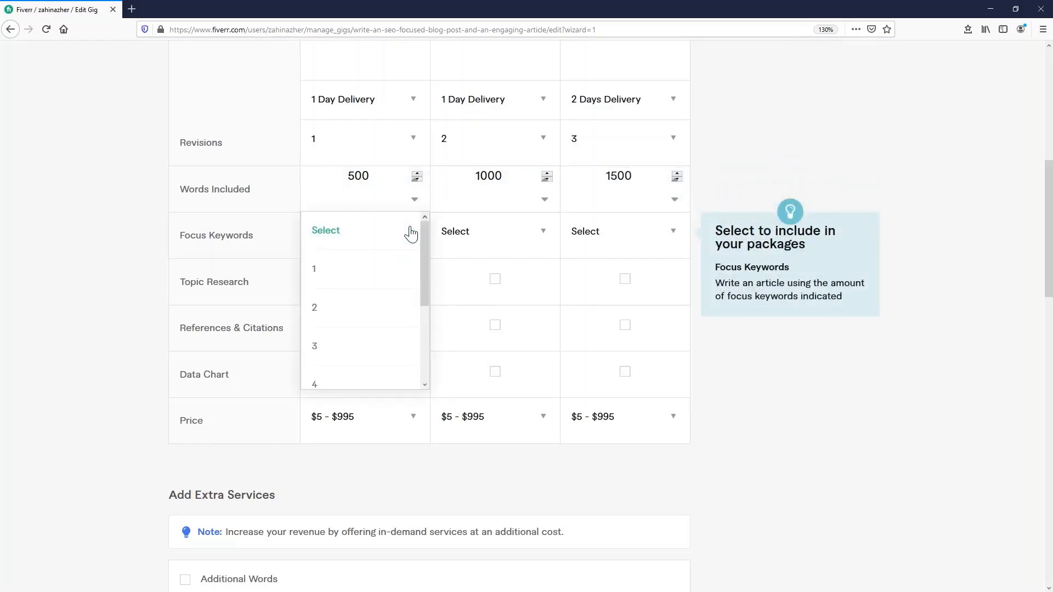
left_click(369, 269)
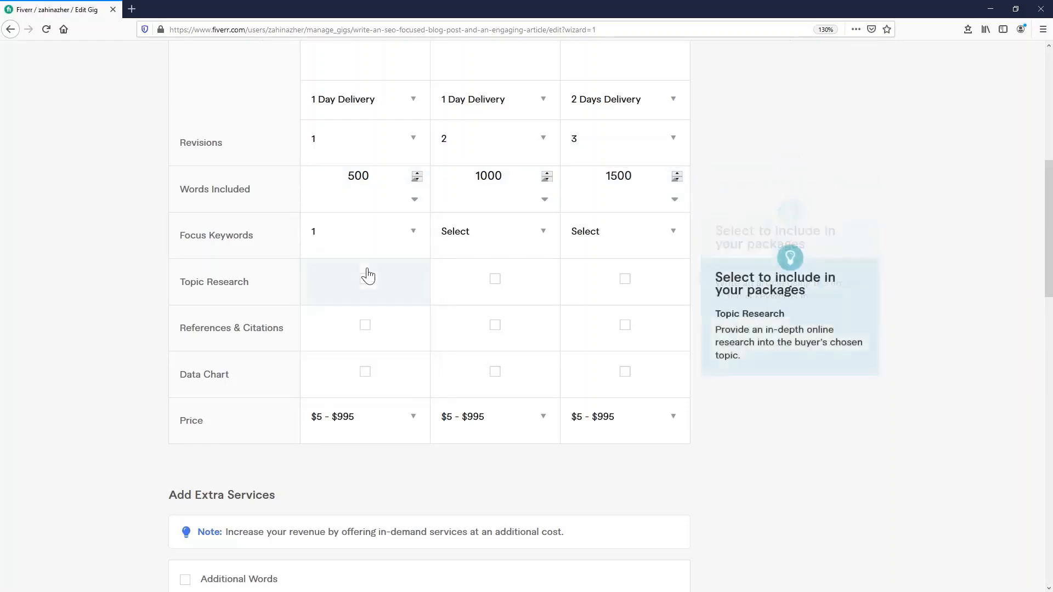
left_click(406, 249)
left_click(344, 302)
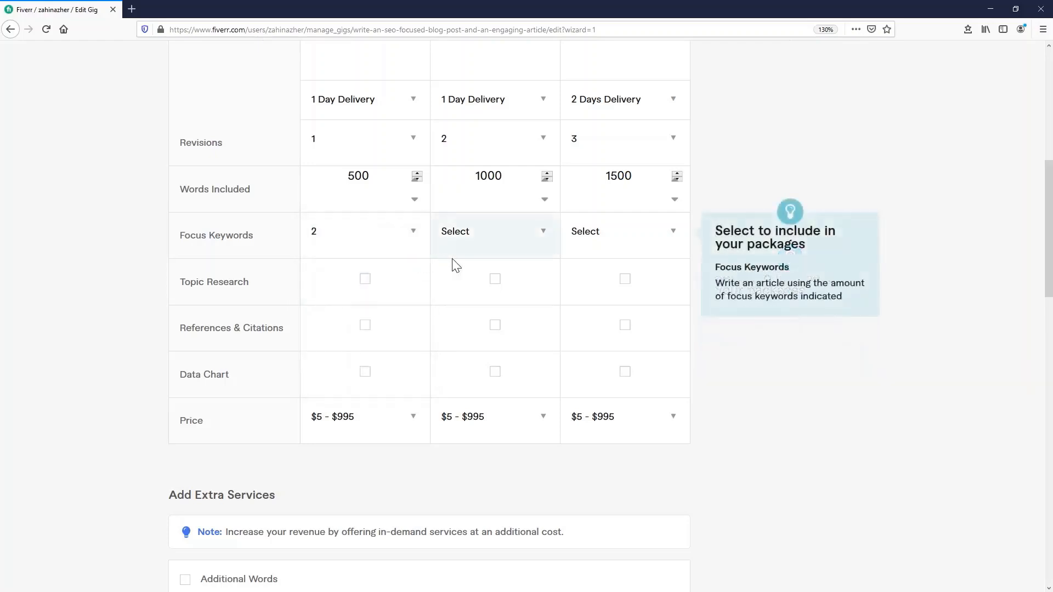
left_click(543, 241)
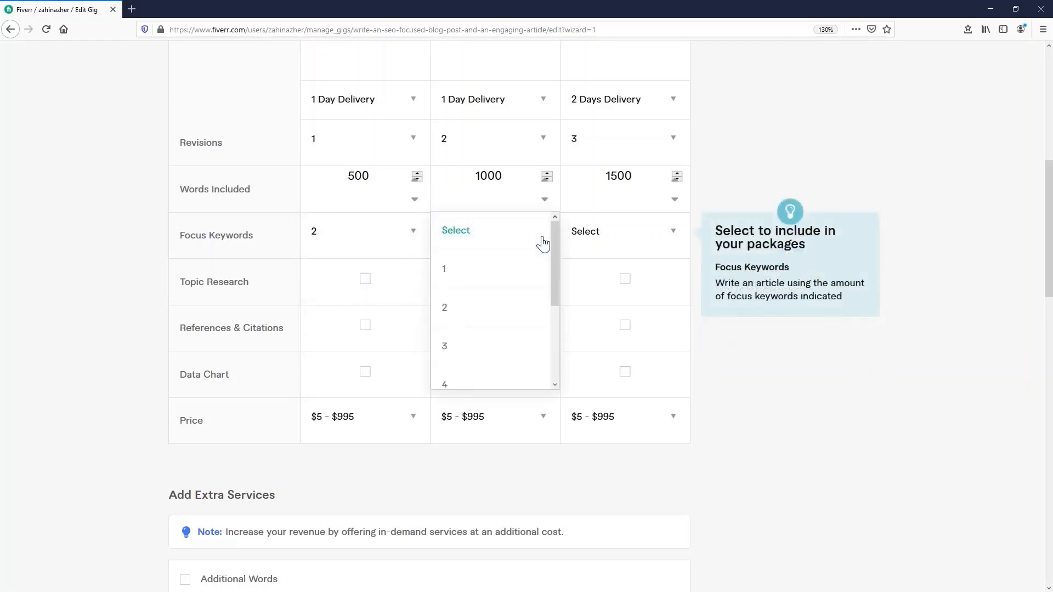
left_click(471, 345)
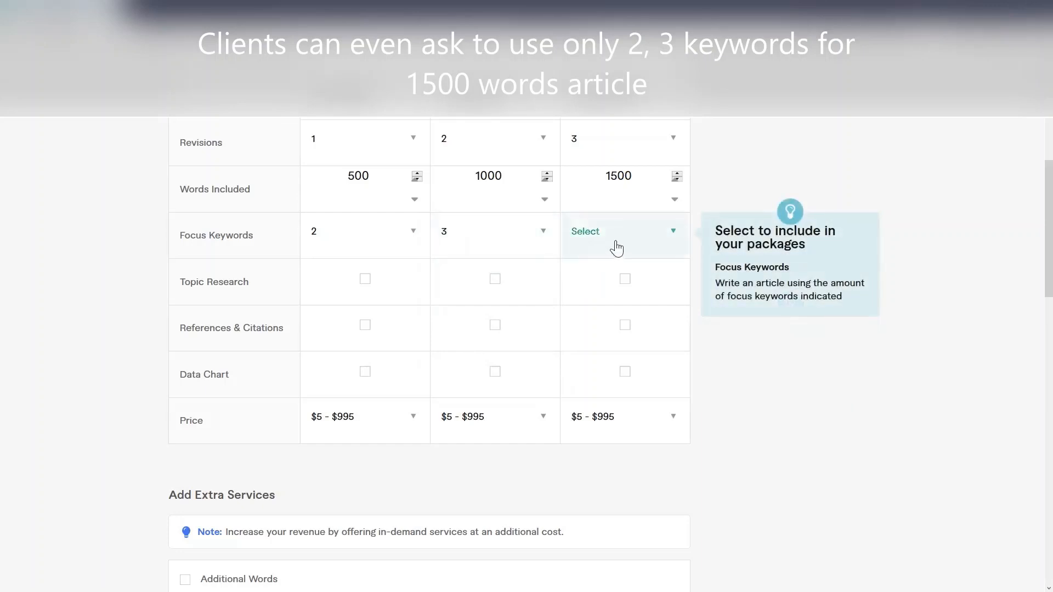
left_click(653, 241)
scroll(623, 296, "up", 1)
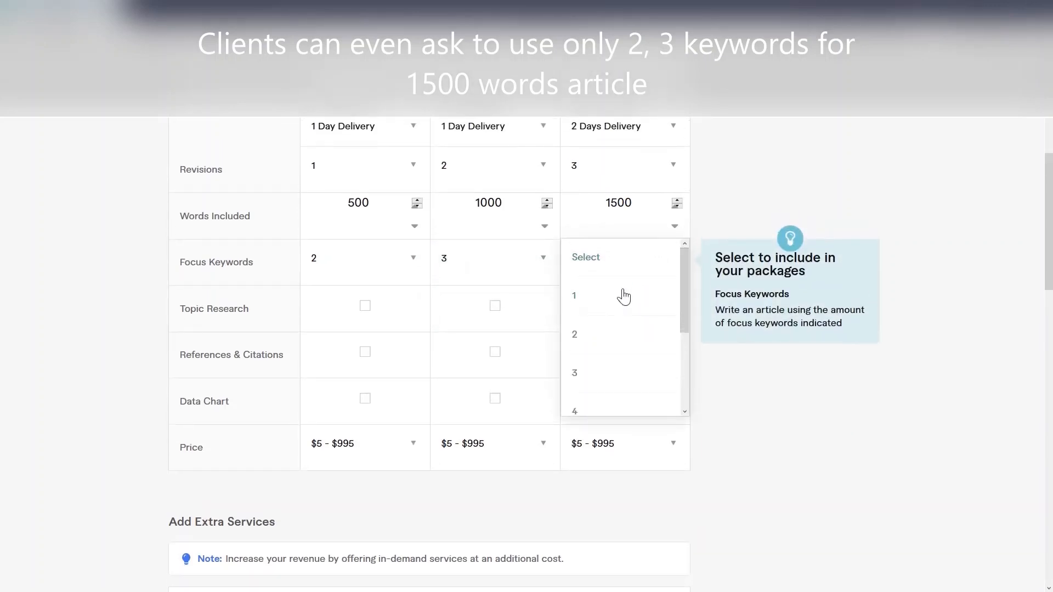
scroll(626, 296, "down", 2)
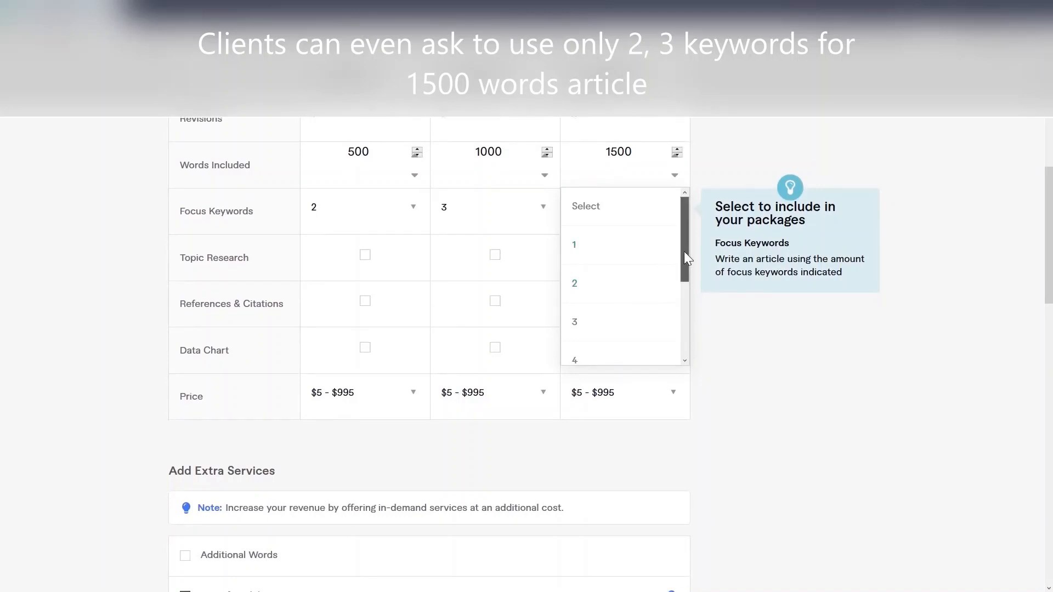
left_click_drag(684, 252, 681, 285)
left_click(610, 341)
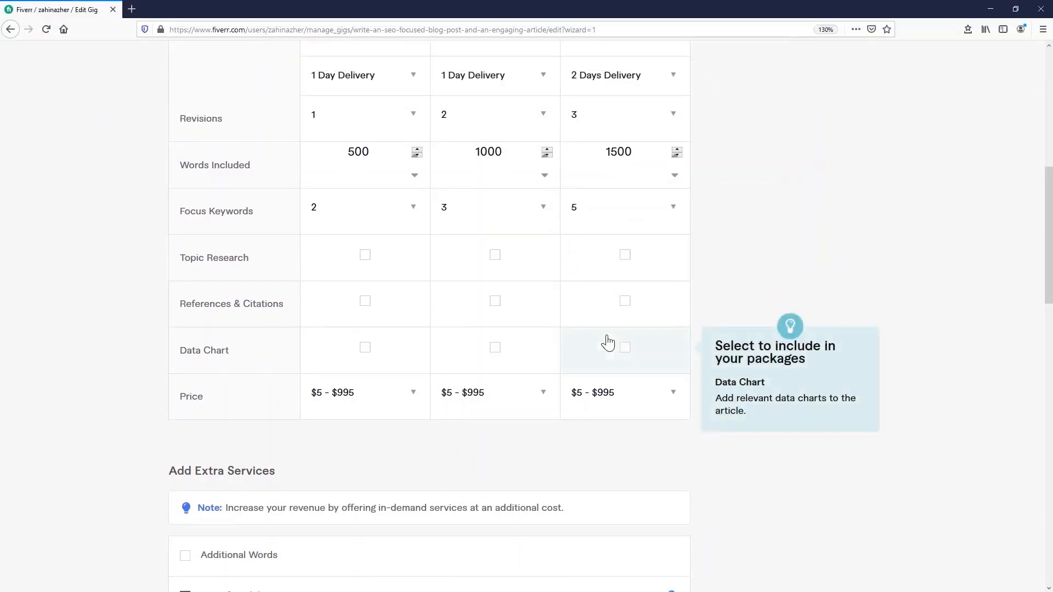
- Include topic research, references and citations, and a data chart in the Basic, Standard and Premium packages
left_click(365, 257)
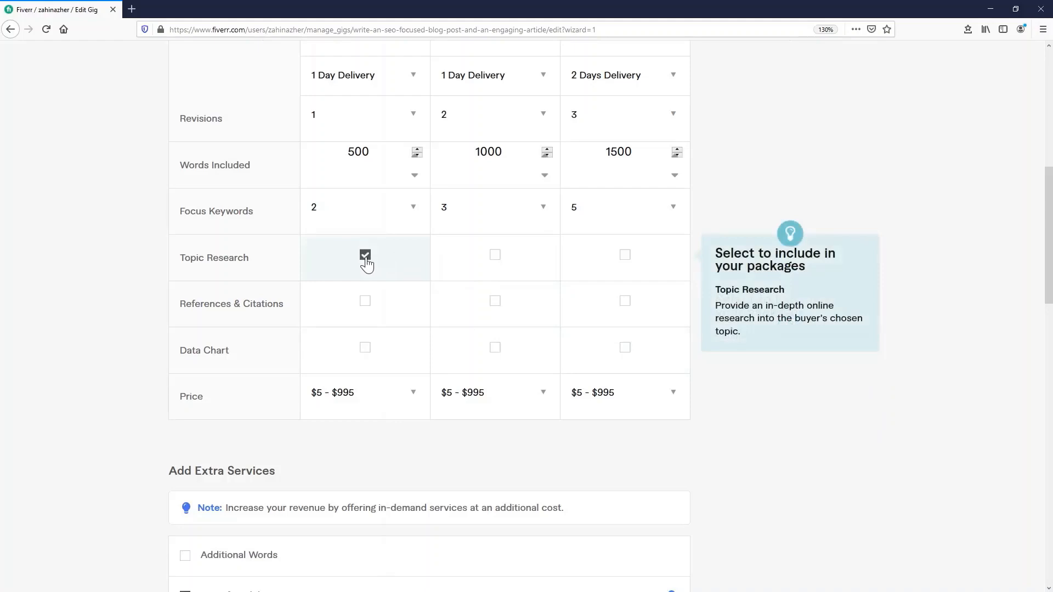
left_click(496, 258)
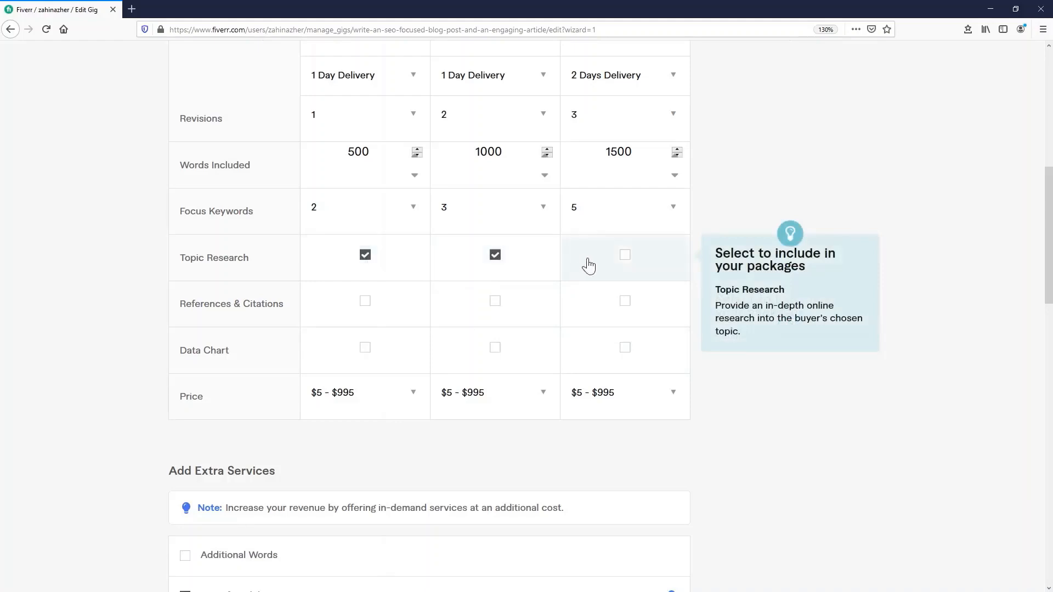
left_click(624, 260)
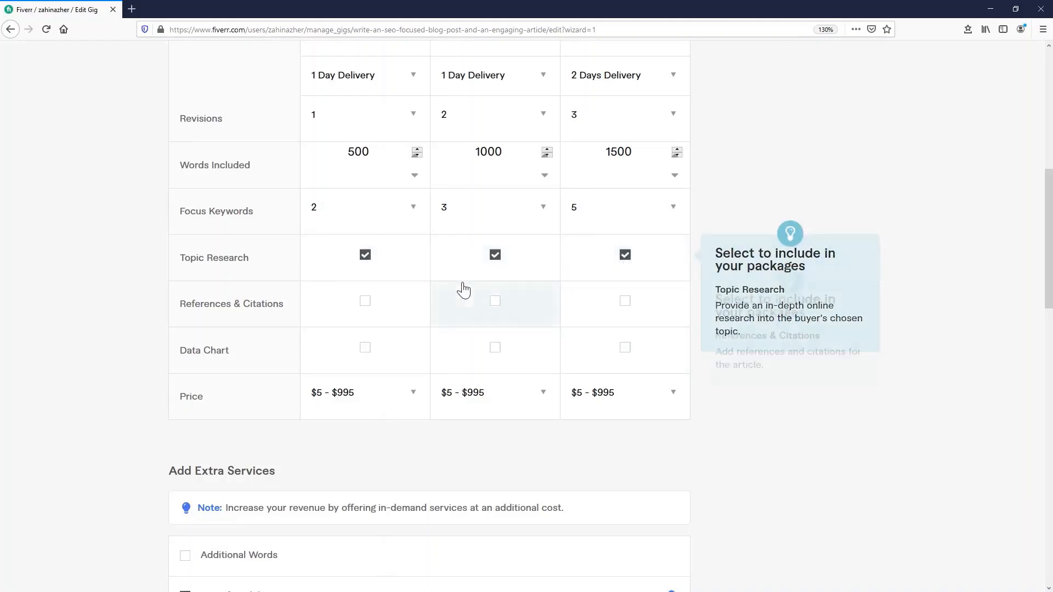
left_click(360, 307)
left_click(493, 306)
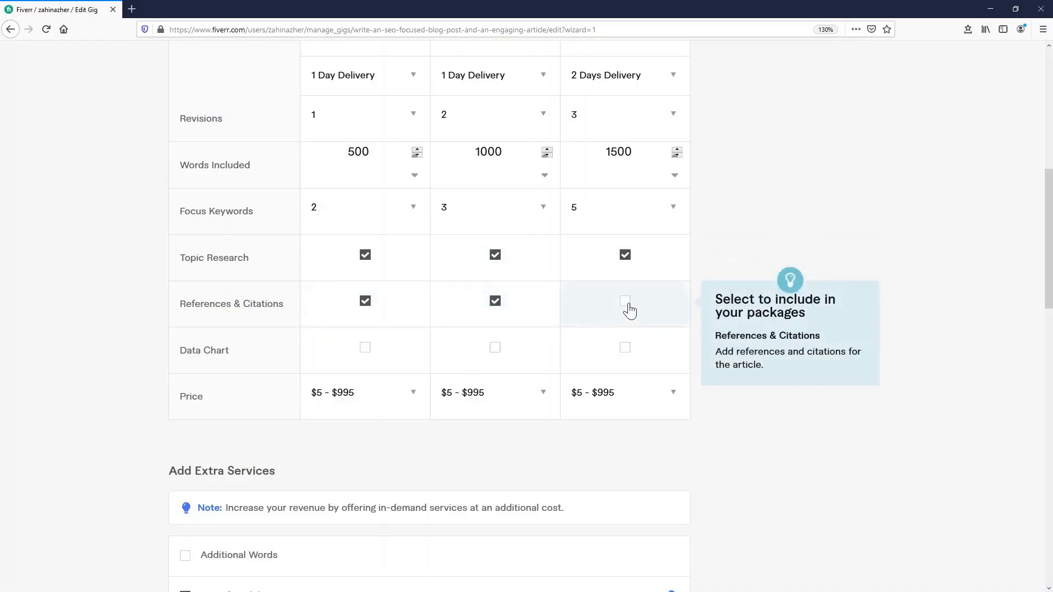
left_click(628, 308)
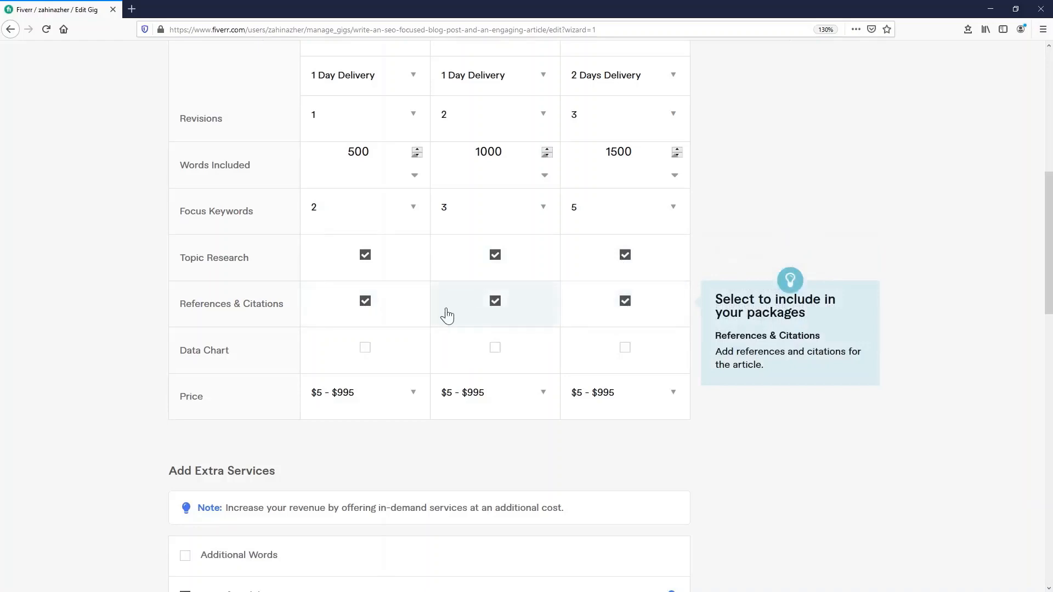
left_click(367, 357)
left_click(495, 356)
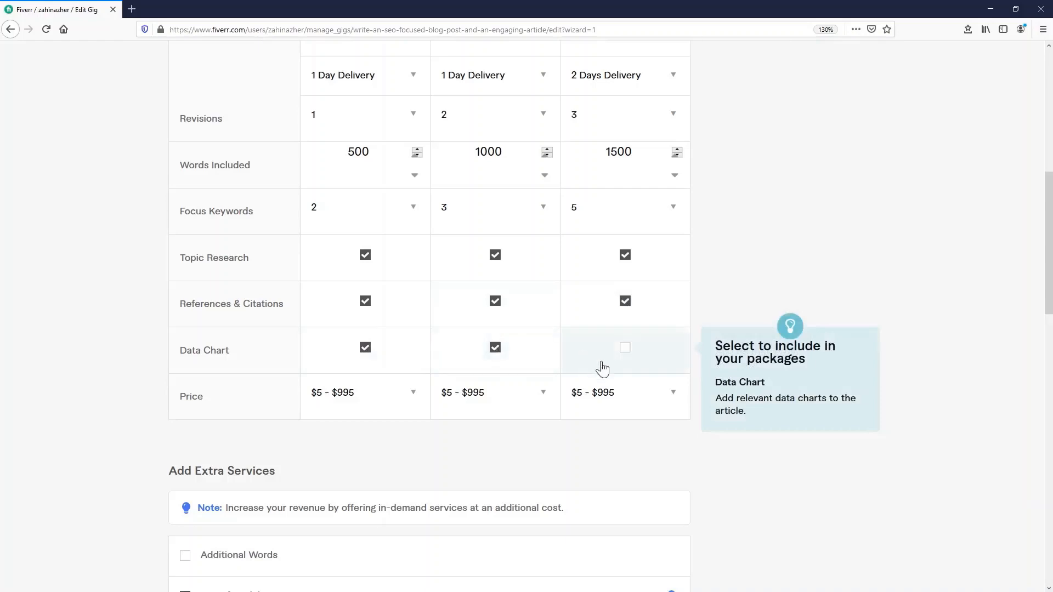
left_click(628, 349)
- Set the package prices to $10 for Basic, $15 for Standard and $20 for Premium
scroll(692, 322, "down", 4)
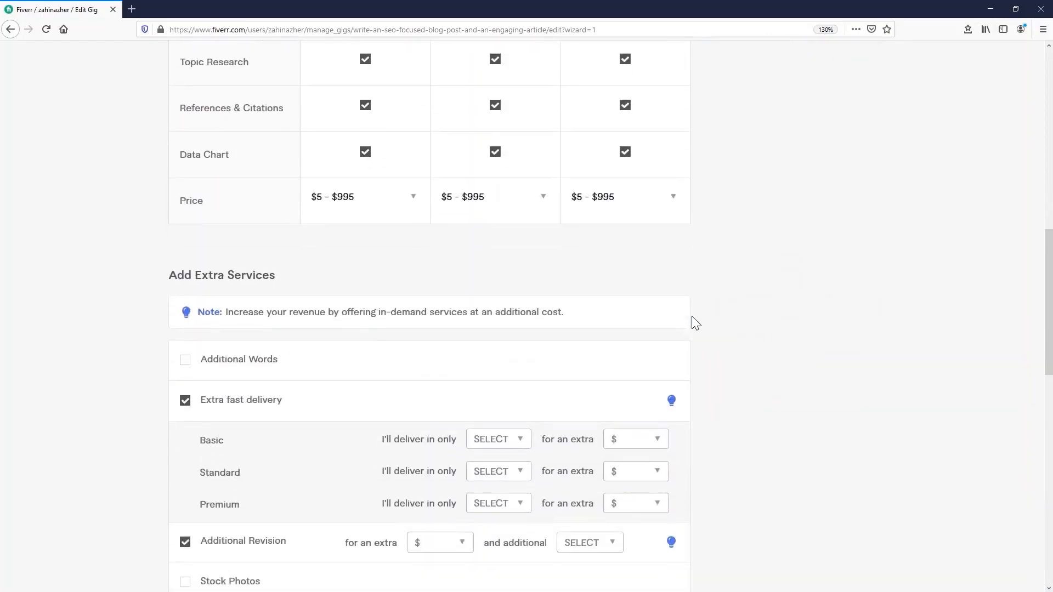
left_click(374, 207)
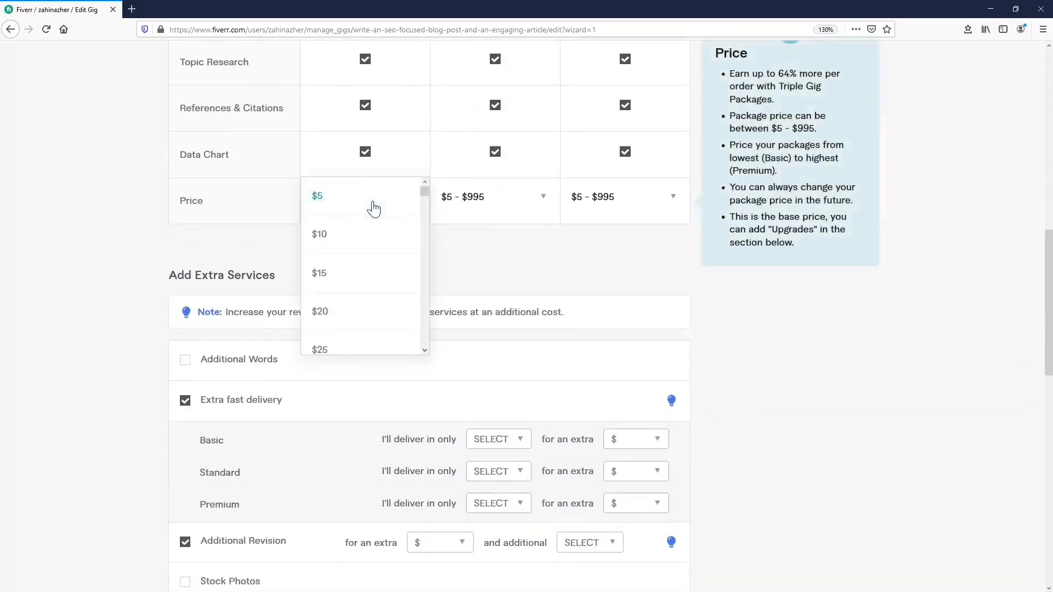
left_click(352, 233)
left_click(507, 205)
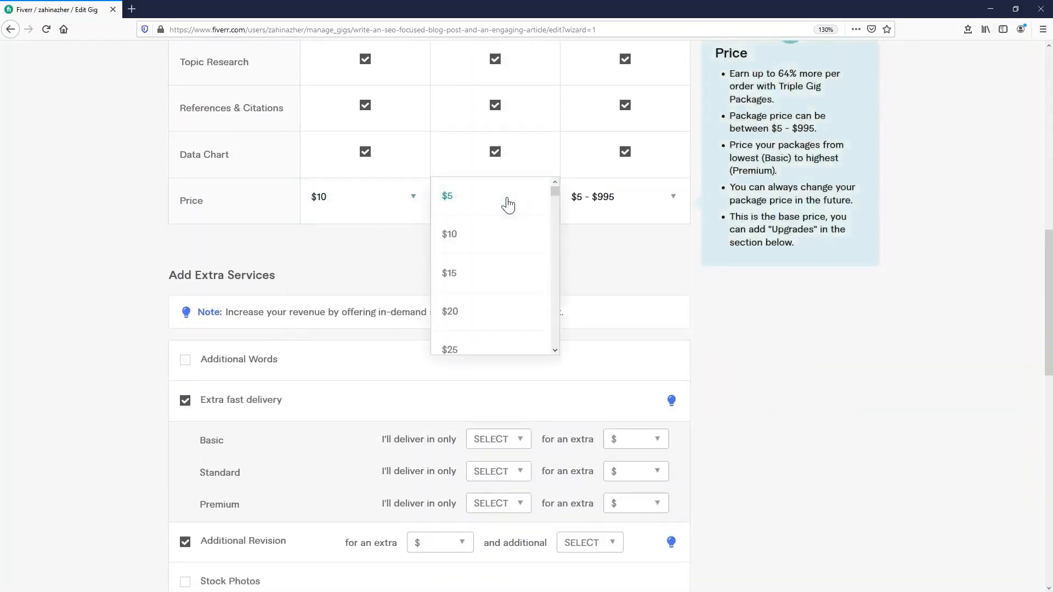
left_click(467, 278)
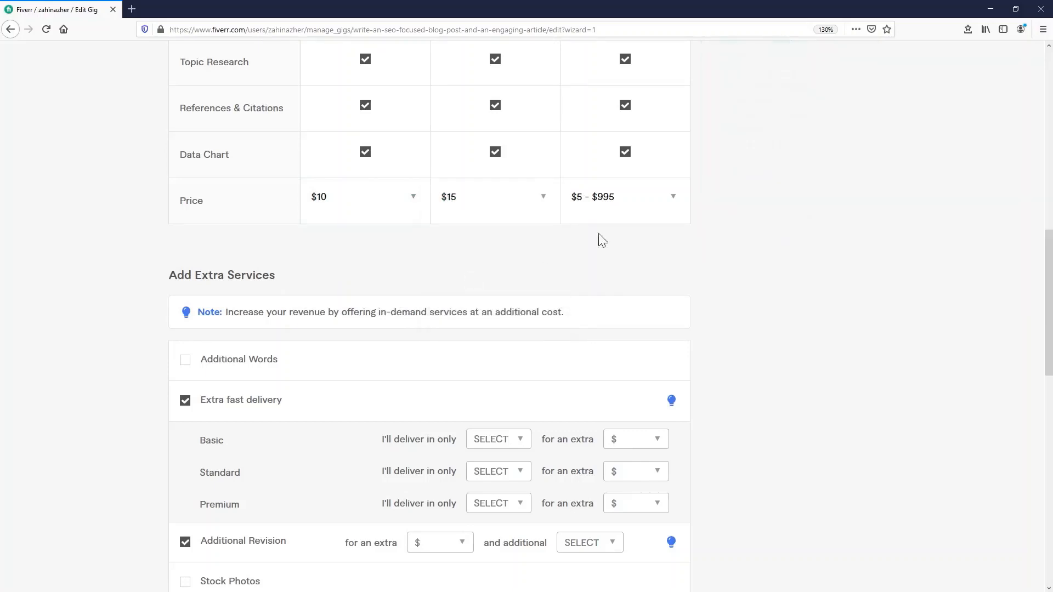
left_click(611, 213)
left_click(600, 272)
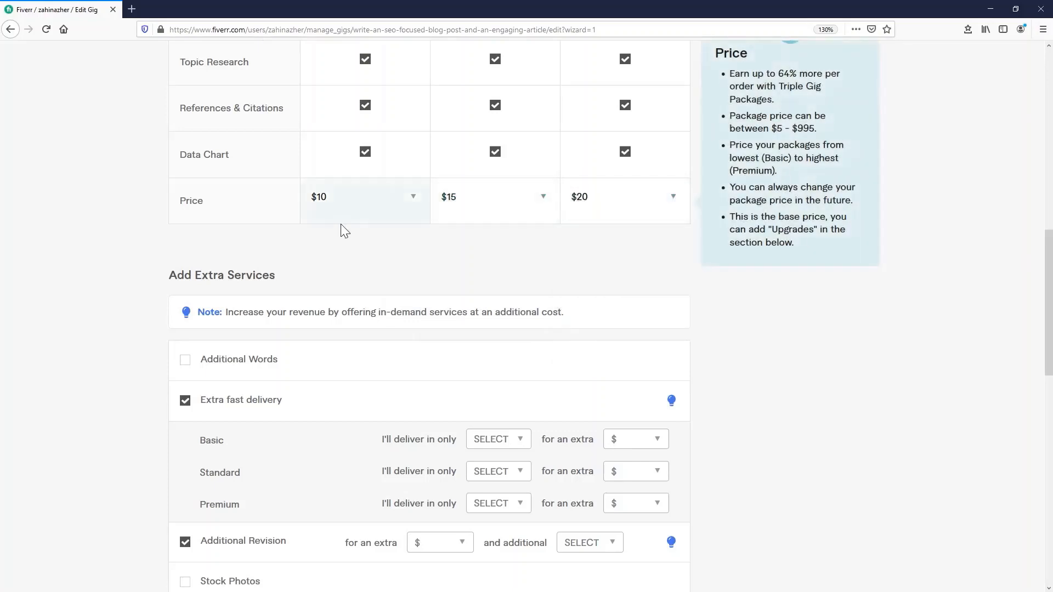
- Remove the extra fast delivery and additional revision services from the gig, and save the pricing to continue
scroll(340, 224, "up", 3)
scroll(296, 235, "up", 2)
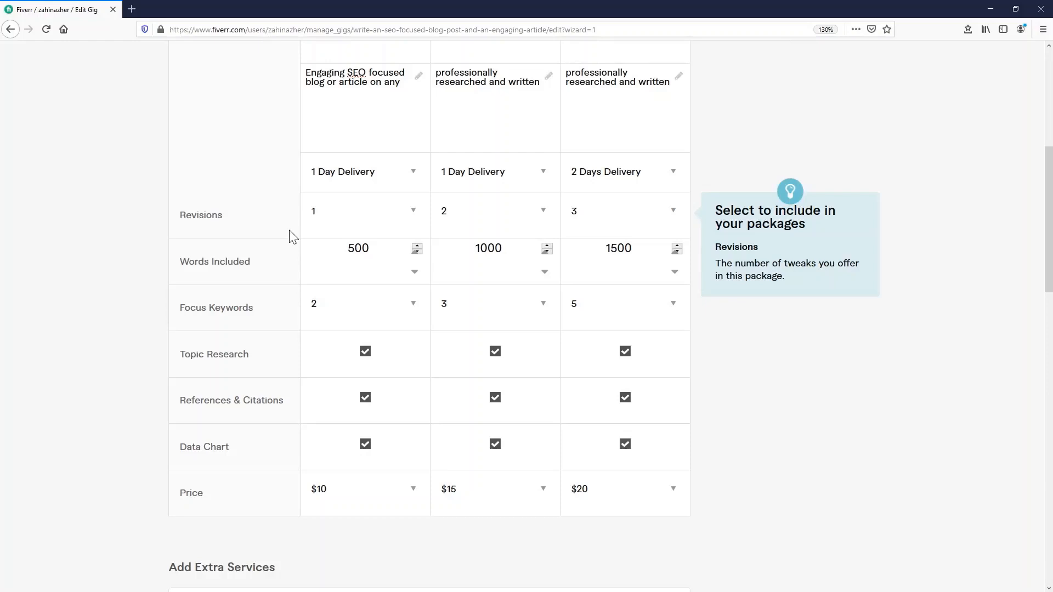
scroll(709, 384, "down", 3)
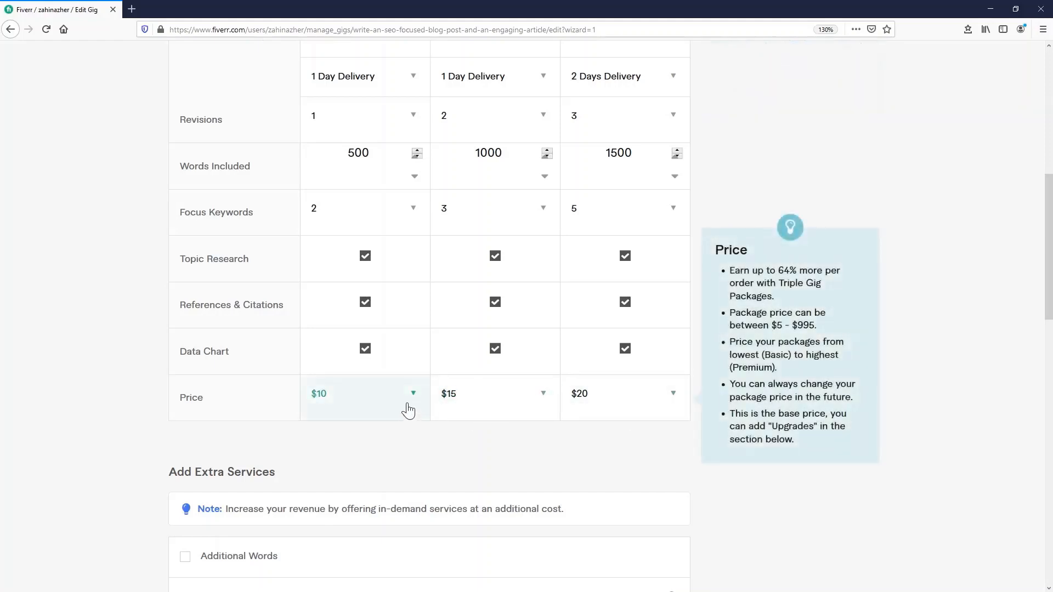
scroll(653, 388, "down", 6)
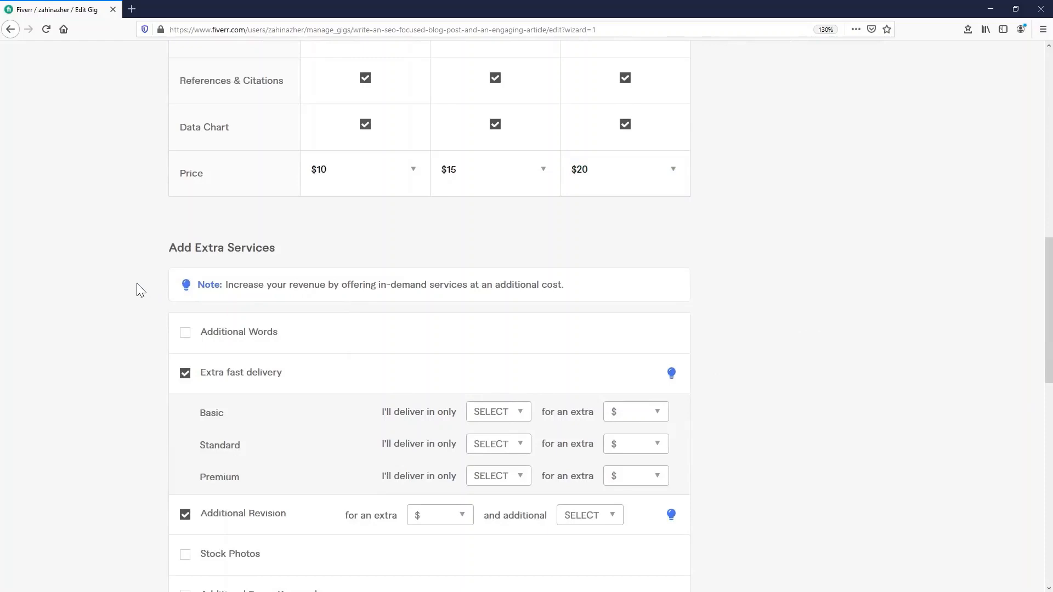
scroll(175, 274, "down", 3)
left_click(185, 257)
left_click(185, 299)
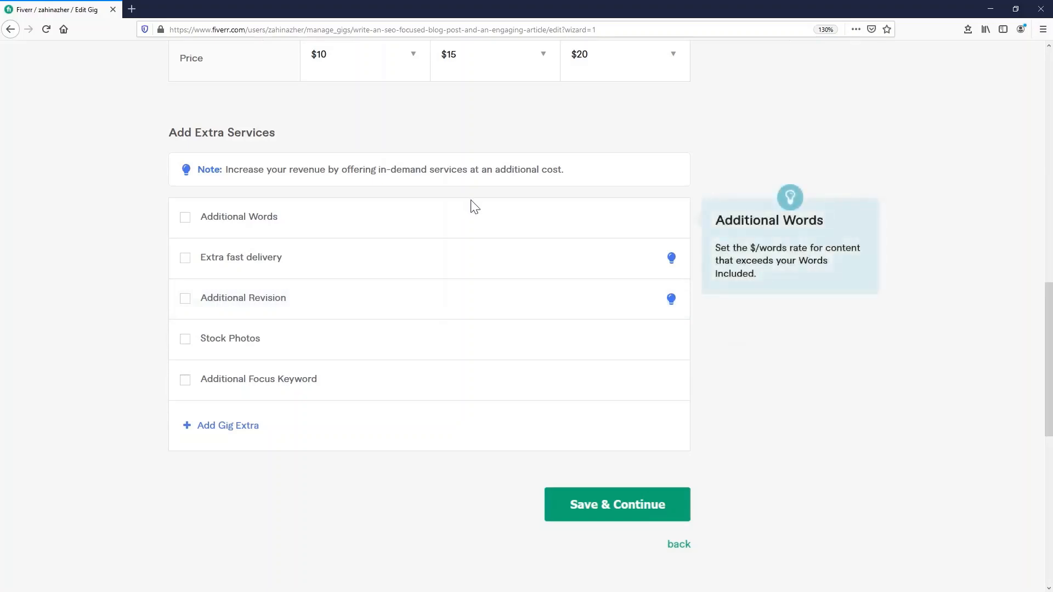
scroll(712, 383, "down", 1)
left_click(623, 456)
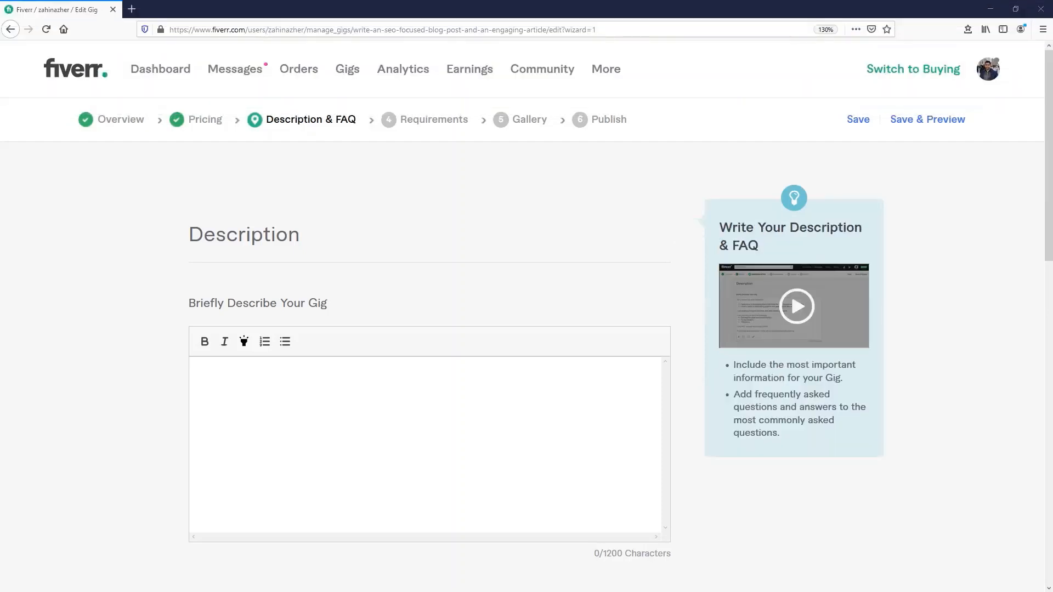
- Enter "I will create a separate video to show how to describe an expert level Gig." as the gig description
left_click(199, 373)
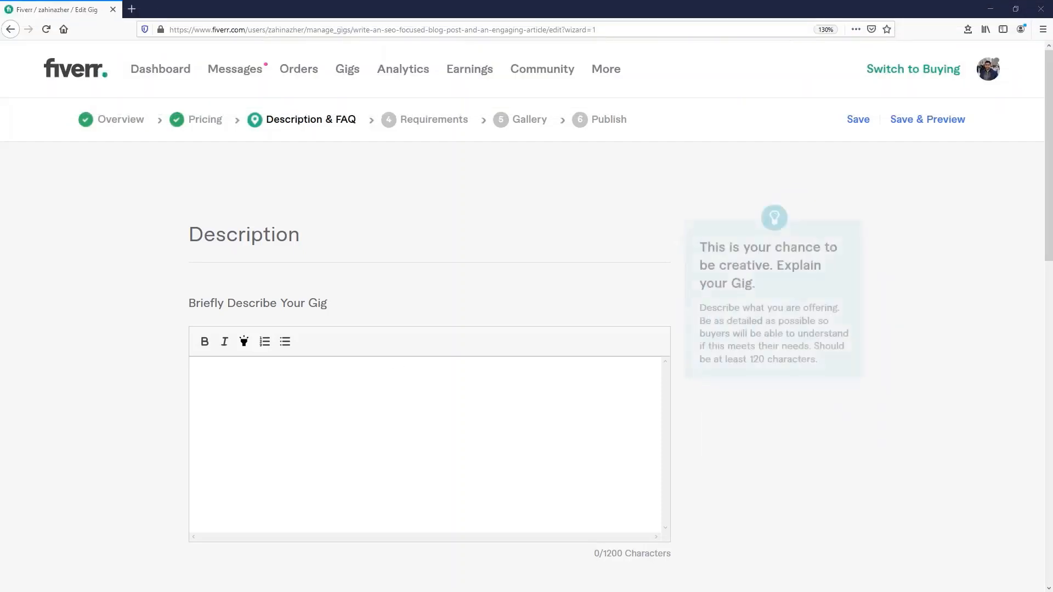
type("I will crea")
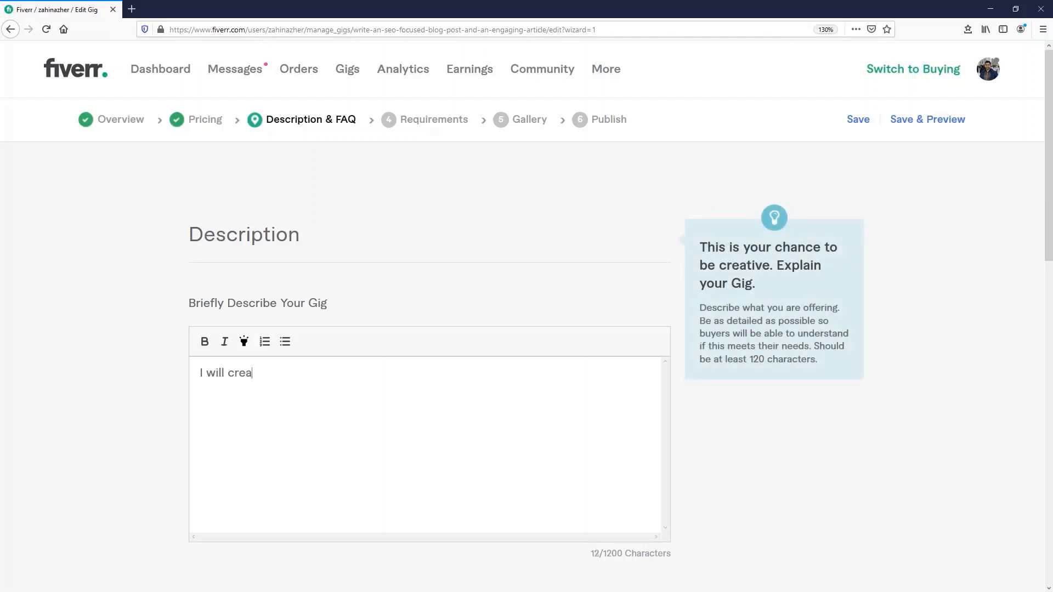
type("te a separate video to show ho")
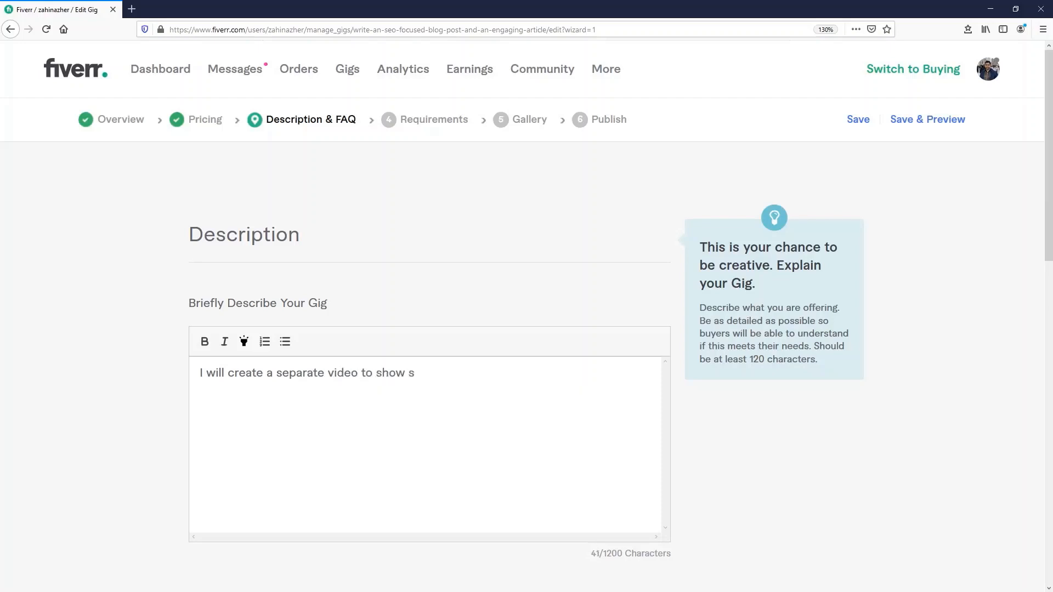
type("w to describe an e")
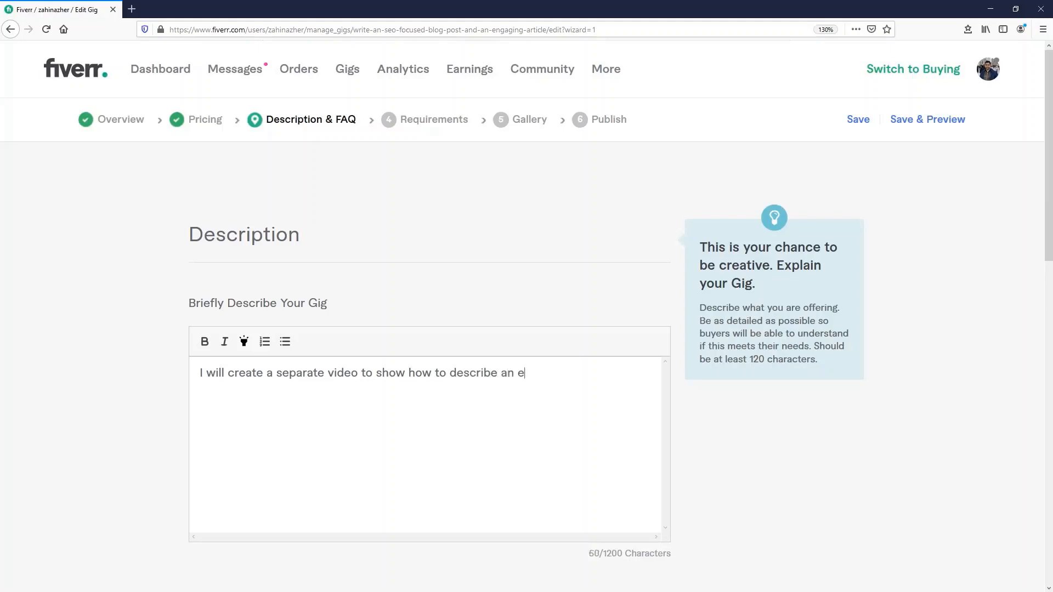
type("xpert level Gig.")
- Start a new FAQ entry with the question "Do you want a crisp, concise article, promoting your product."
scroll(700, 425, "down", 3)
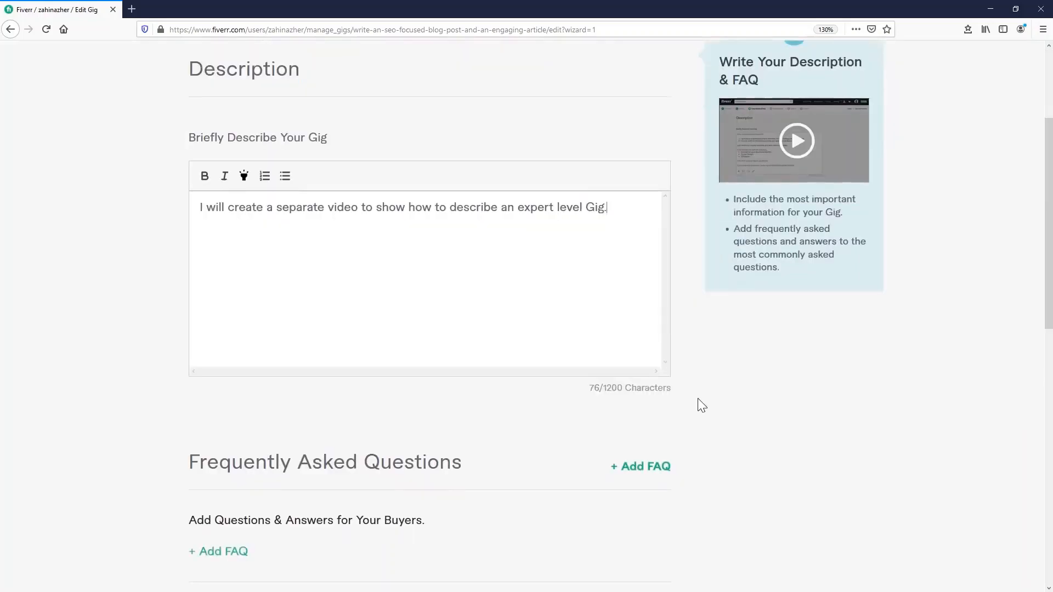
scroll(696, 389, "down", 2)
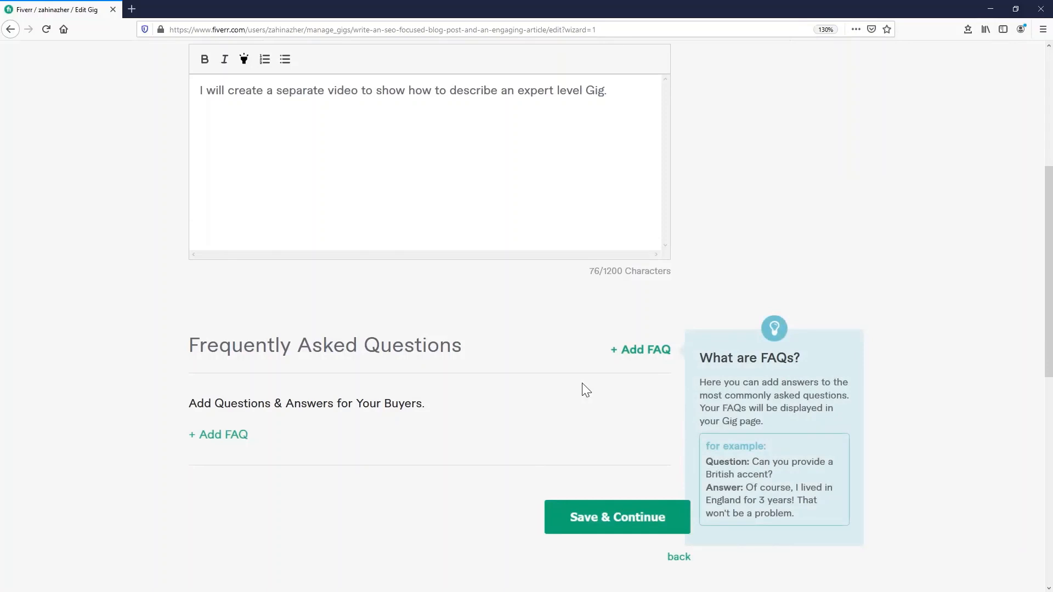
left_click(640, 349)
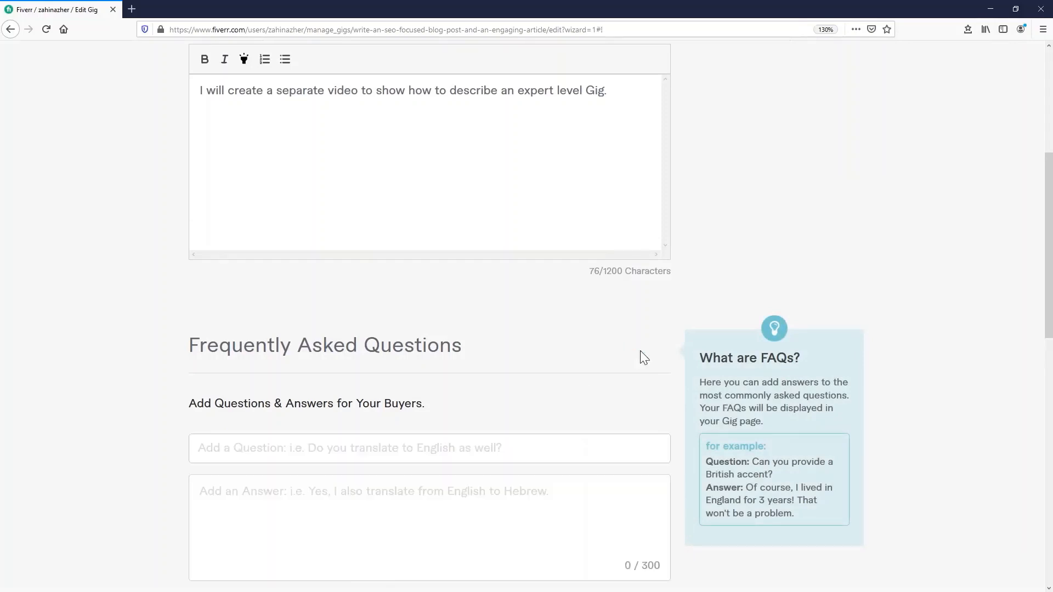
scroll(654, 345, "down", 3)
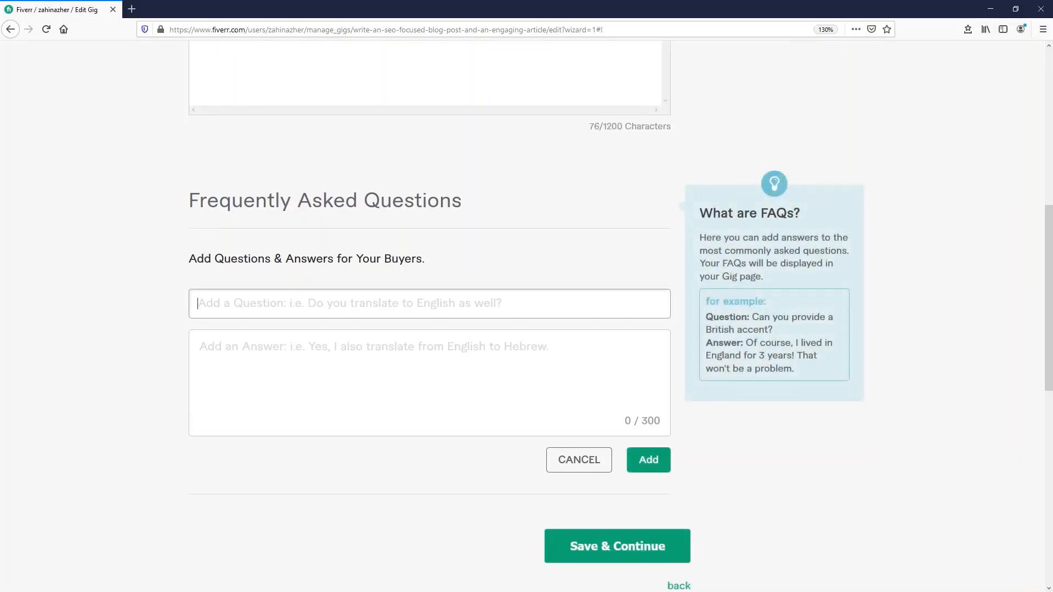
type("Do you want")
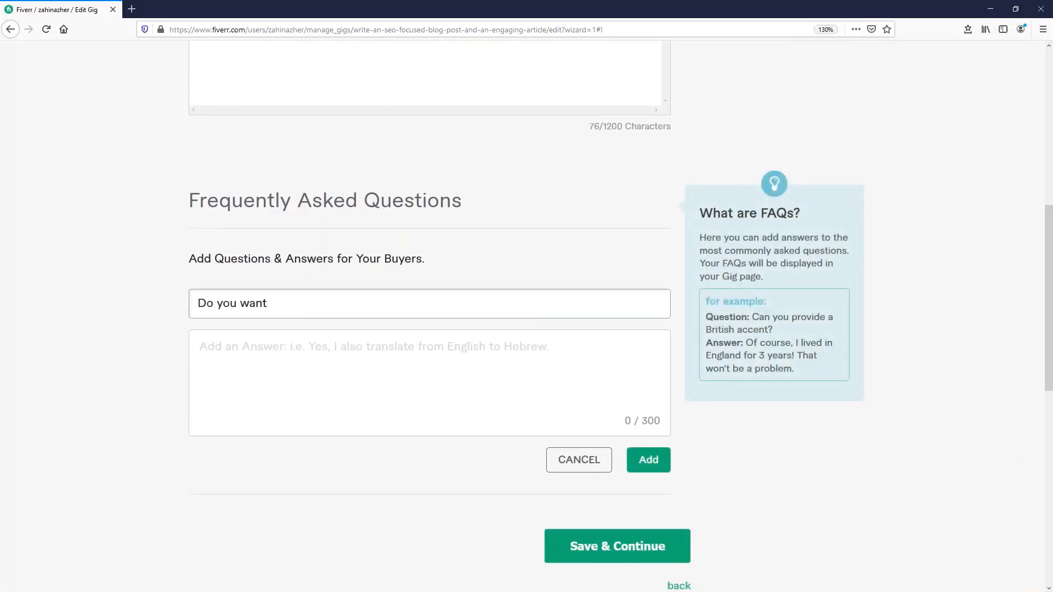
type(" a crisp, concise article")
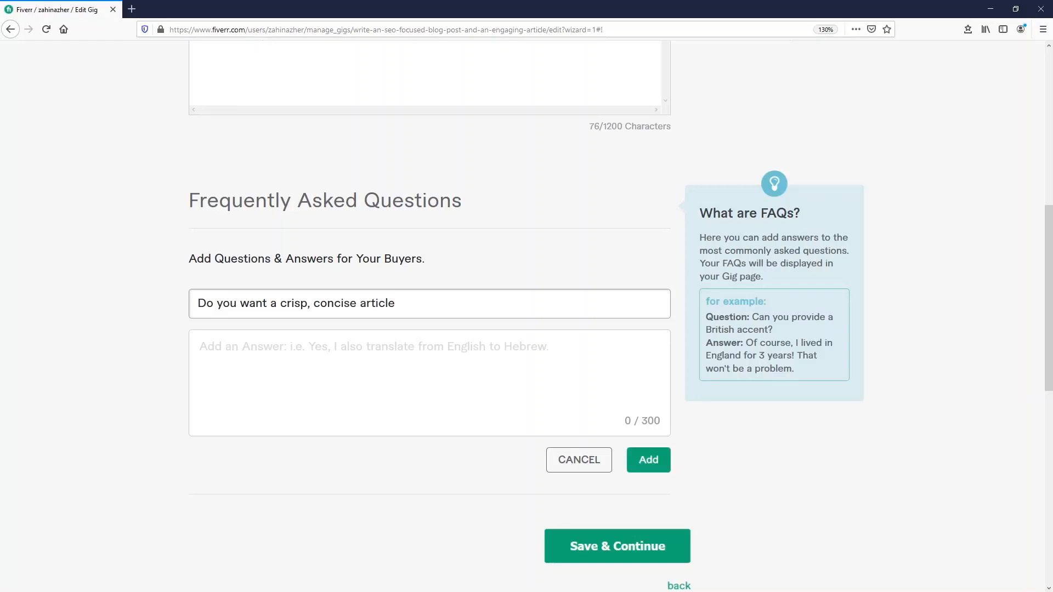
type(", promoting your product")
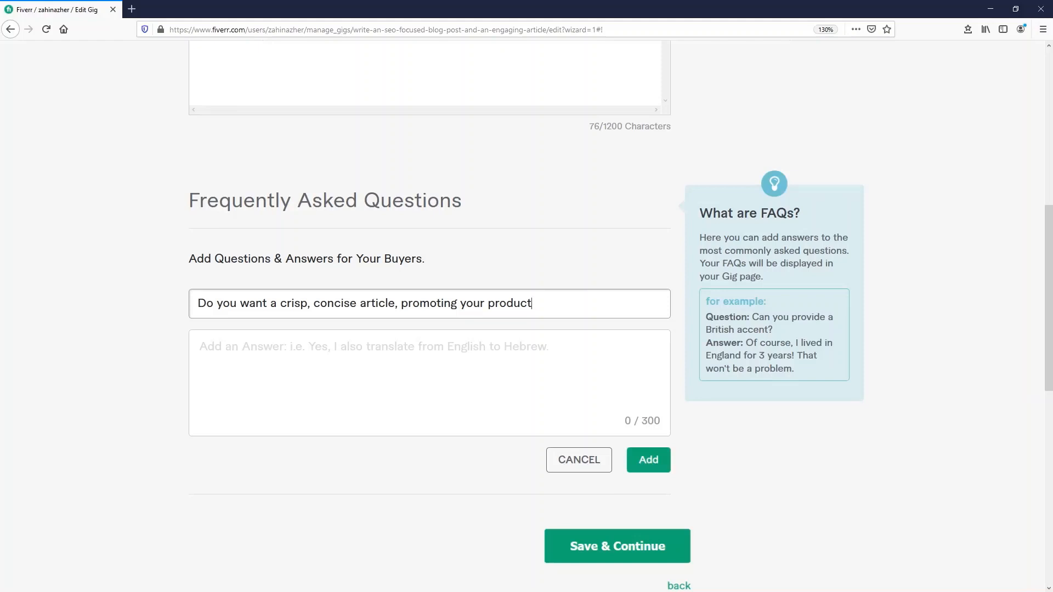
type(".")
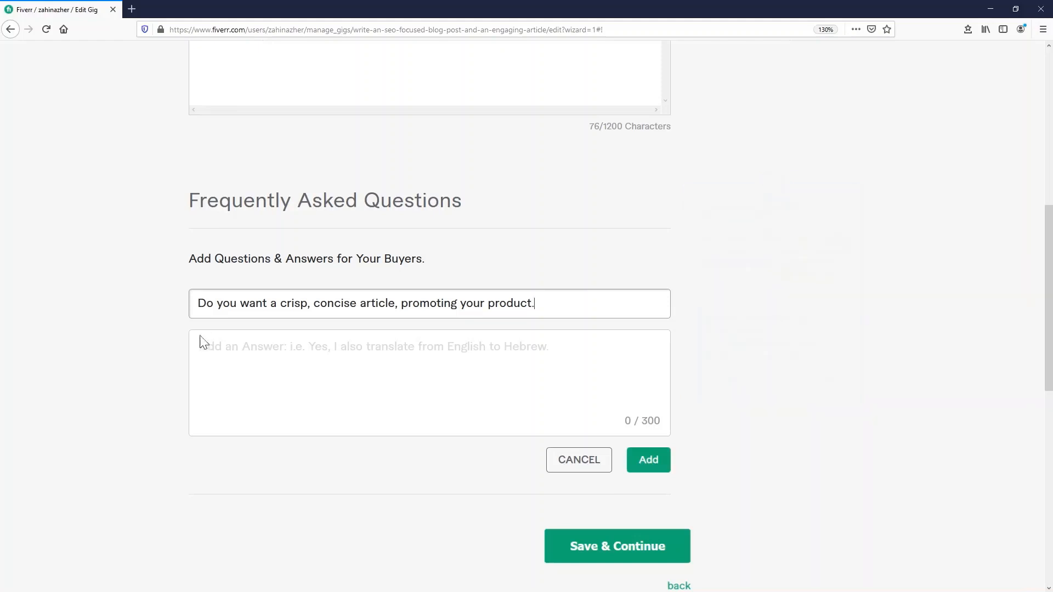
- Answer the first FAQ with "I can definitely write concise product reviews and descriptions" and add it to the gig
left_click(200, 342)
type("I can ")
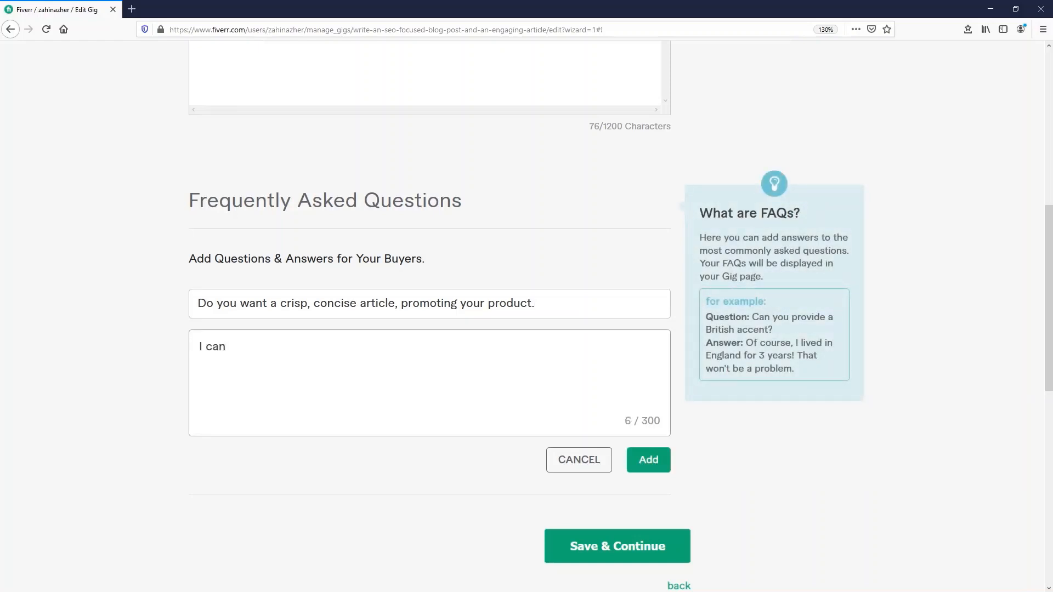
type("definitely write concise ")
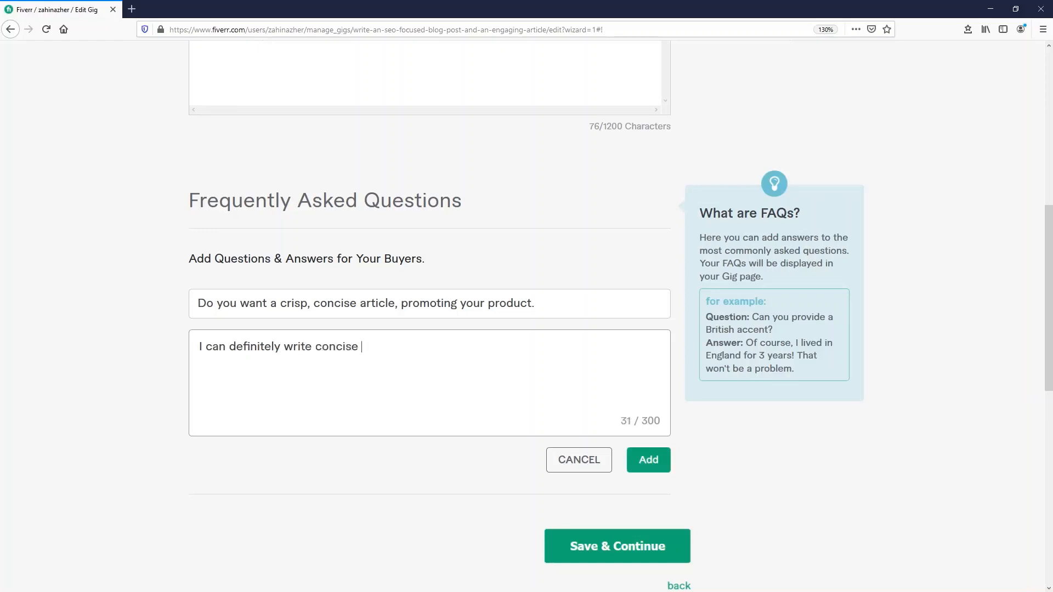
type("product review")
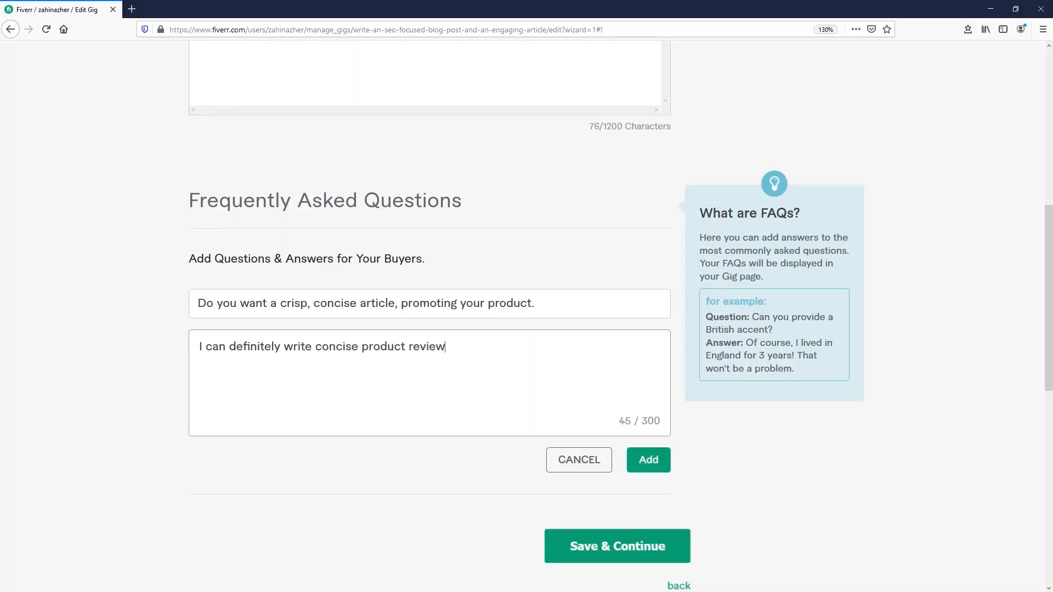
type("s and descriptions")
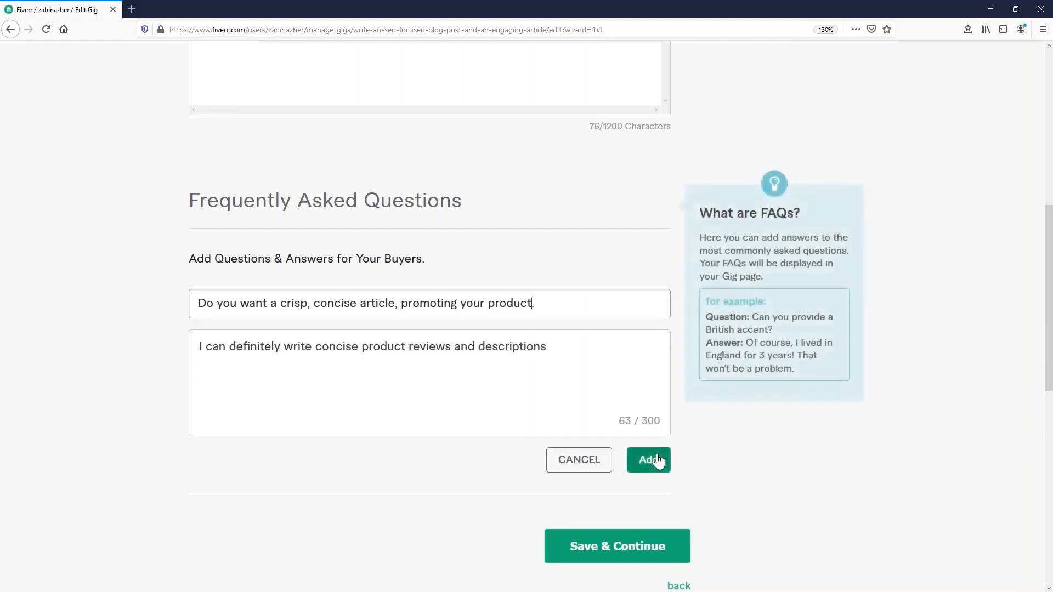
left_click(653, 459)
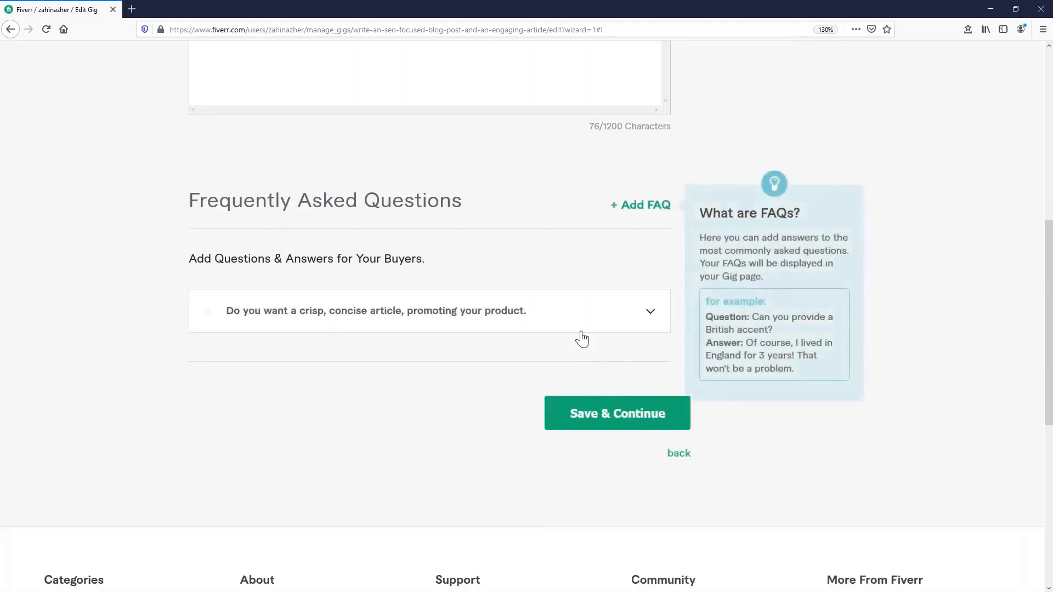
- Start a second FAQ entry with the question "When are you available?"
left_click(643, 208)
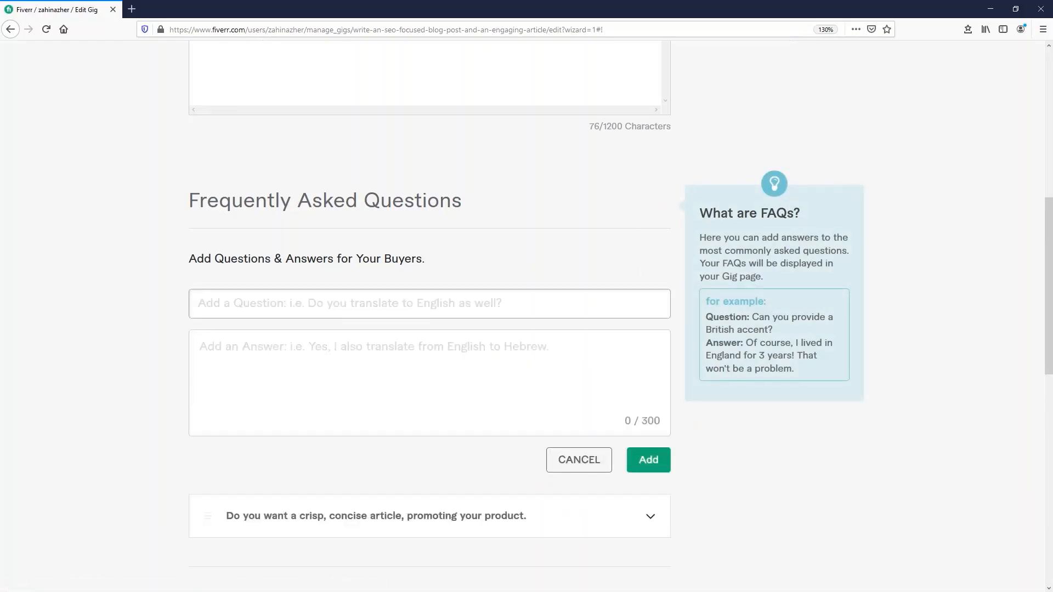
type("When are a")
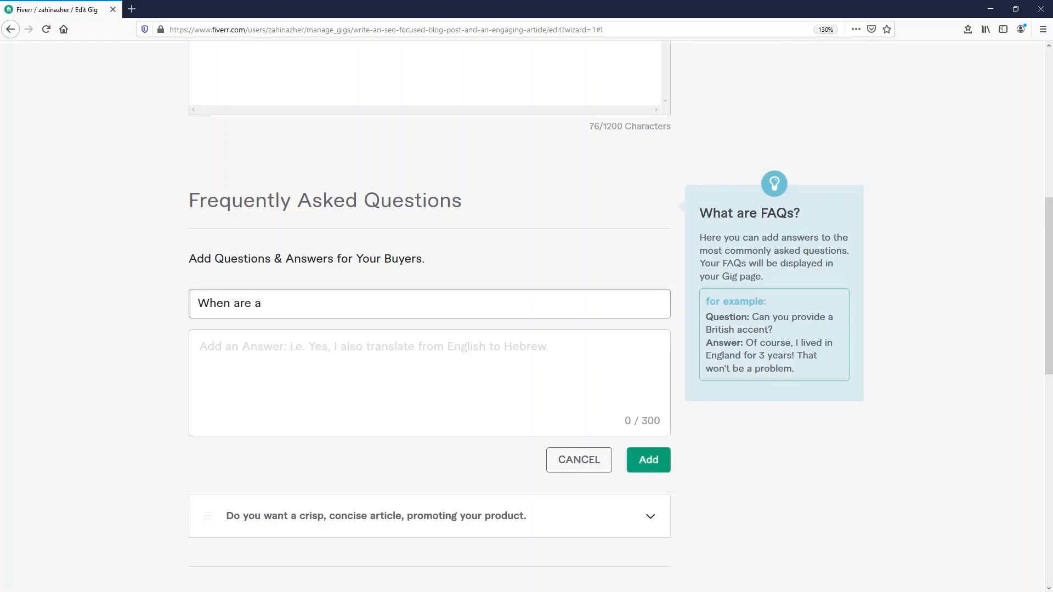
key("BackSpace")
type("you available?")
- Answer the availability question with "I am available from the very first day you contact me." and add it to the FAQs
key("Tab")
type("I am avai")
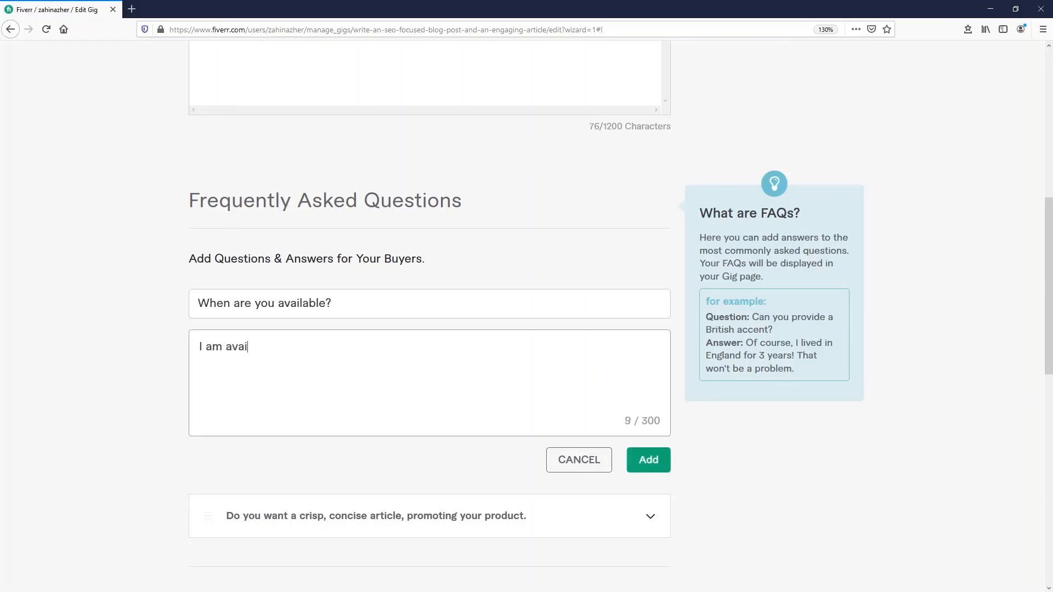
type("lable from the very ")
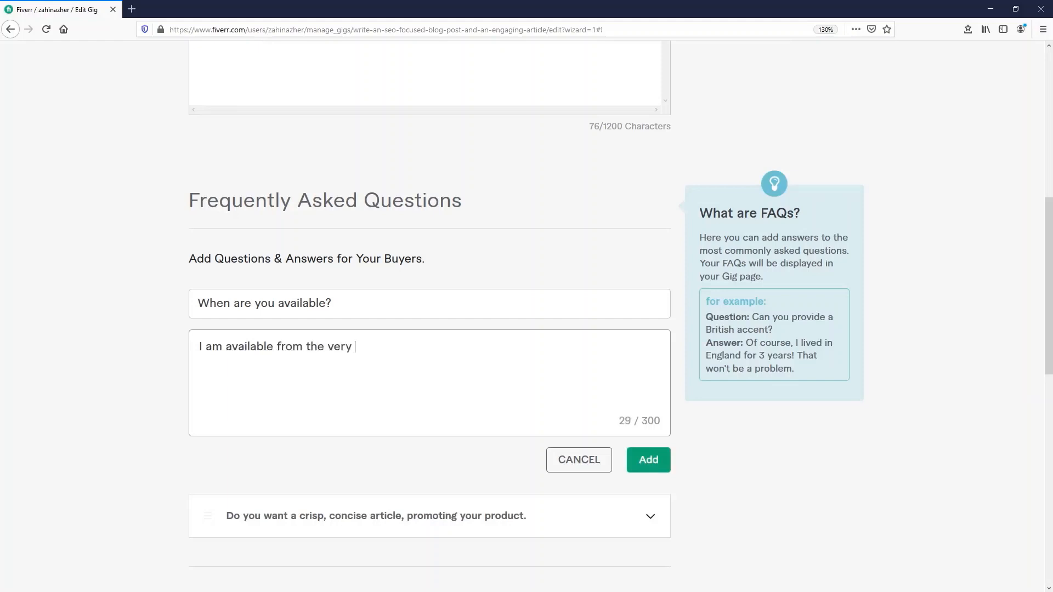
type("first day you cojnta")
key("BackSpace")
key("BackSpace")
key("BackSpace")
key("BackSpace")
type("n")
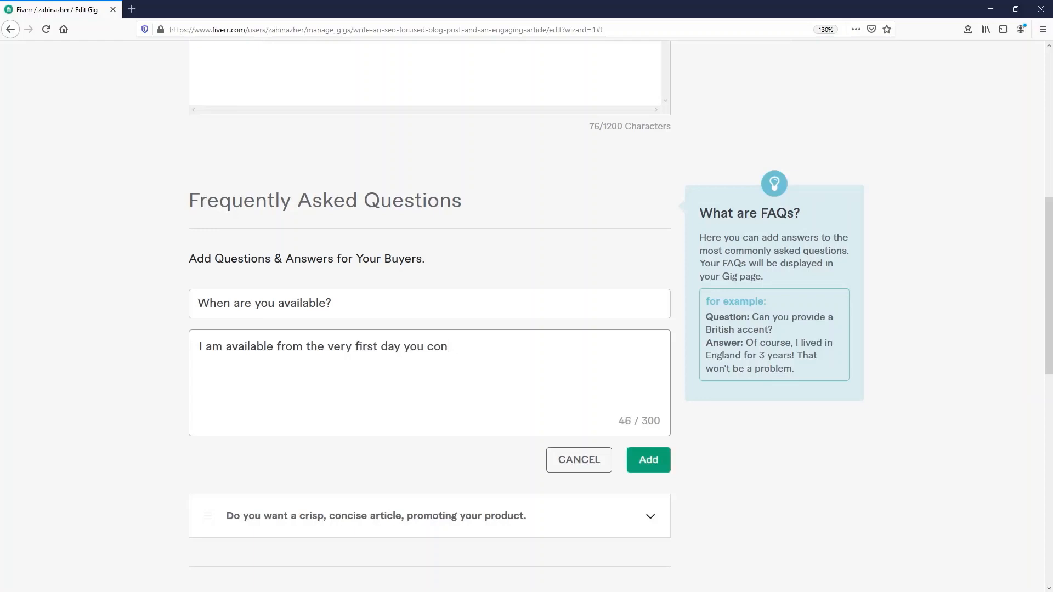
type("tact me.")
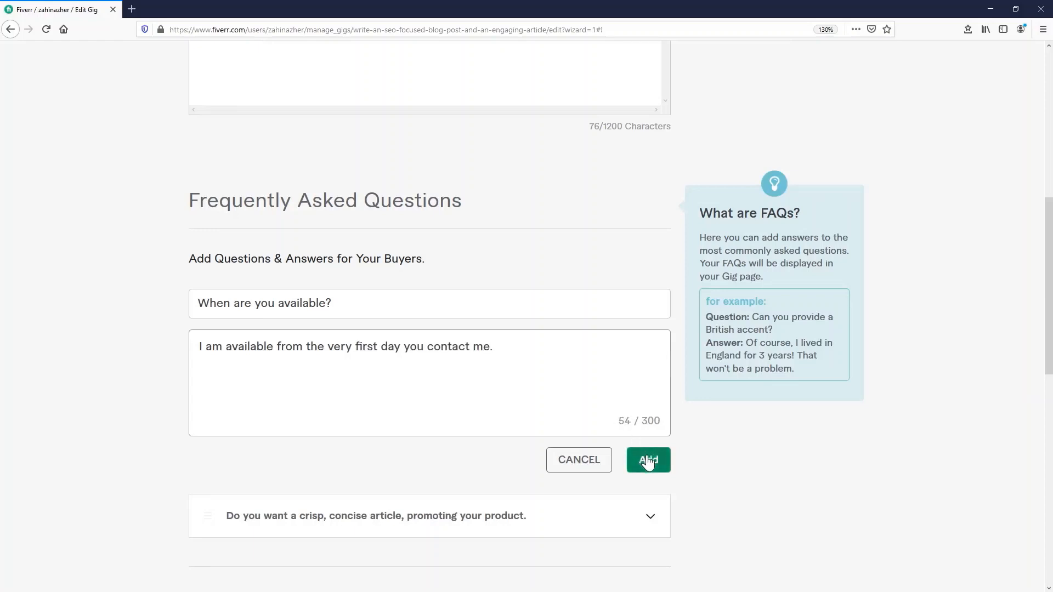
left_click(646, 461)
- Start a third FAQ entry with the question "What are your working hours?"
left_click(642, 205)
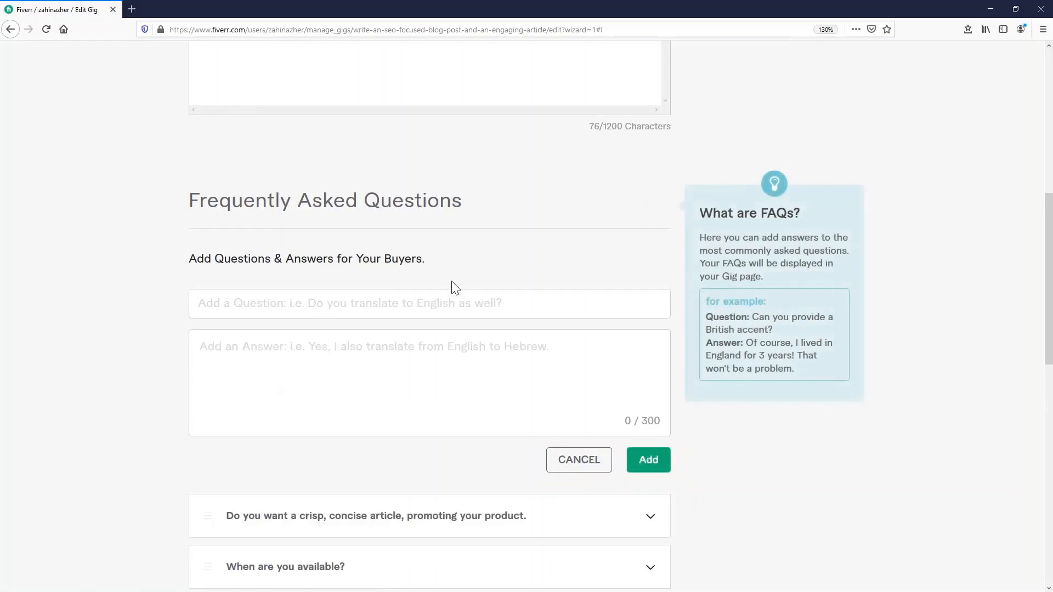
left_click(453, 296)
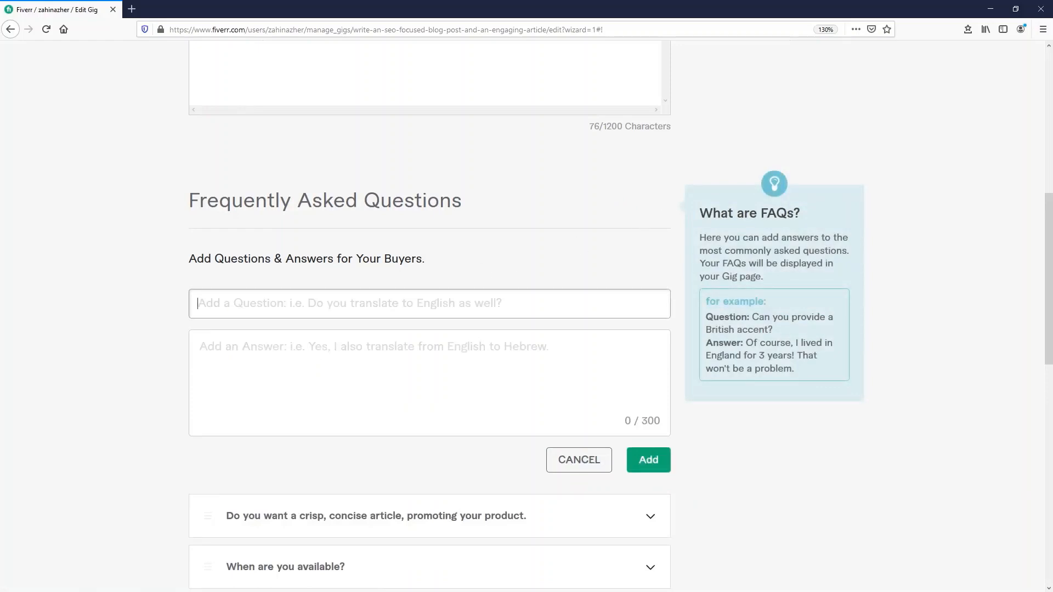
type("What a")
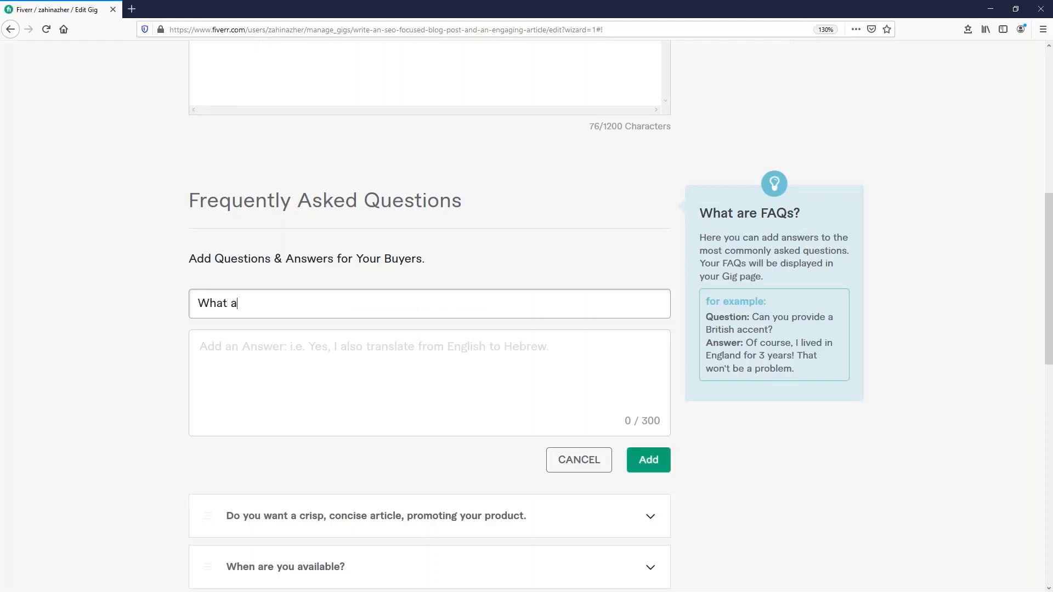
type("re your working hours?")
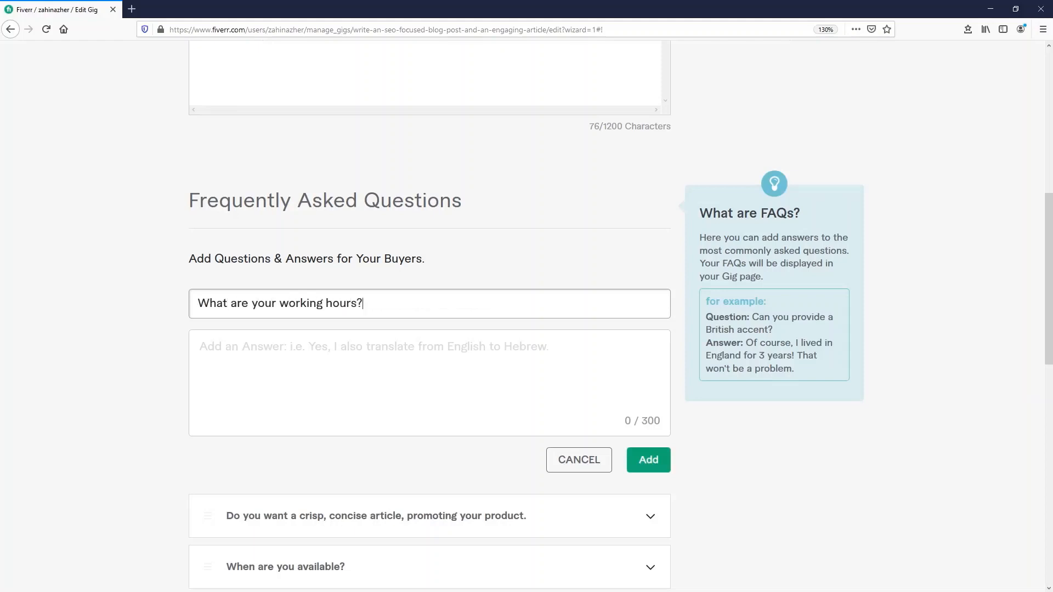
- Answer the working hours question with "I normally work from 10:00 to 17:00 (C.E.T)" and add it to the FAQs
key("Tab")
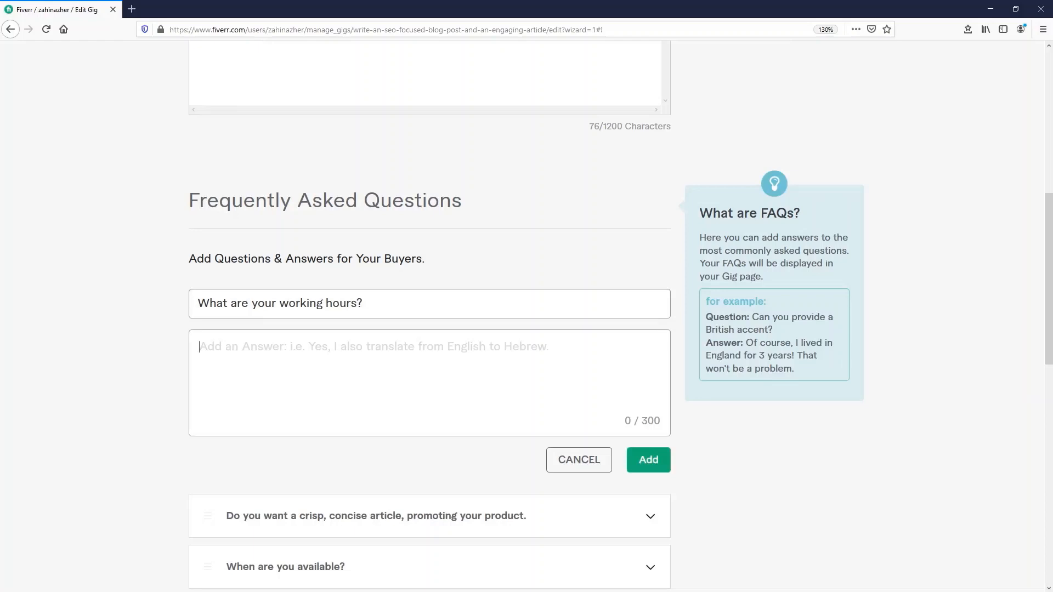
type("I normally wo")
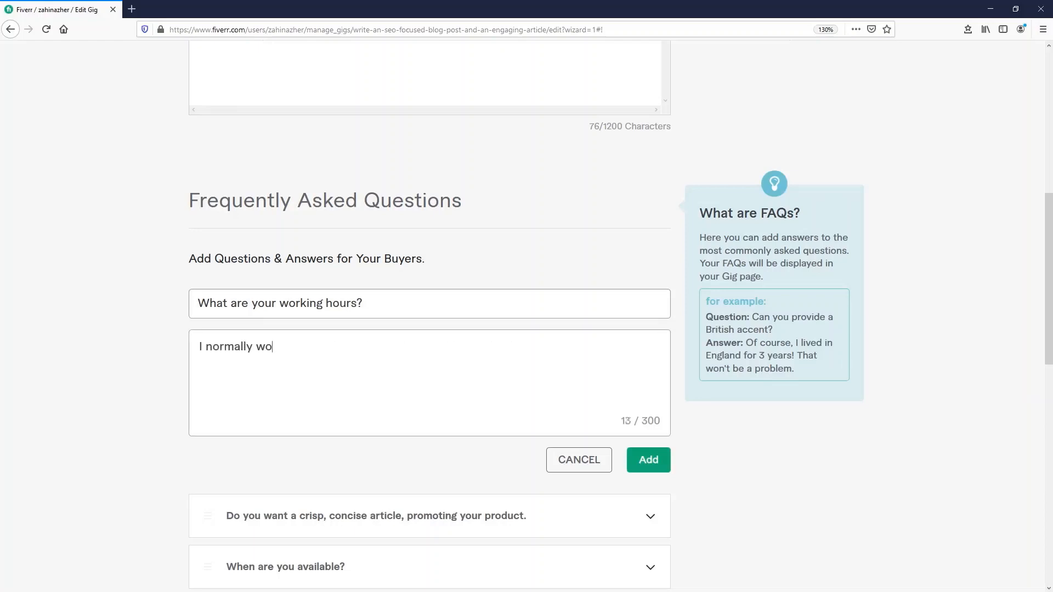
type("rk from 10 to :0017:00")
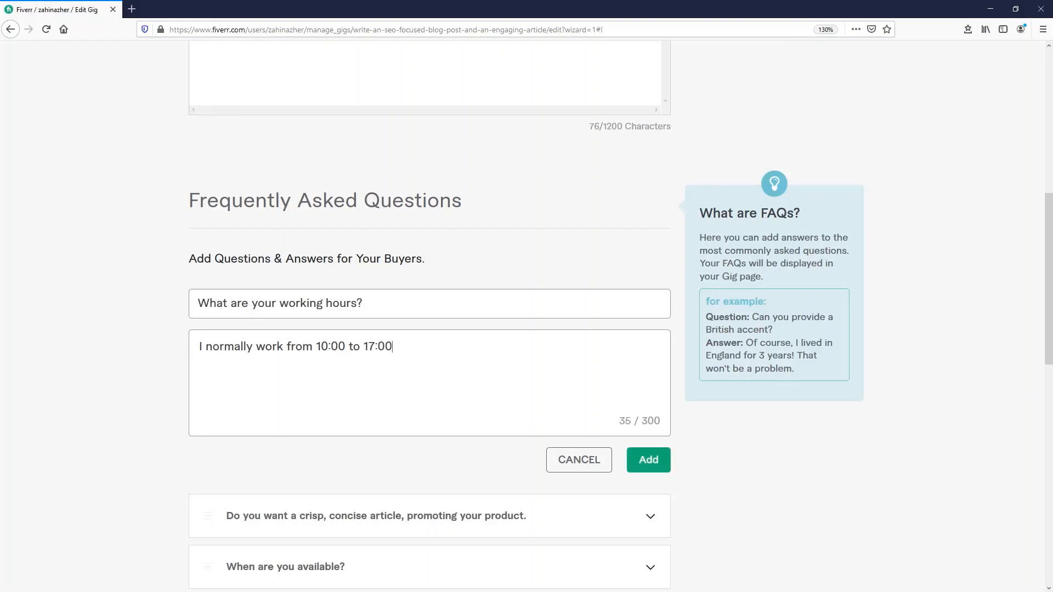
type(" C.E.T)")
type("(")
left_click(648, 459)
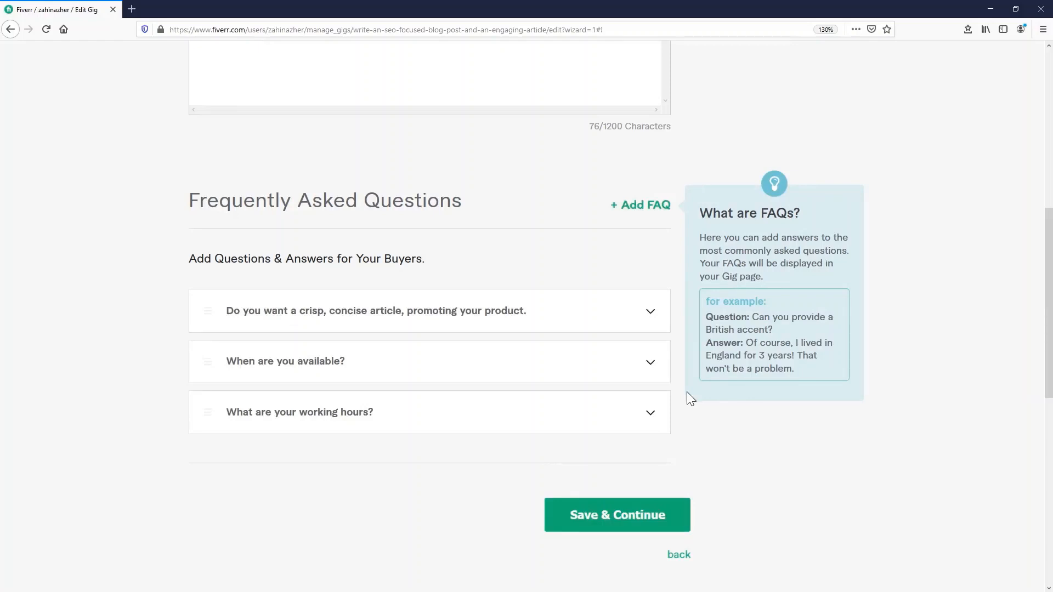
- Extend the gig description with "Please watch my next video for the SEO optimized GIG description." and save it to continue to the requirements
scroll(686, 392, "down", 2)
left_click(624, 384)
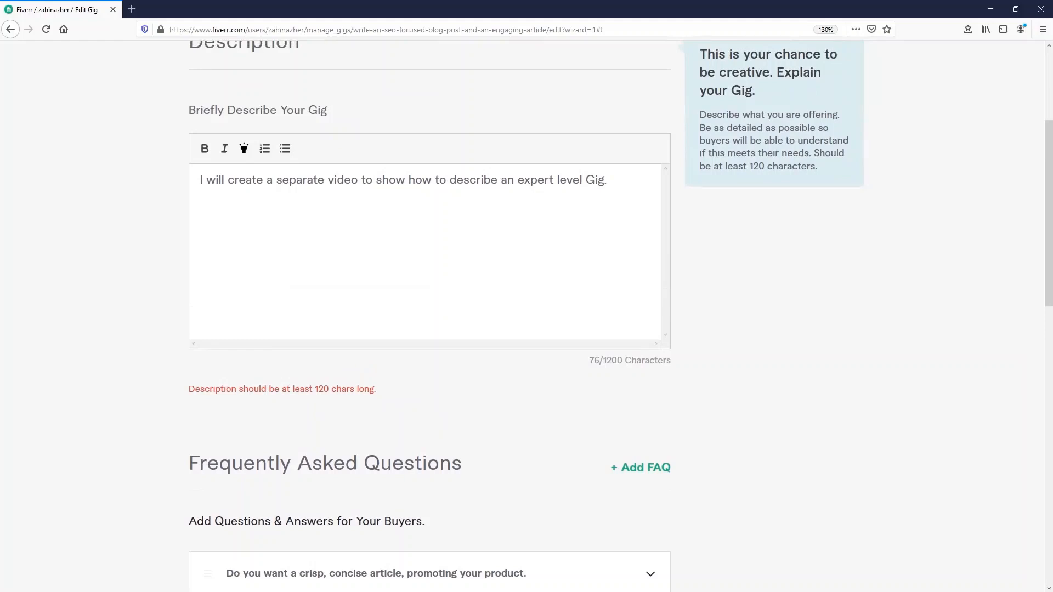
type("Please watch my next video for the ")
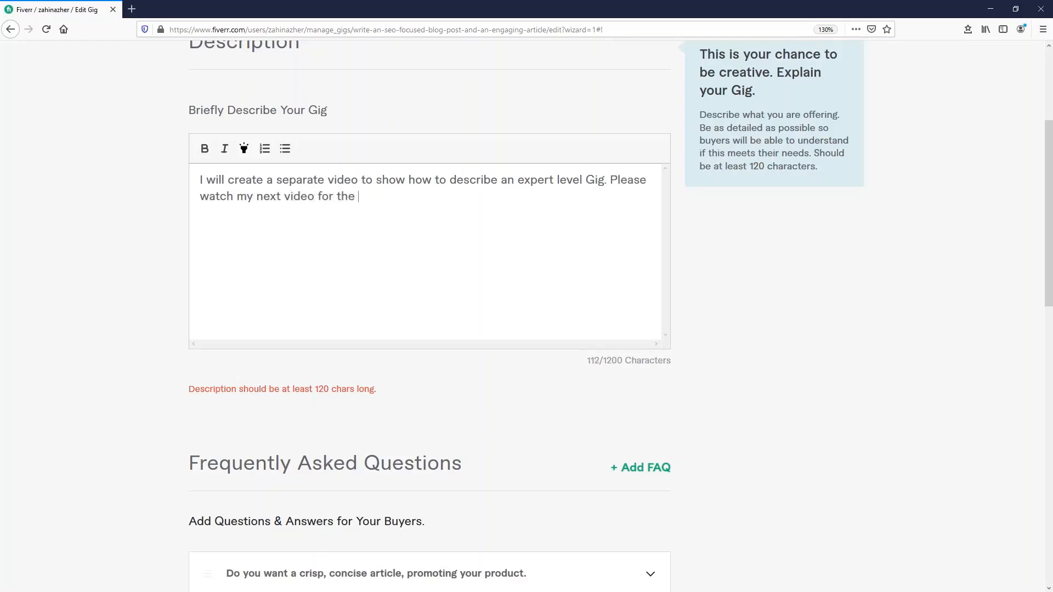
type("GIG description.")
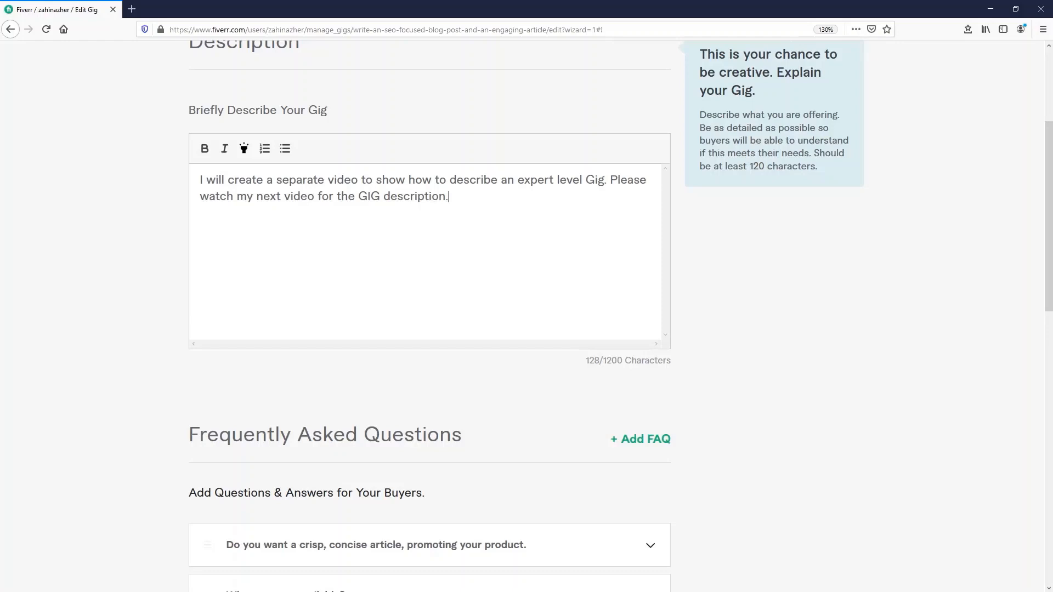
type("SEO op")
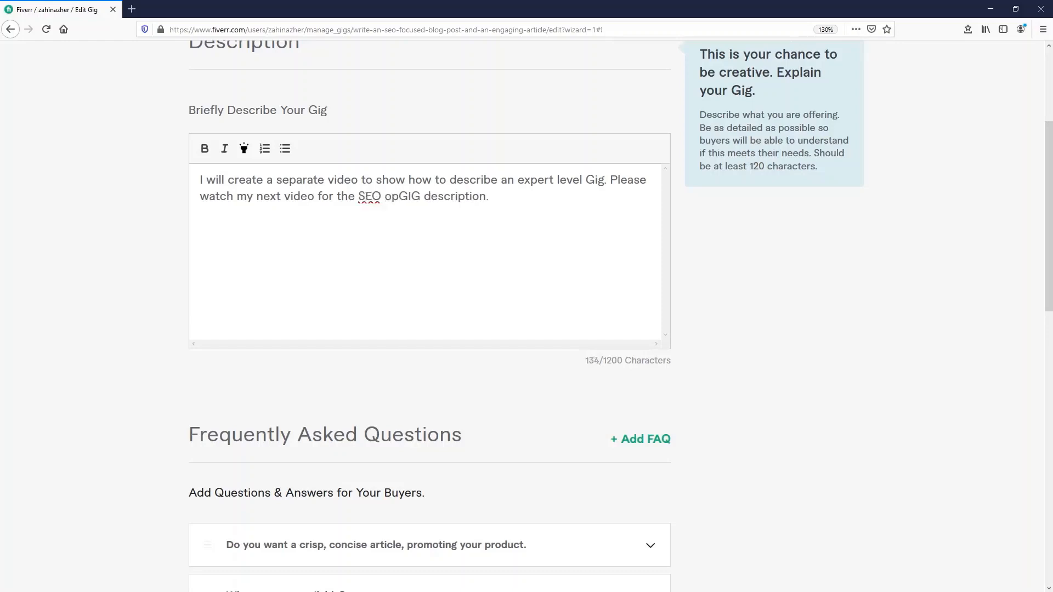
type("timized")
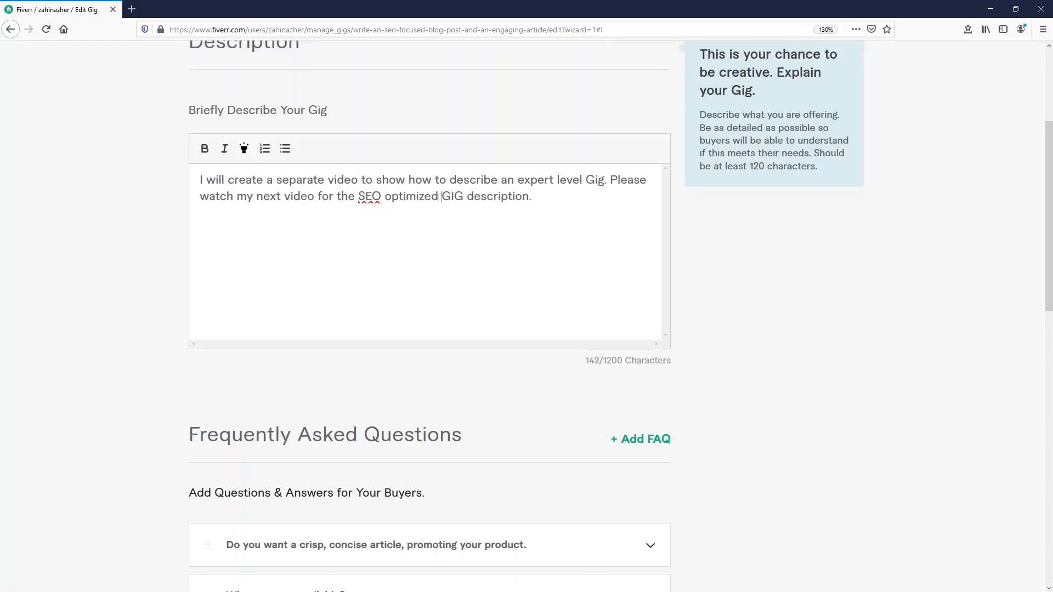
scroll(740, 286, "down", 5)
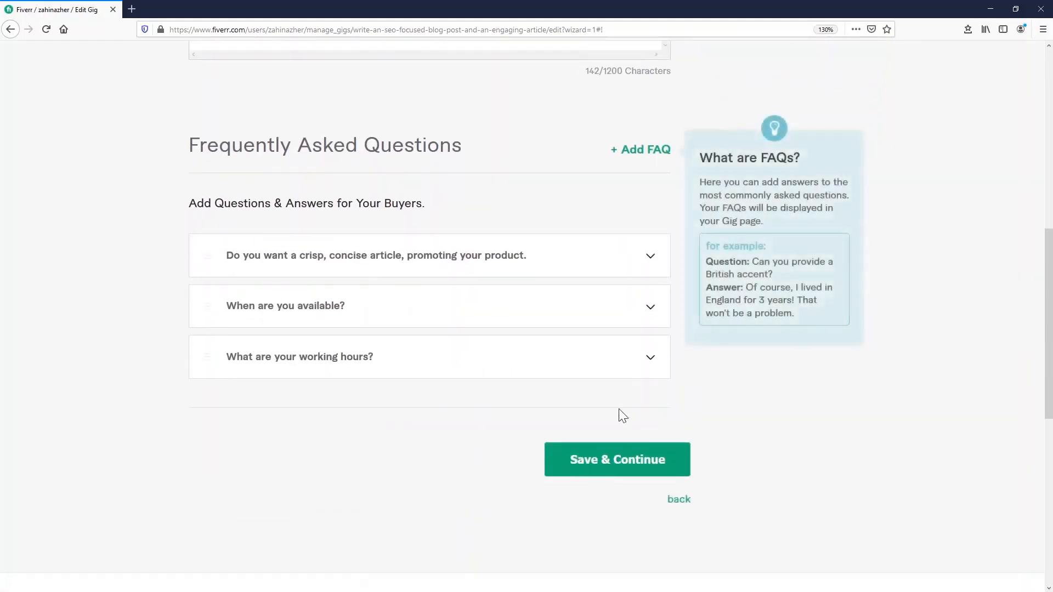
left_click(598, 473)
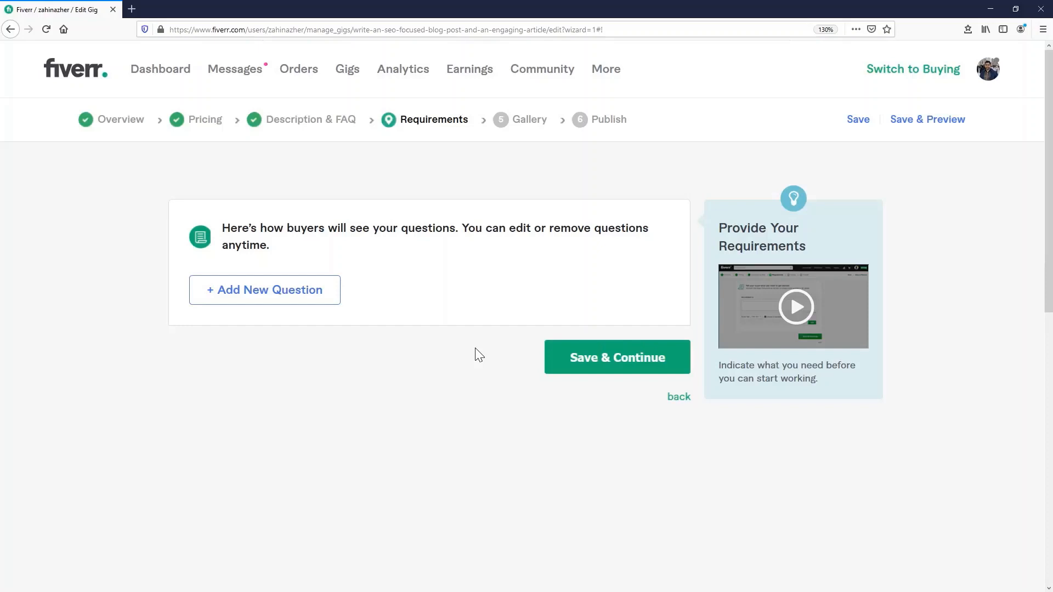
- Start a new buyer requirements question with the line "I would like to request the length of the article(s)"
left_click(308, 287)
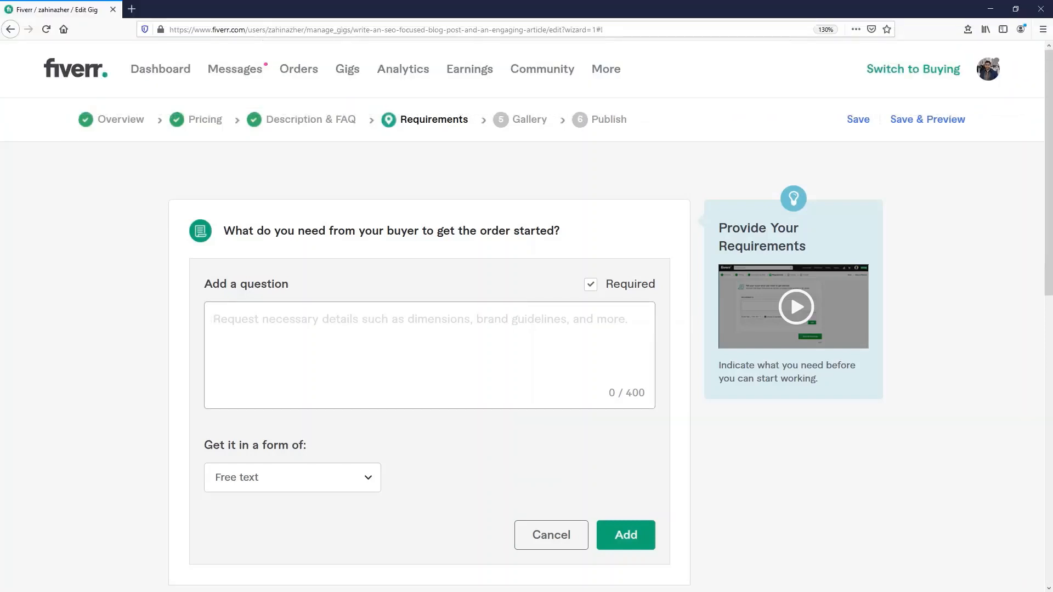
type("I wo")
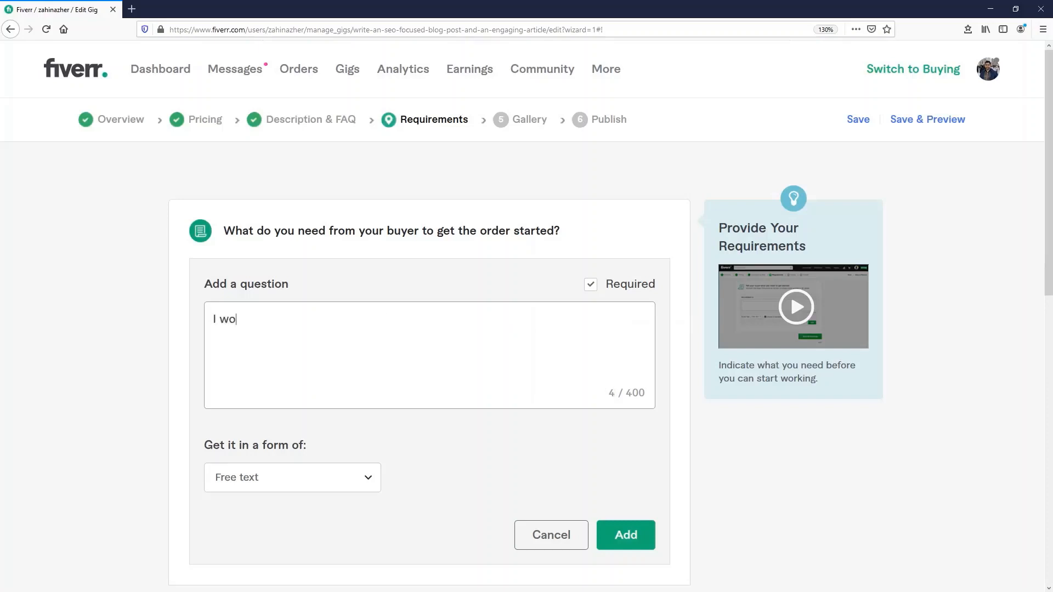
type("uld like to reque")
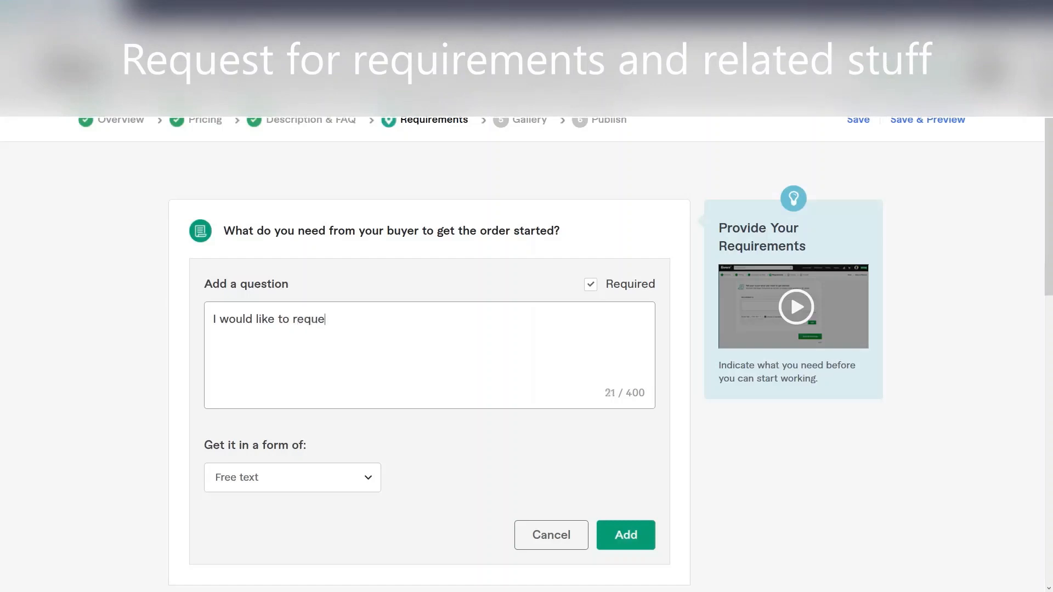
type("st the lengh")
key("BackSpace")
type("th of the ")
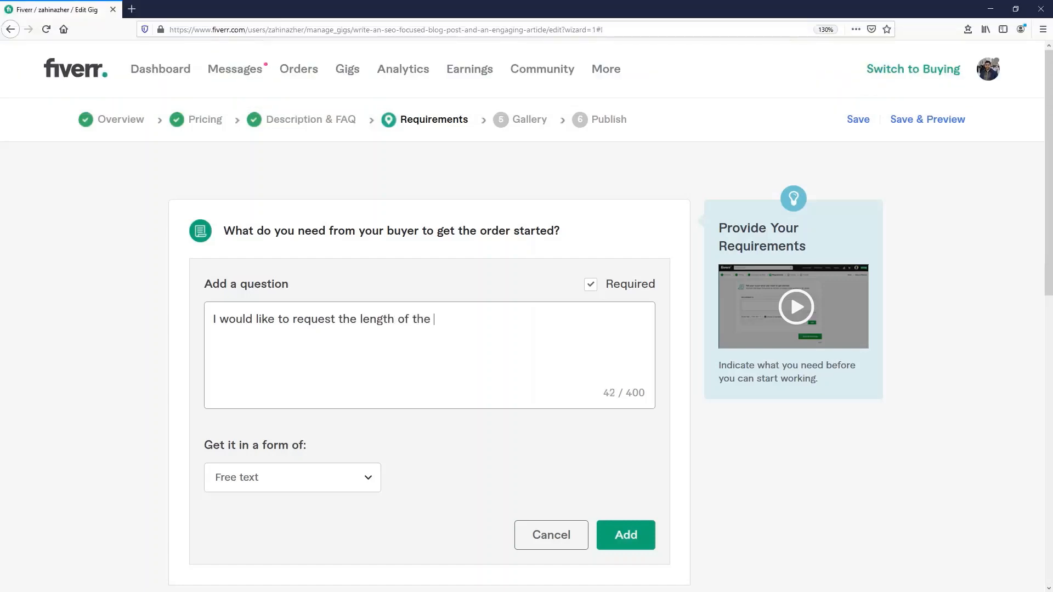
type("articl")
type("e(s) ")
- Add a second line to the question: "How many SEO keywords to target? I would recommend 1 primary and 4 secondary."
type("How many ")
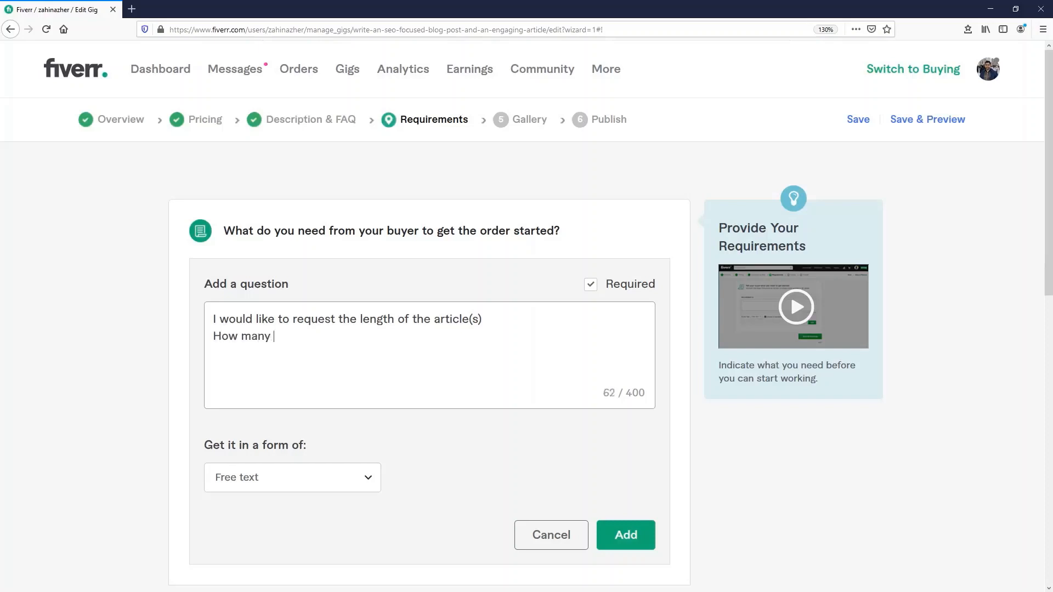
type("SEO key")
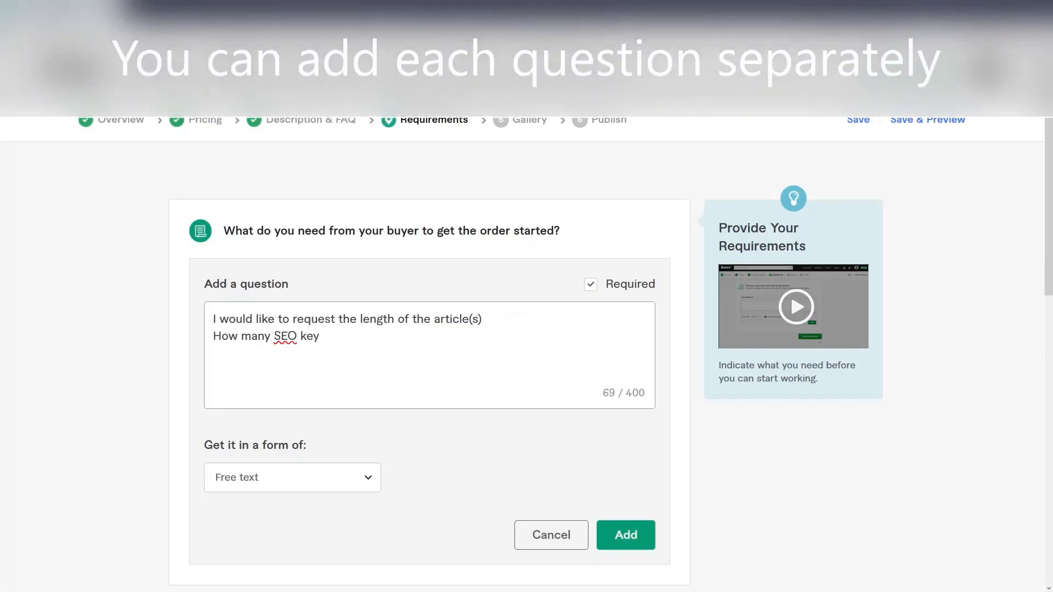
type("words to target?")
key("Return")
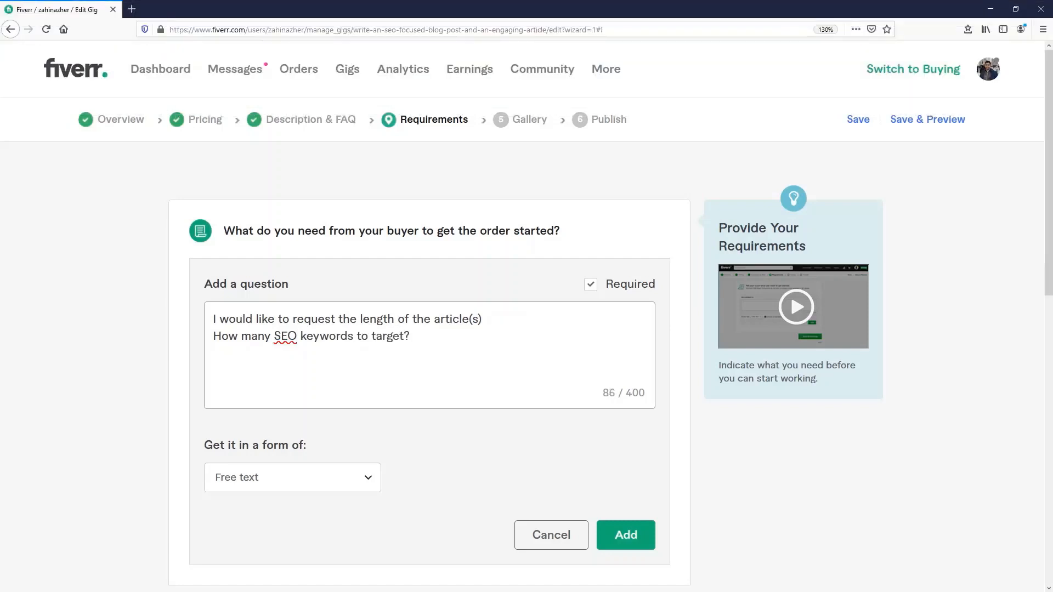
key("BackSpace")
type("I would recommen")
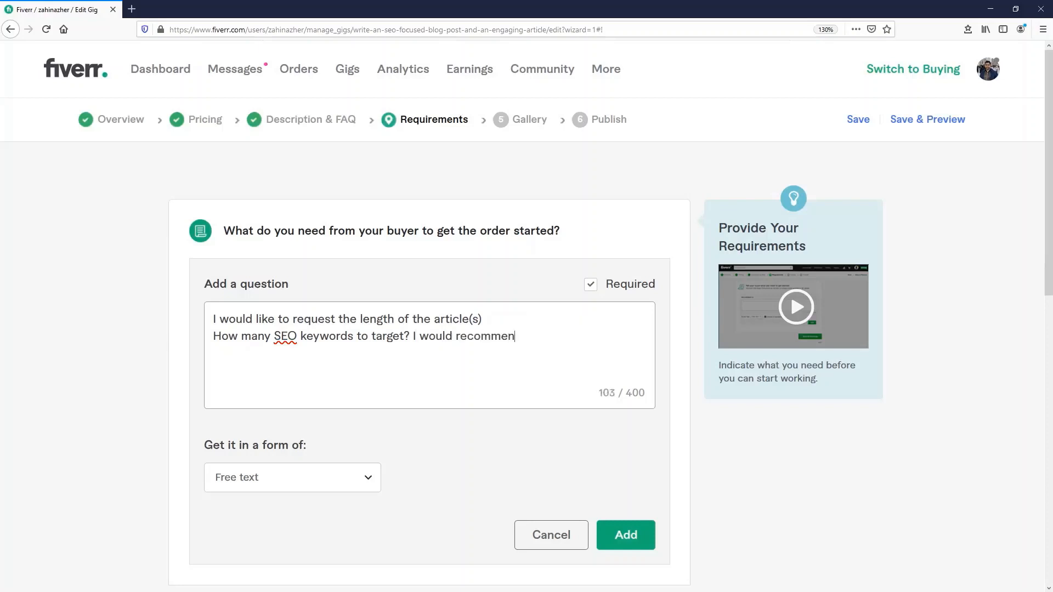
type("d 1 primary and 4 second")
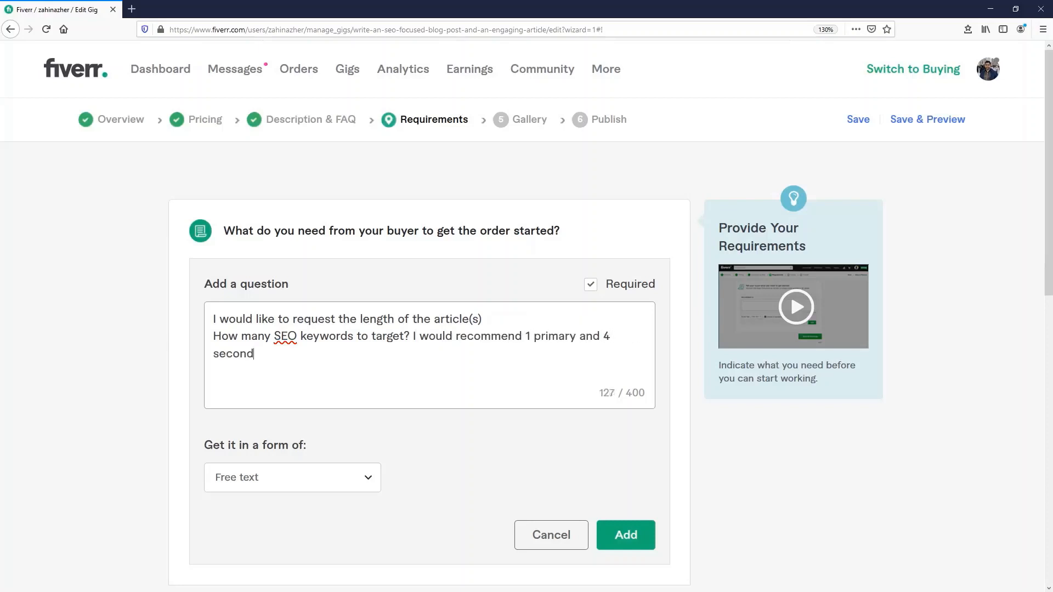
type("ary.")
- Append "what is the topic?" on a new line, add the question in free text form, and save the requirements to continue
scroll(429, 458, "down", 2)
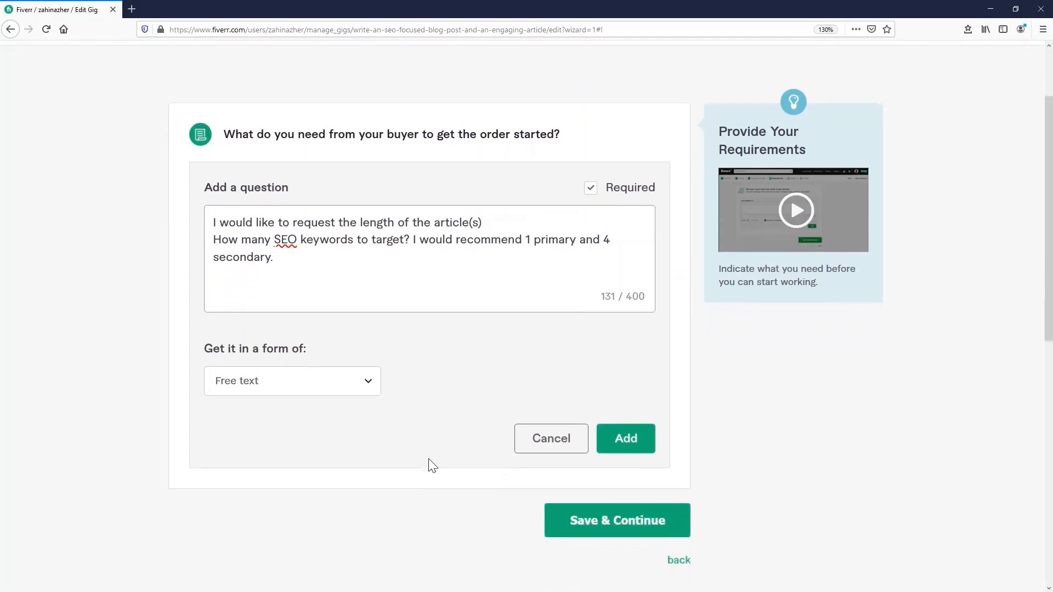
left_click(378, 387)
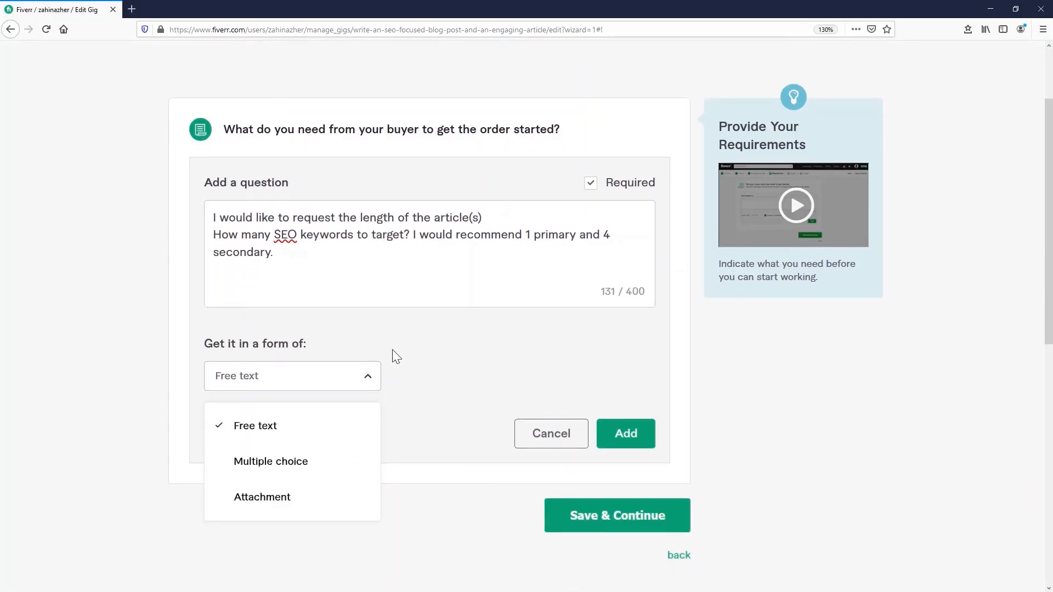
left_click(386, 258)
key("Return")
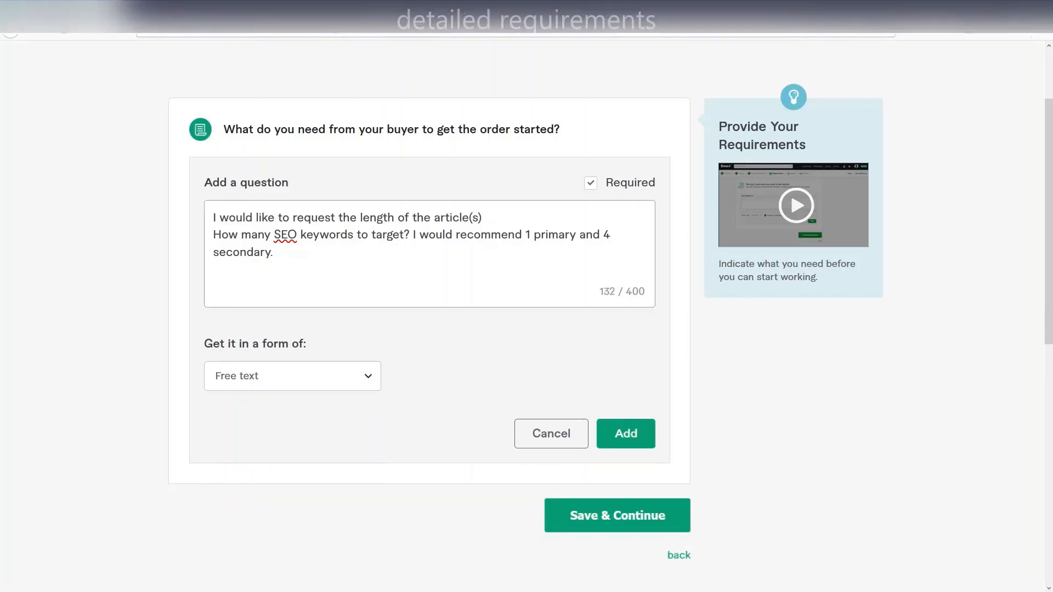
type("what is the topic?")
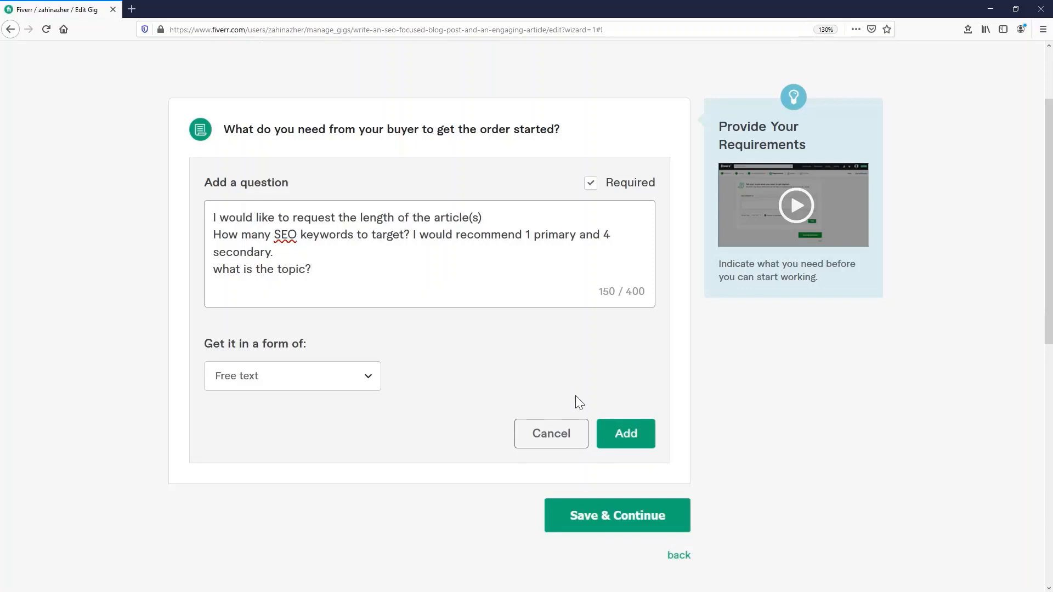
left_click(618, 442)
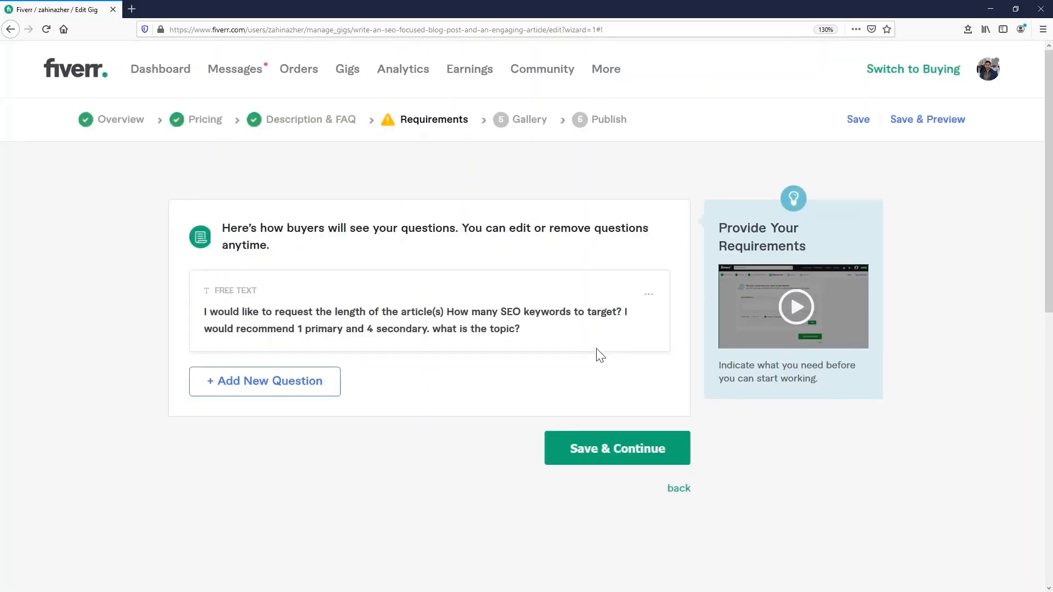
left_click(601, 446)
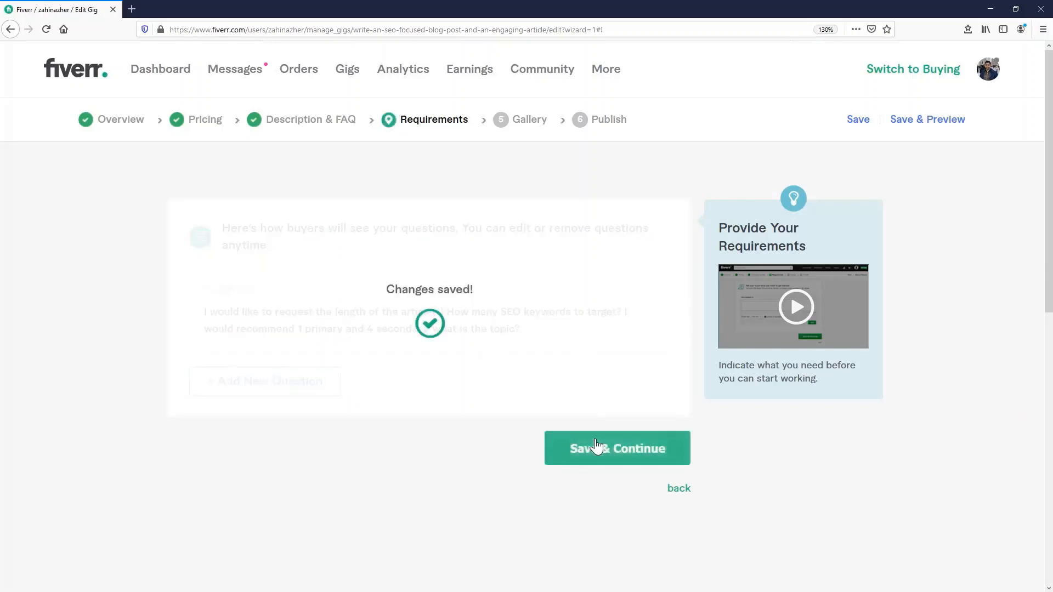
- Add the "How to Create an Account on Fiverr" image as the first gig photo and save the gallery to continue
scroll(598, 314, "down", 3)
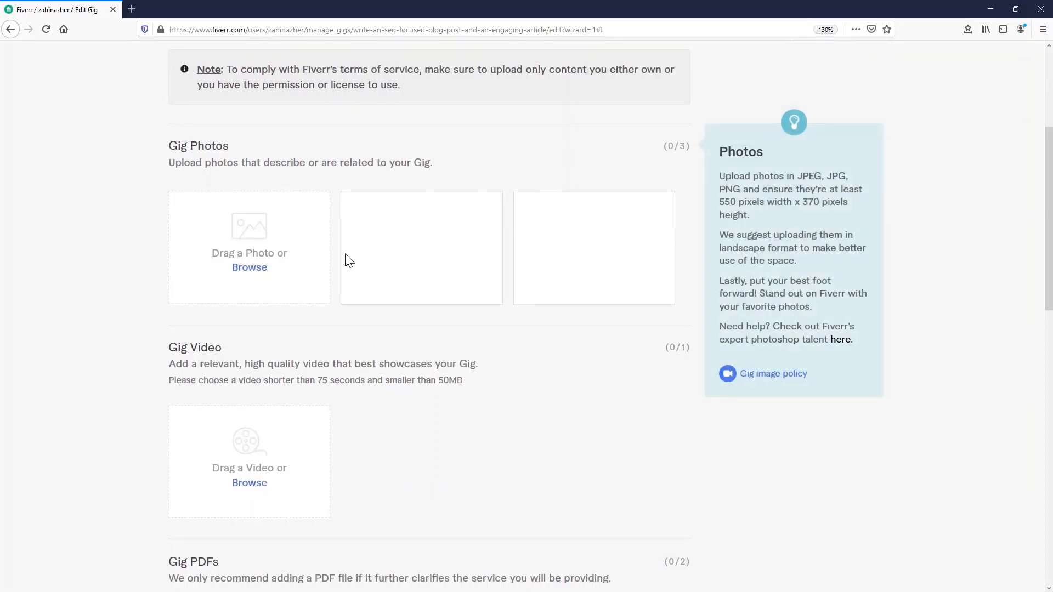
scroll(434, 249, "up", 2)
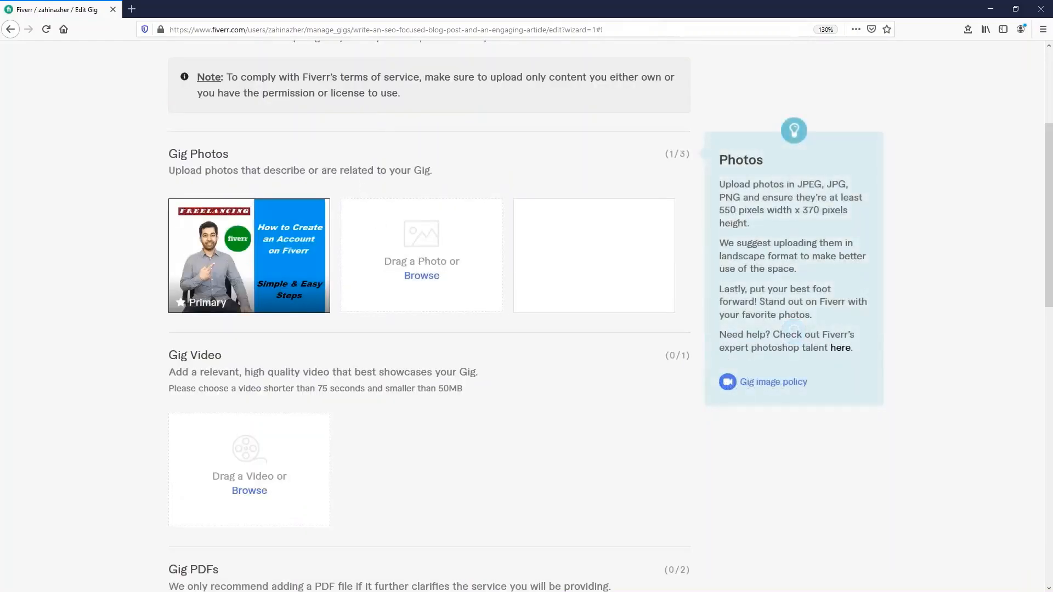
scroll(396, 401, "up", 1)
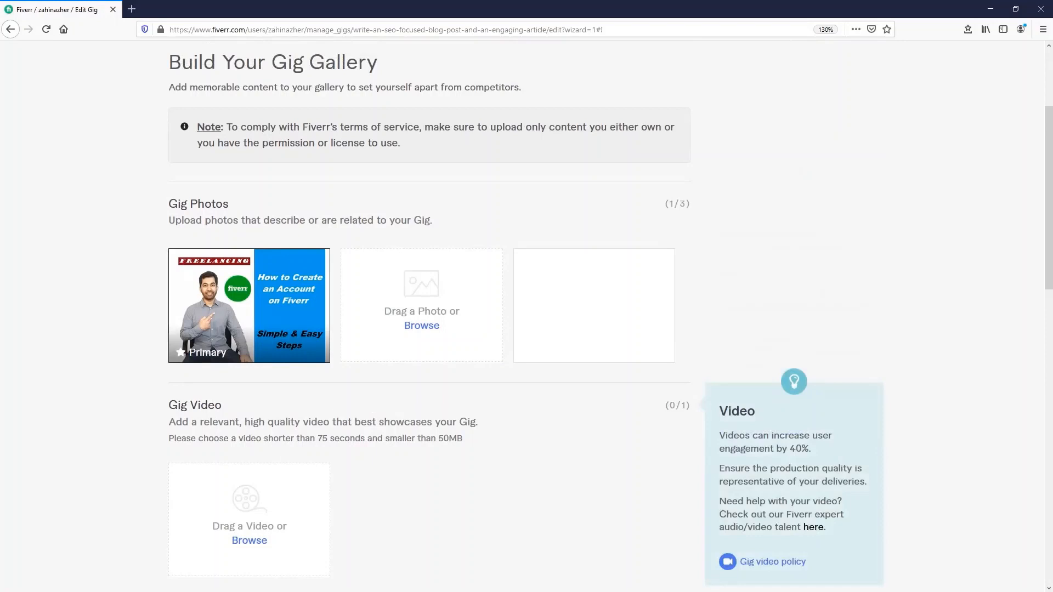
scroll(565, 433, "down", 8)
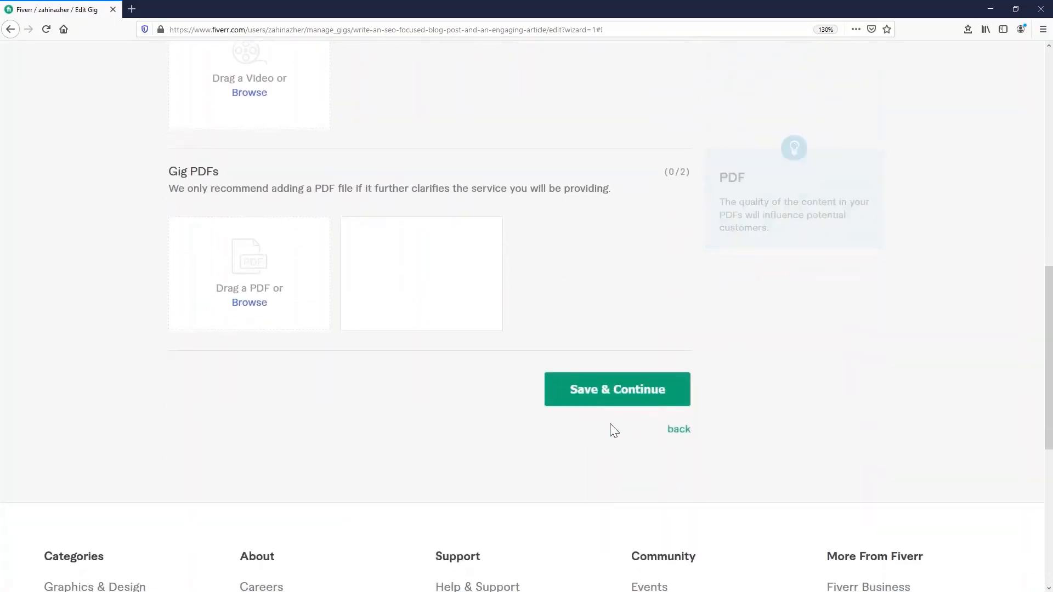
left_click(617, 412)
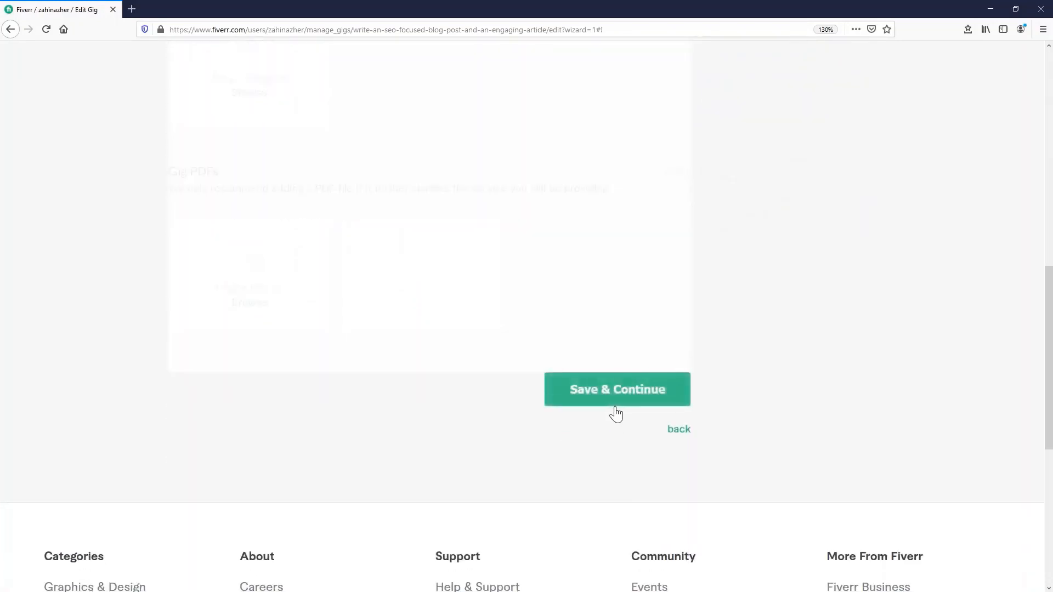